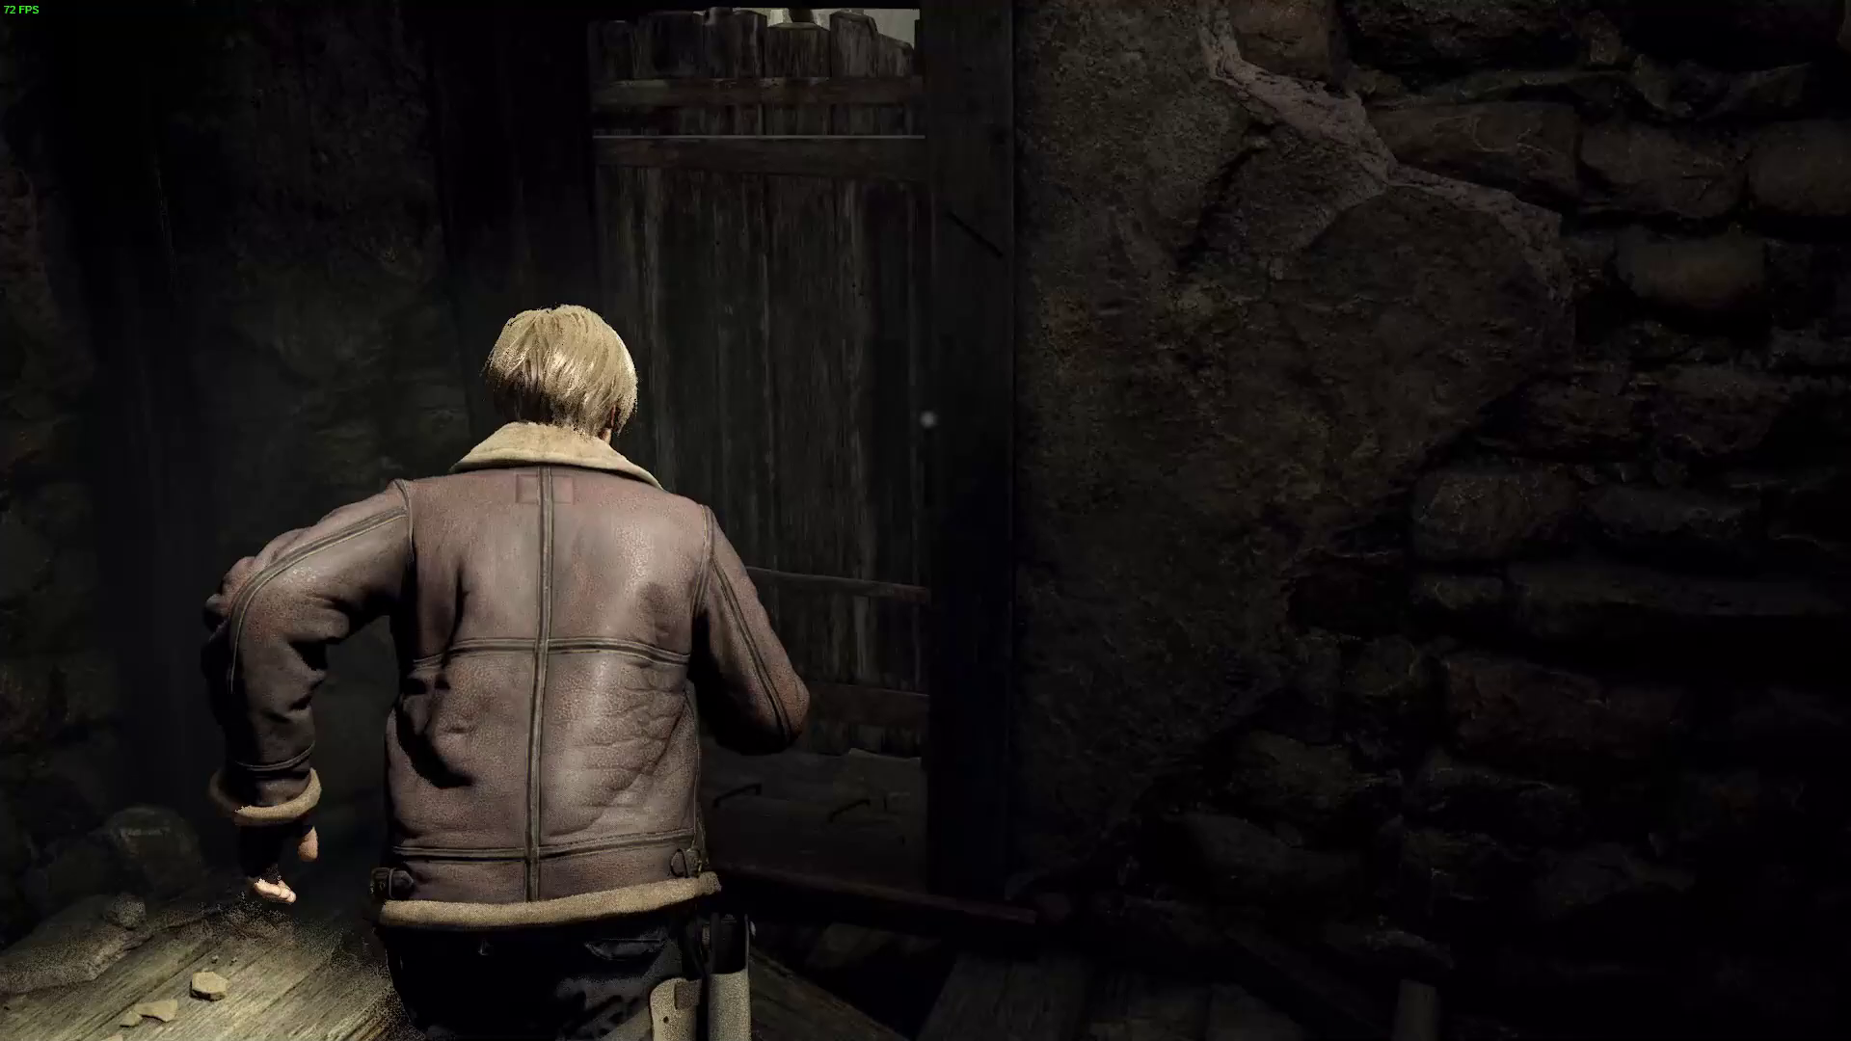
key(w)
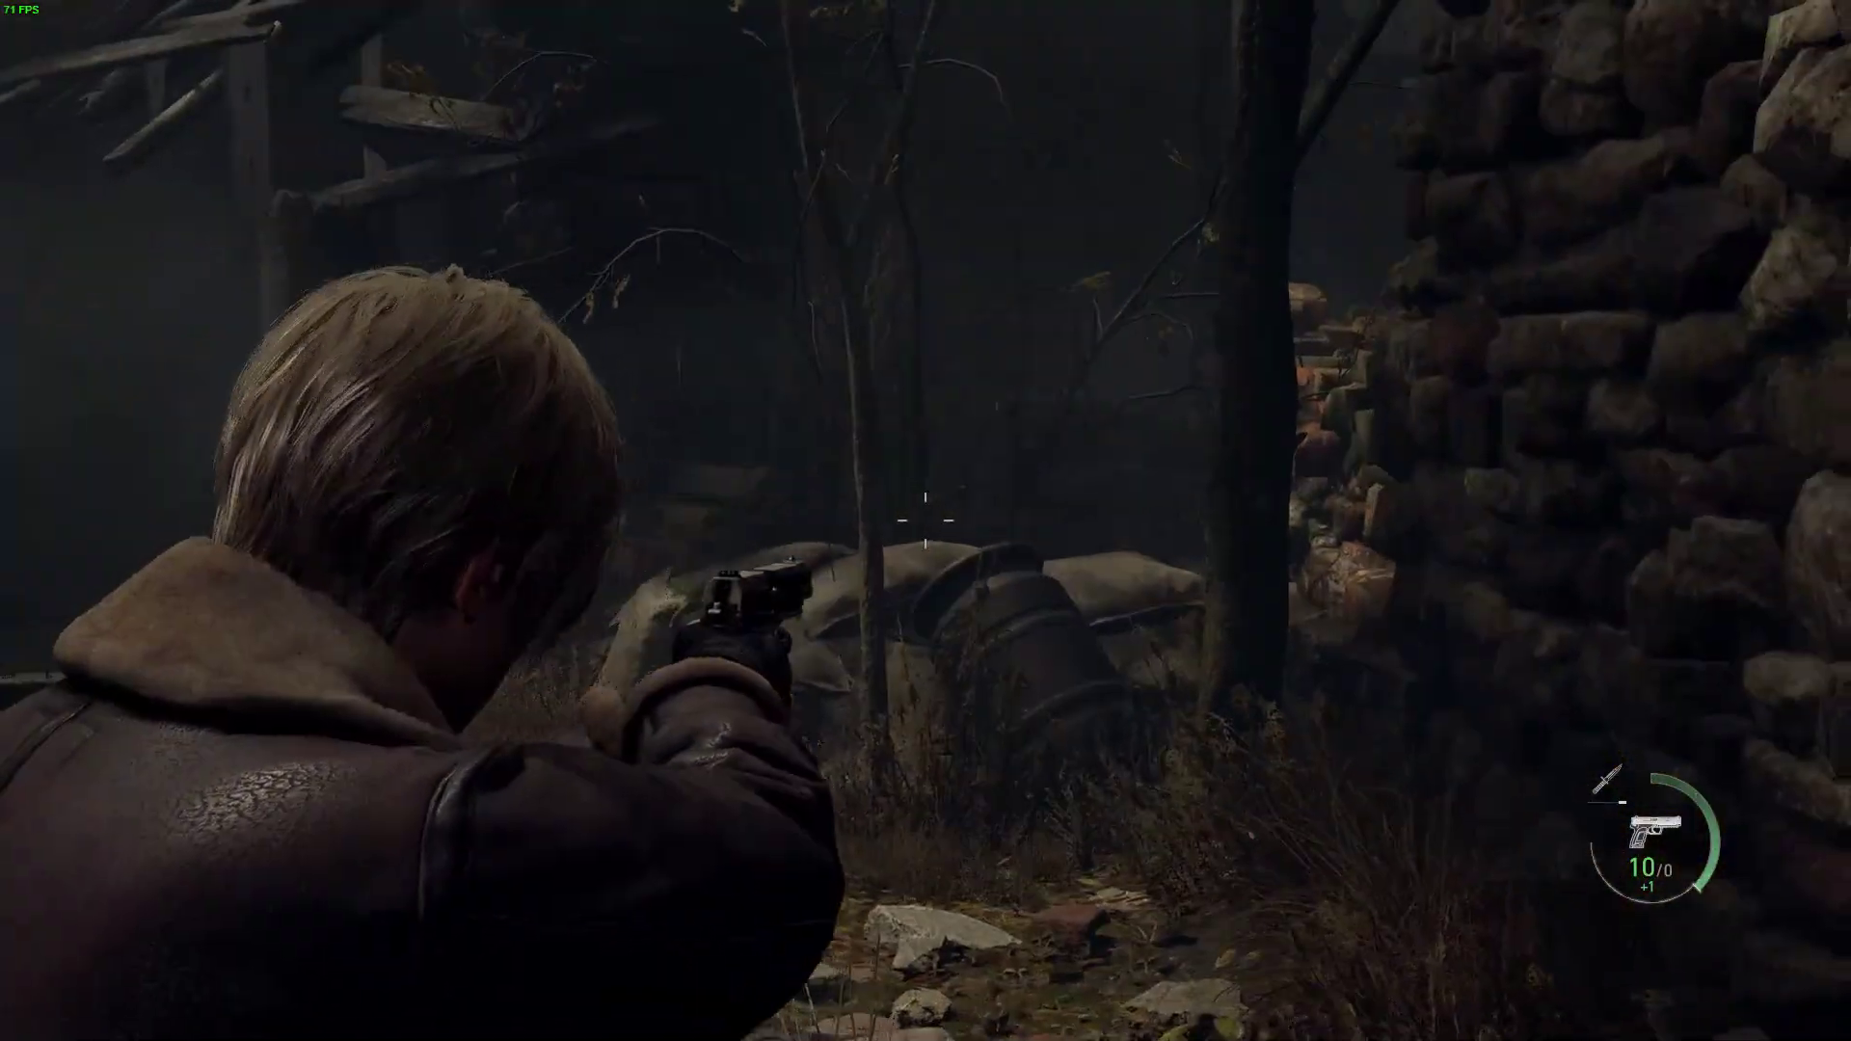
- Walk the character through the wooden doorway and out to the muddy clearing beside the ruined shed
key(w)
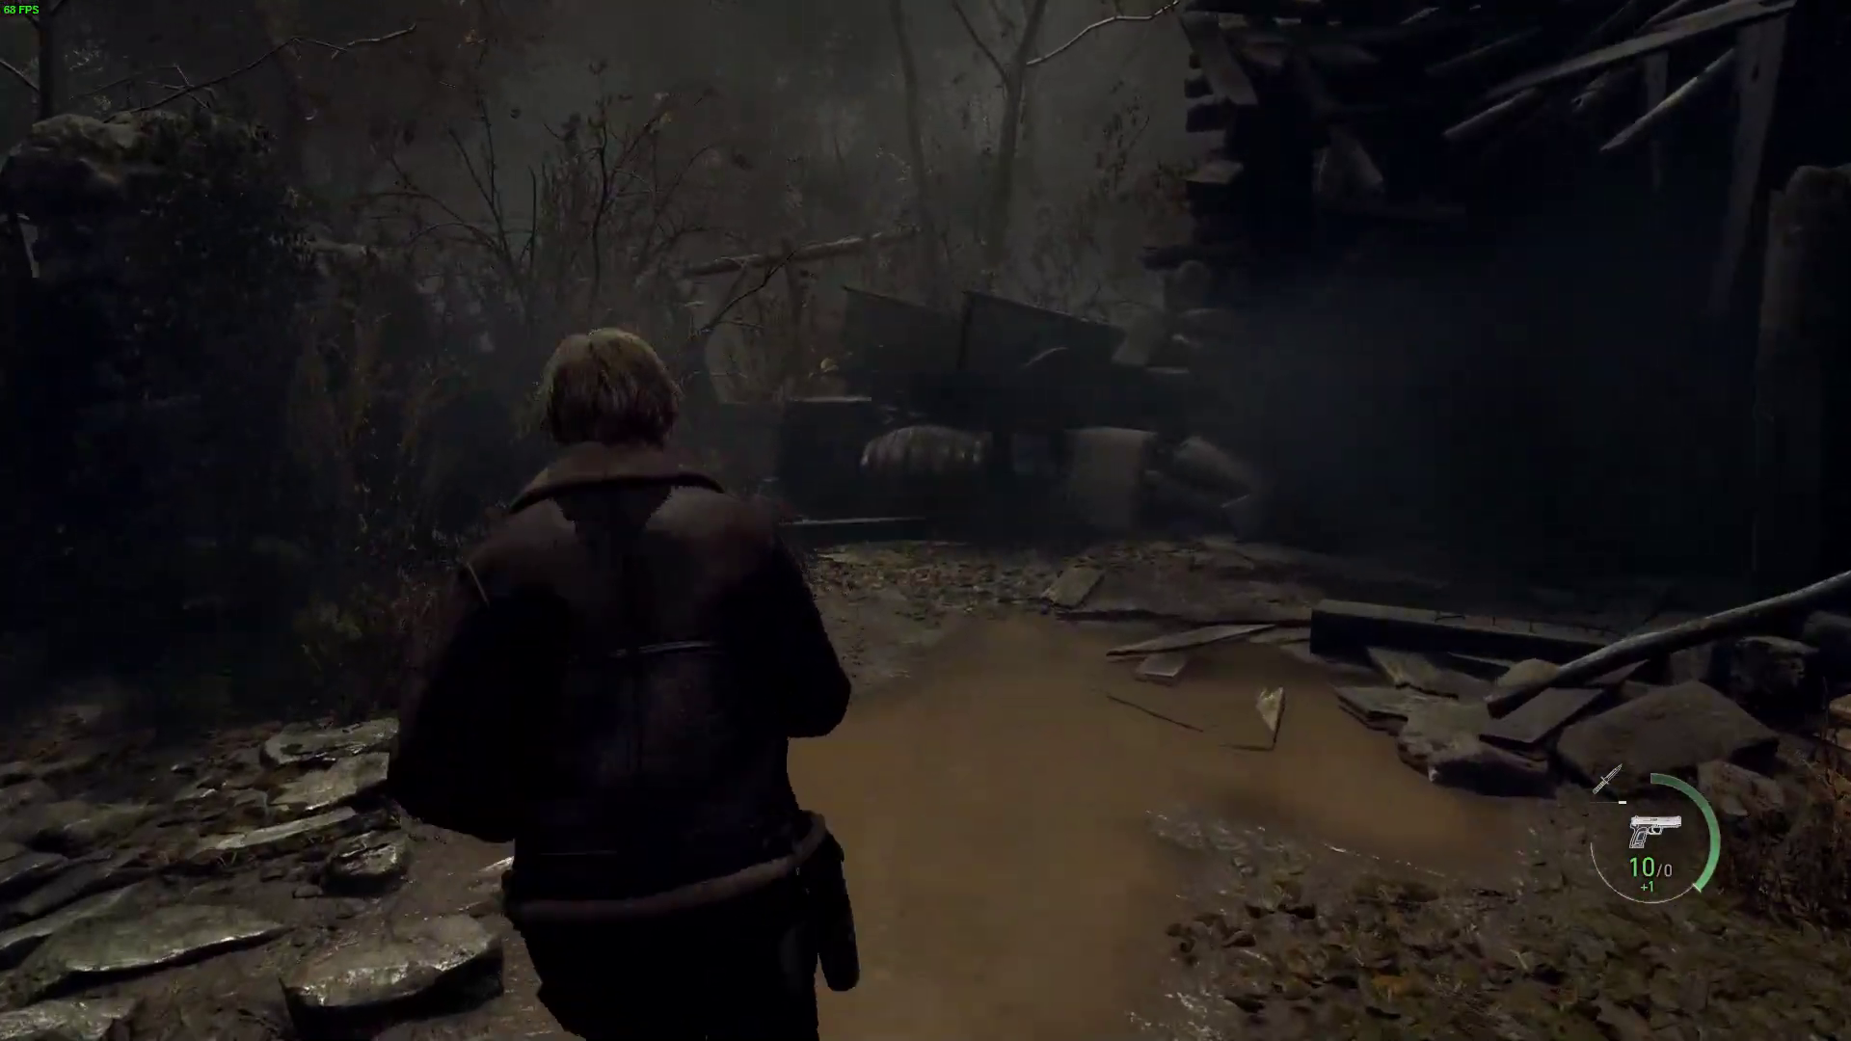
key(w)
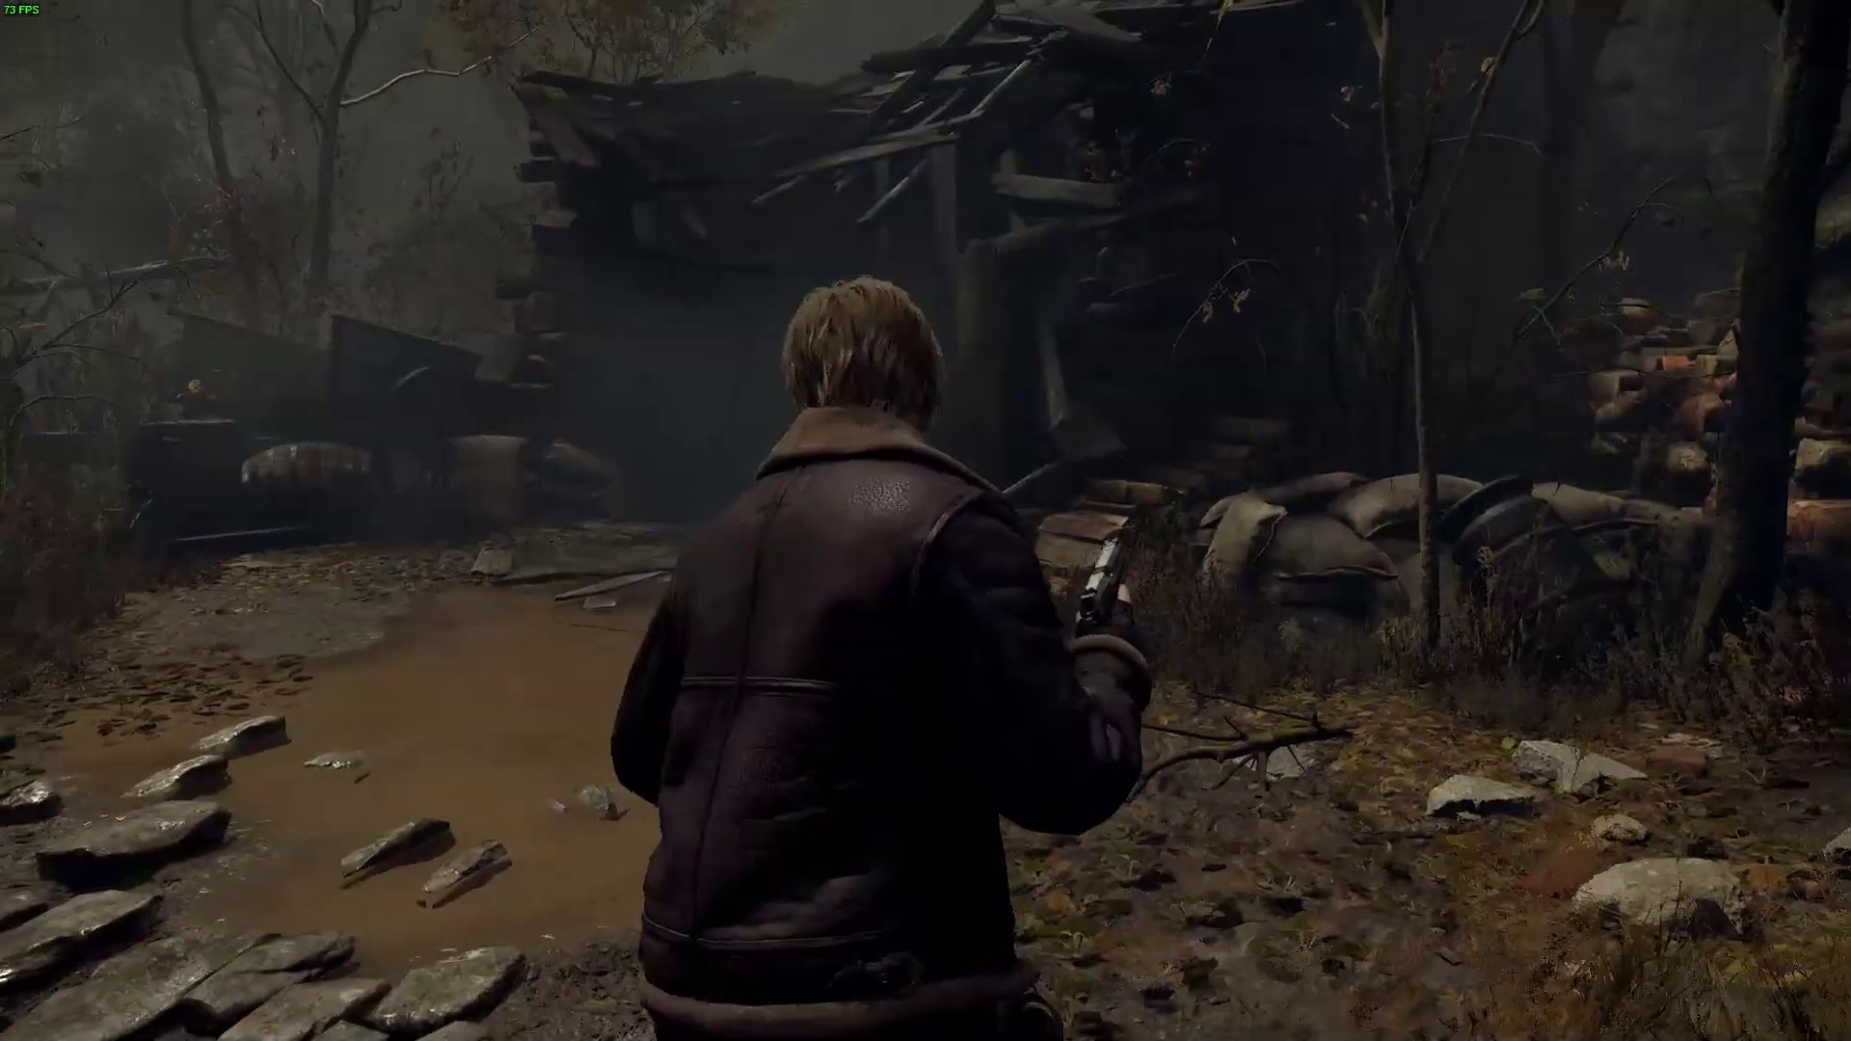
- Pause the game and review the Graphics options from PC Specifications to Resource-Intense Effects Quality
key(Escape)
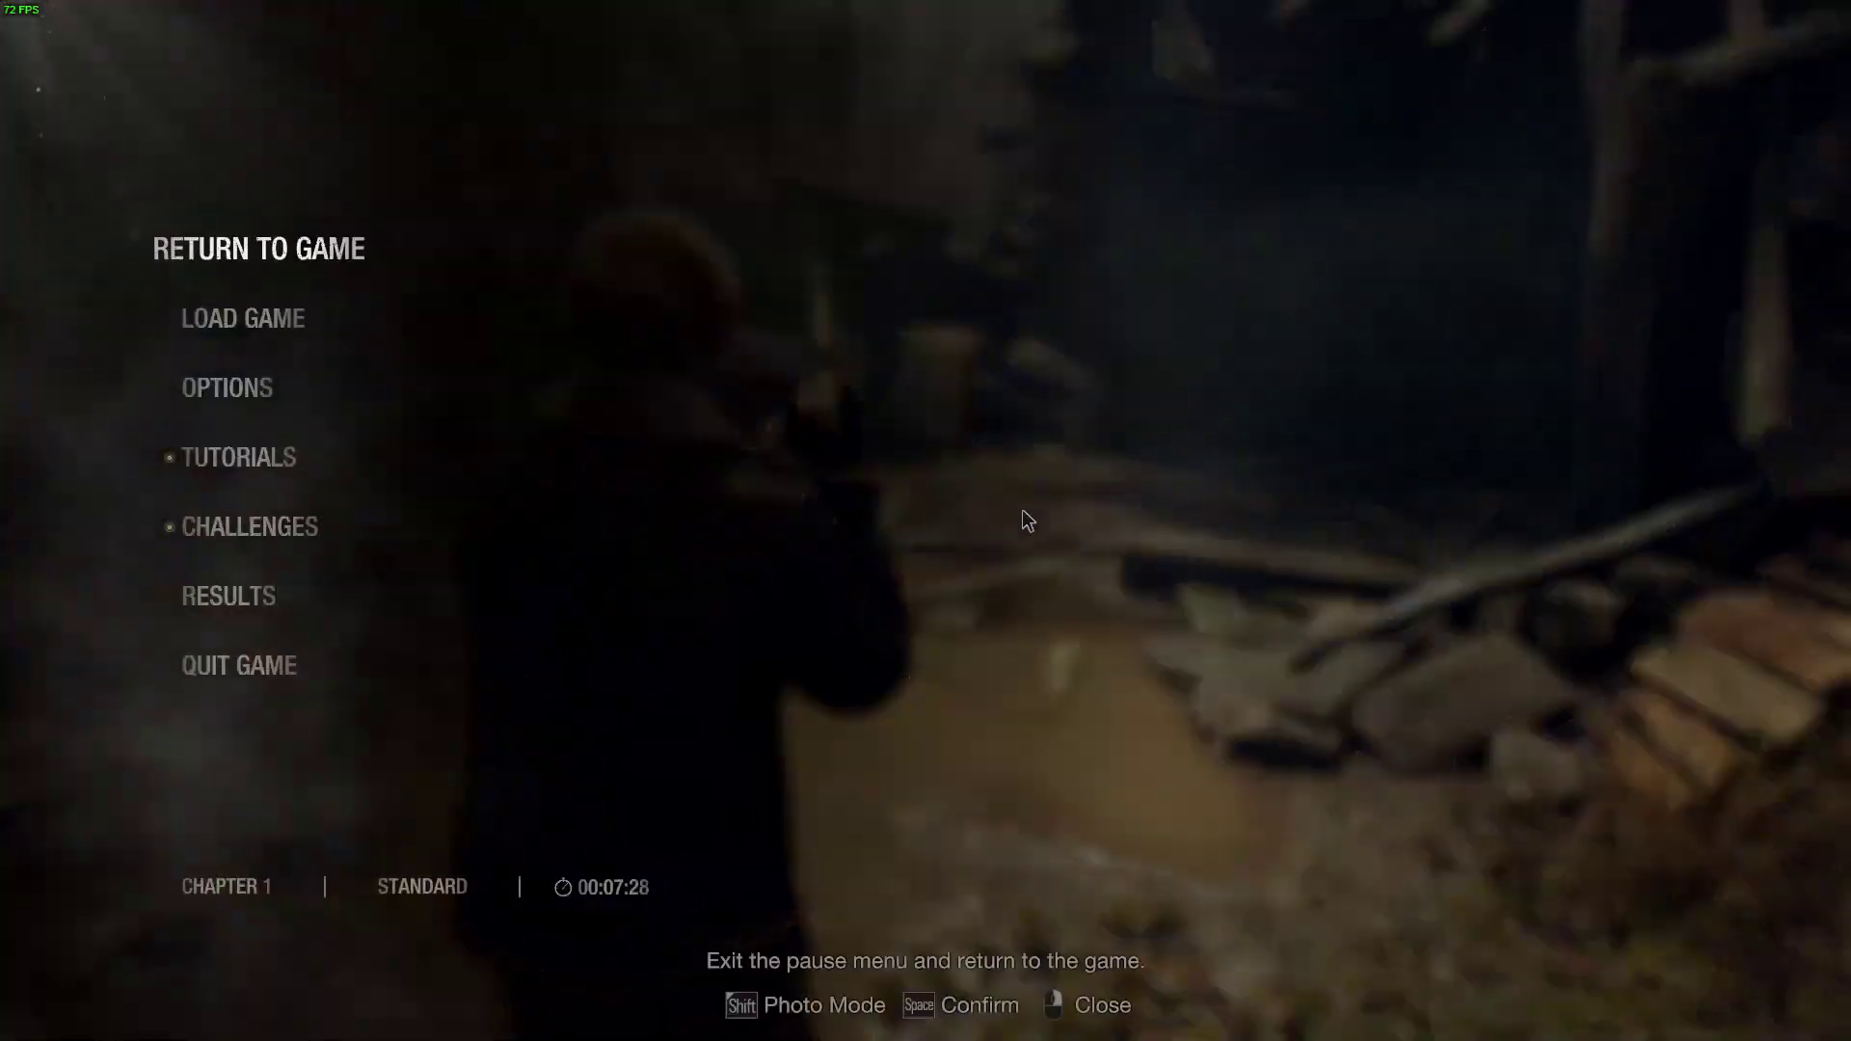
click(262, 387)
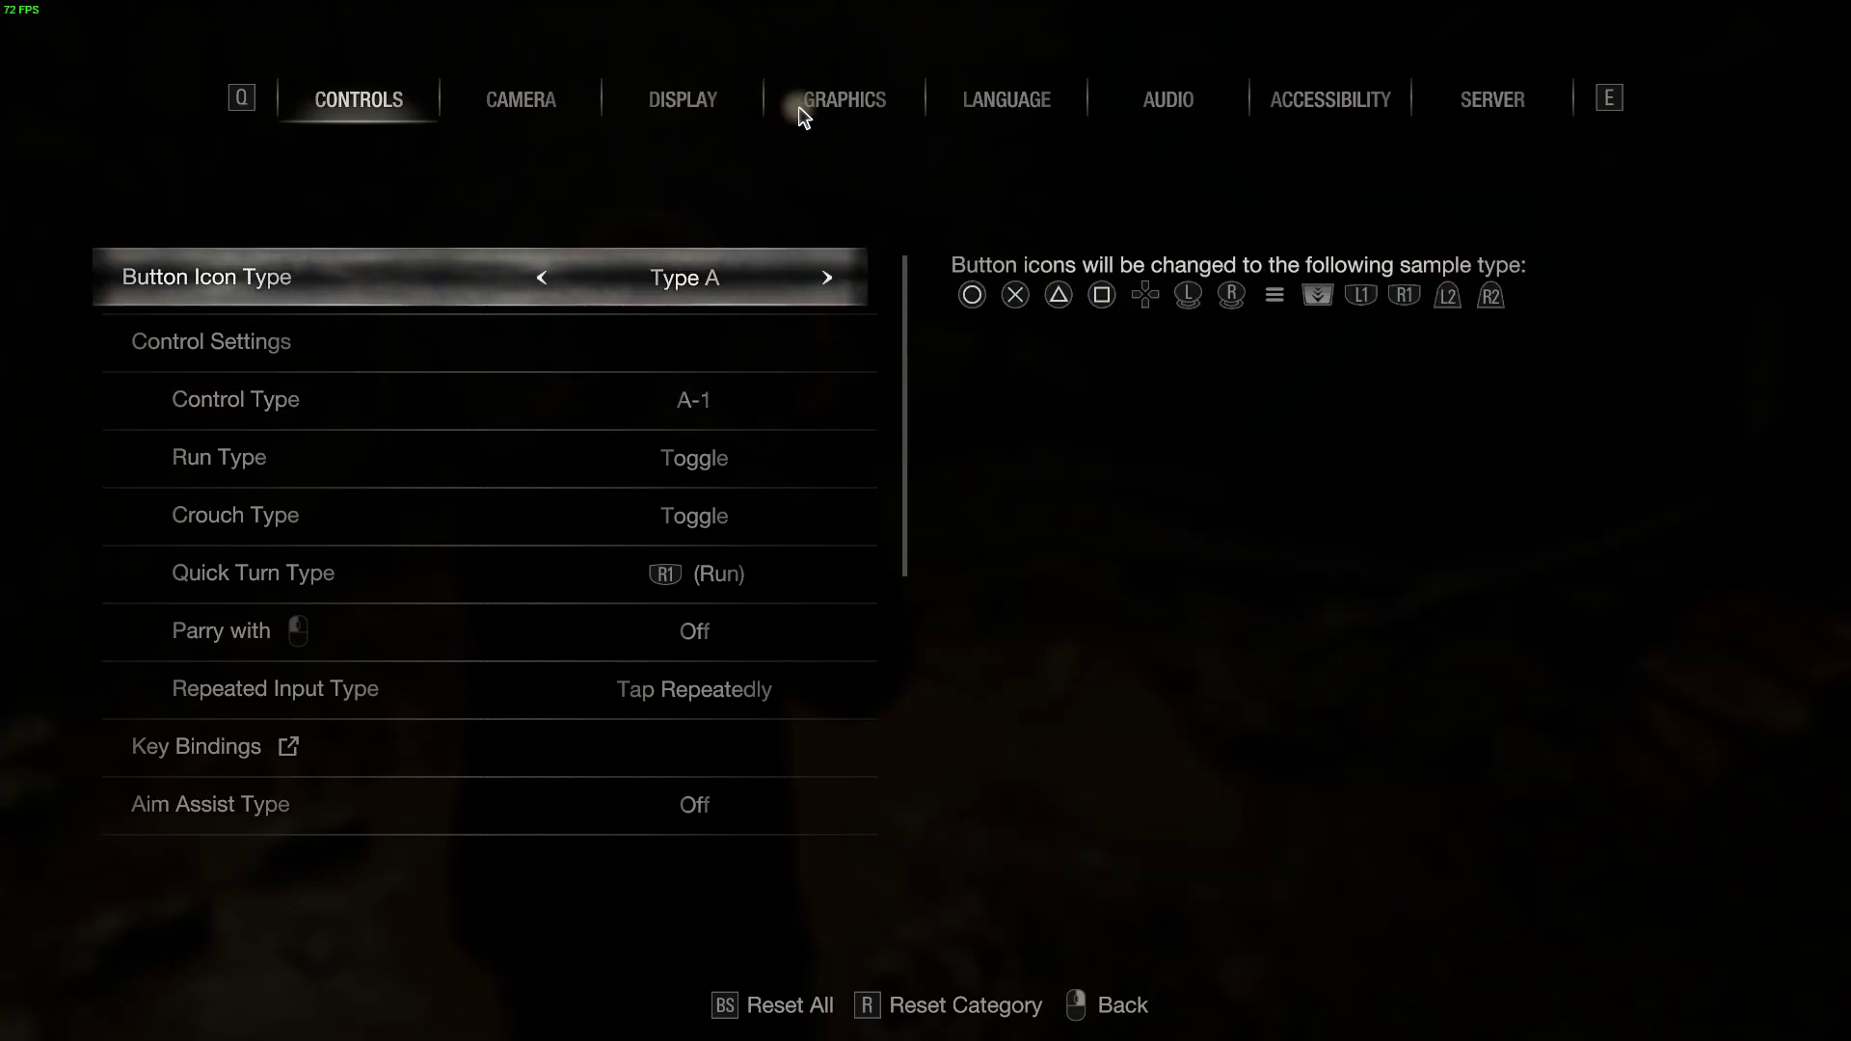
click(827, 110)
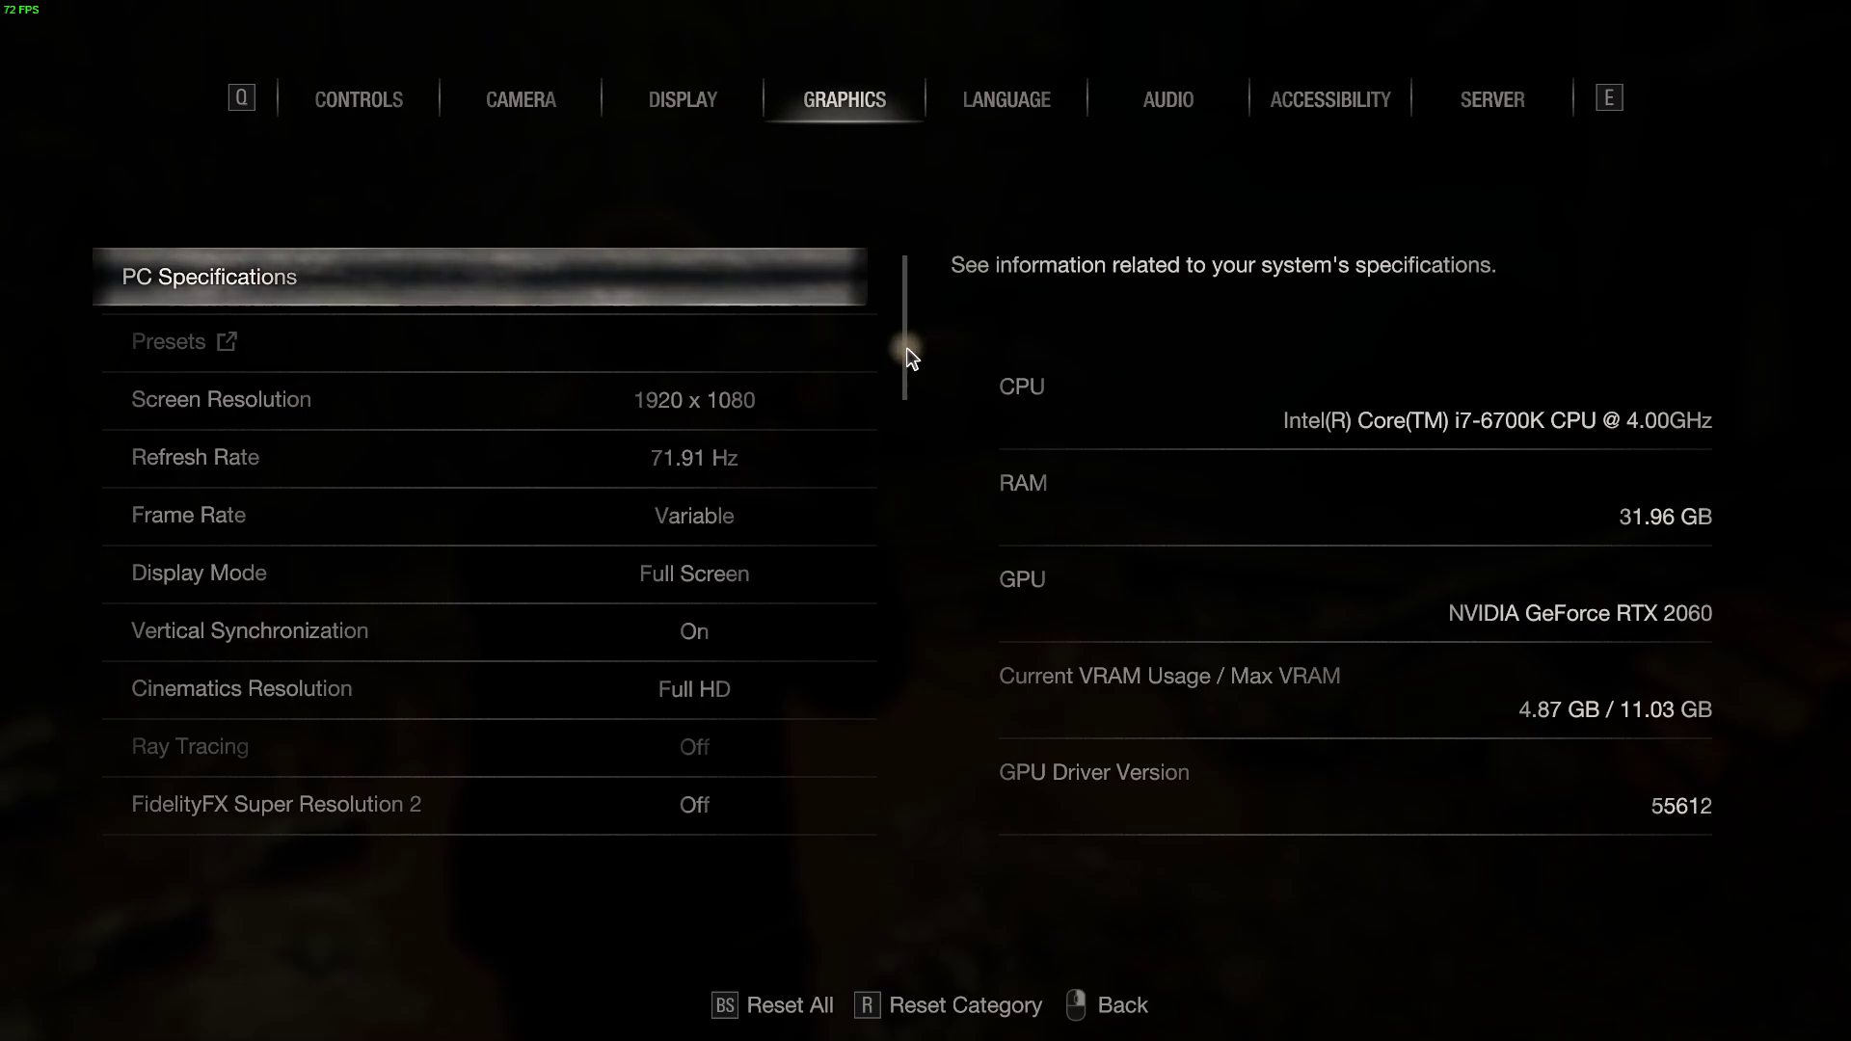
mouse_move(903, 345)
mouse_down()
mouse_move(904, 375)
mouse_move(902, 342)
mouse_up()
scroll(857, 378, down, 4)
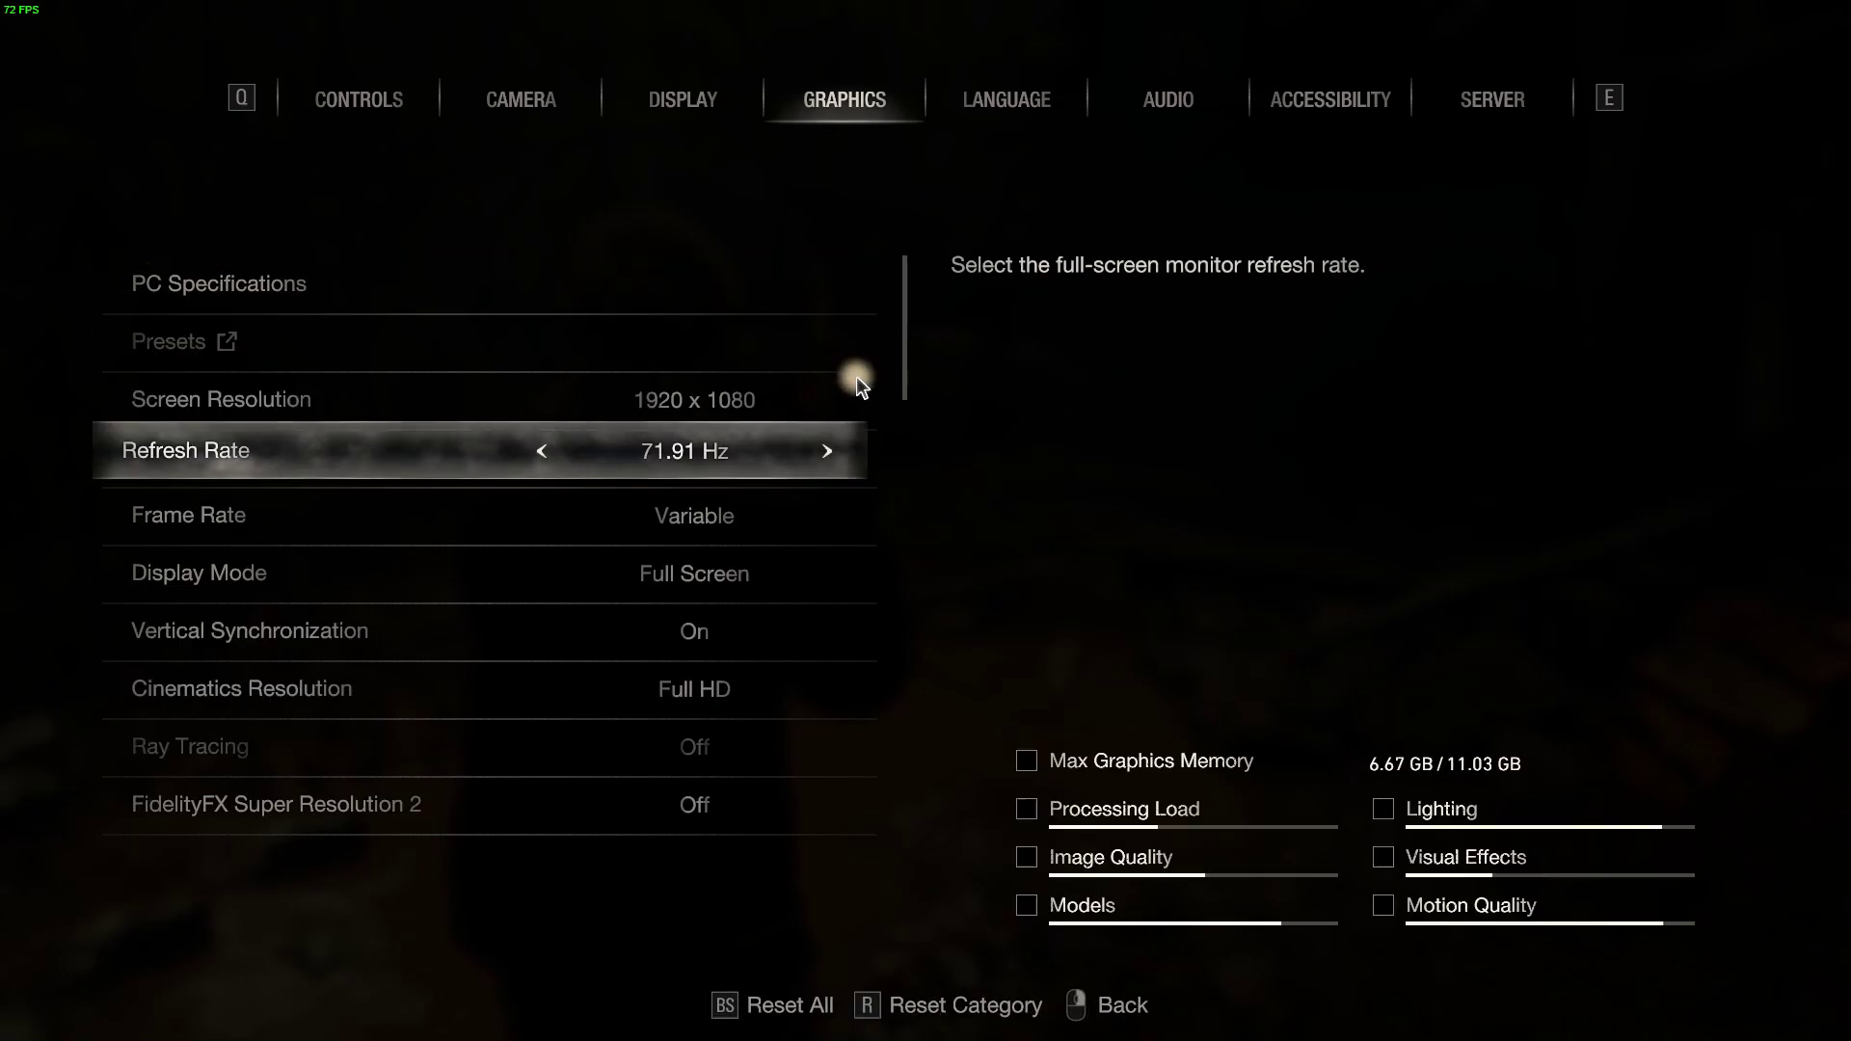
scroll(856, 378, down, 5)
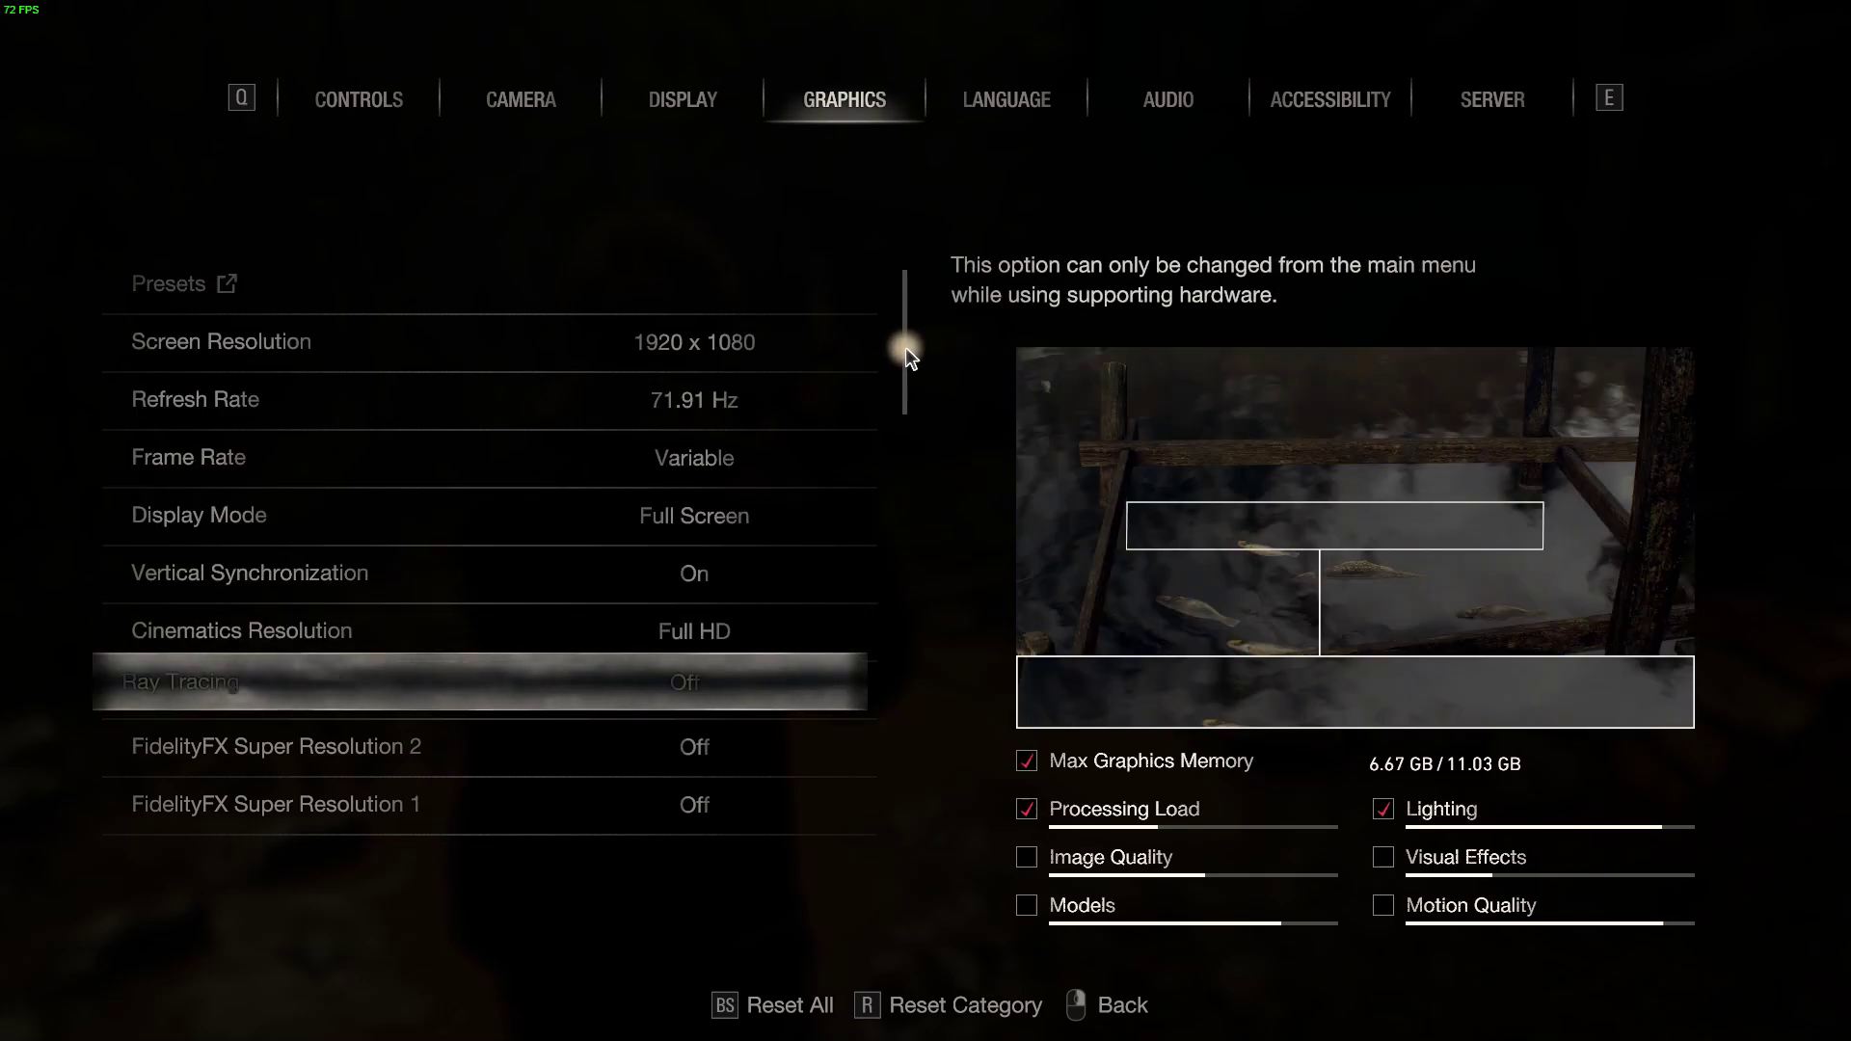
drag(903, 376, 909, 798)
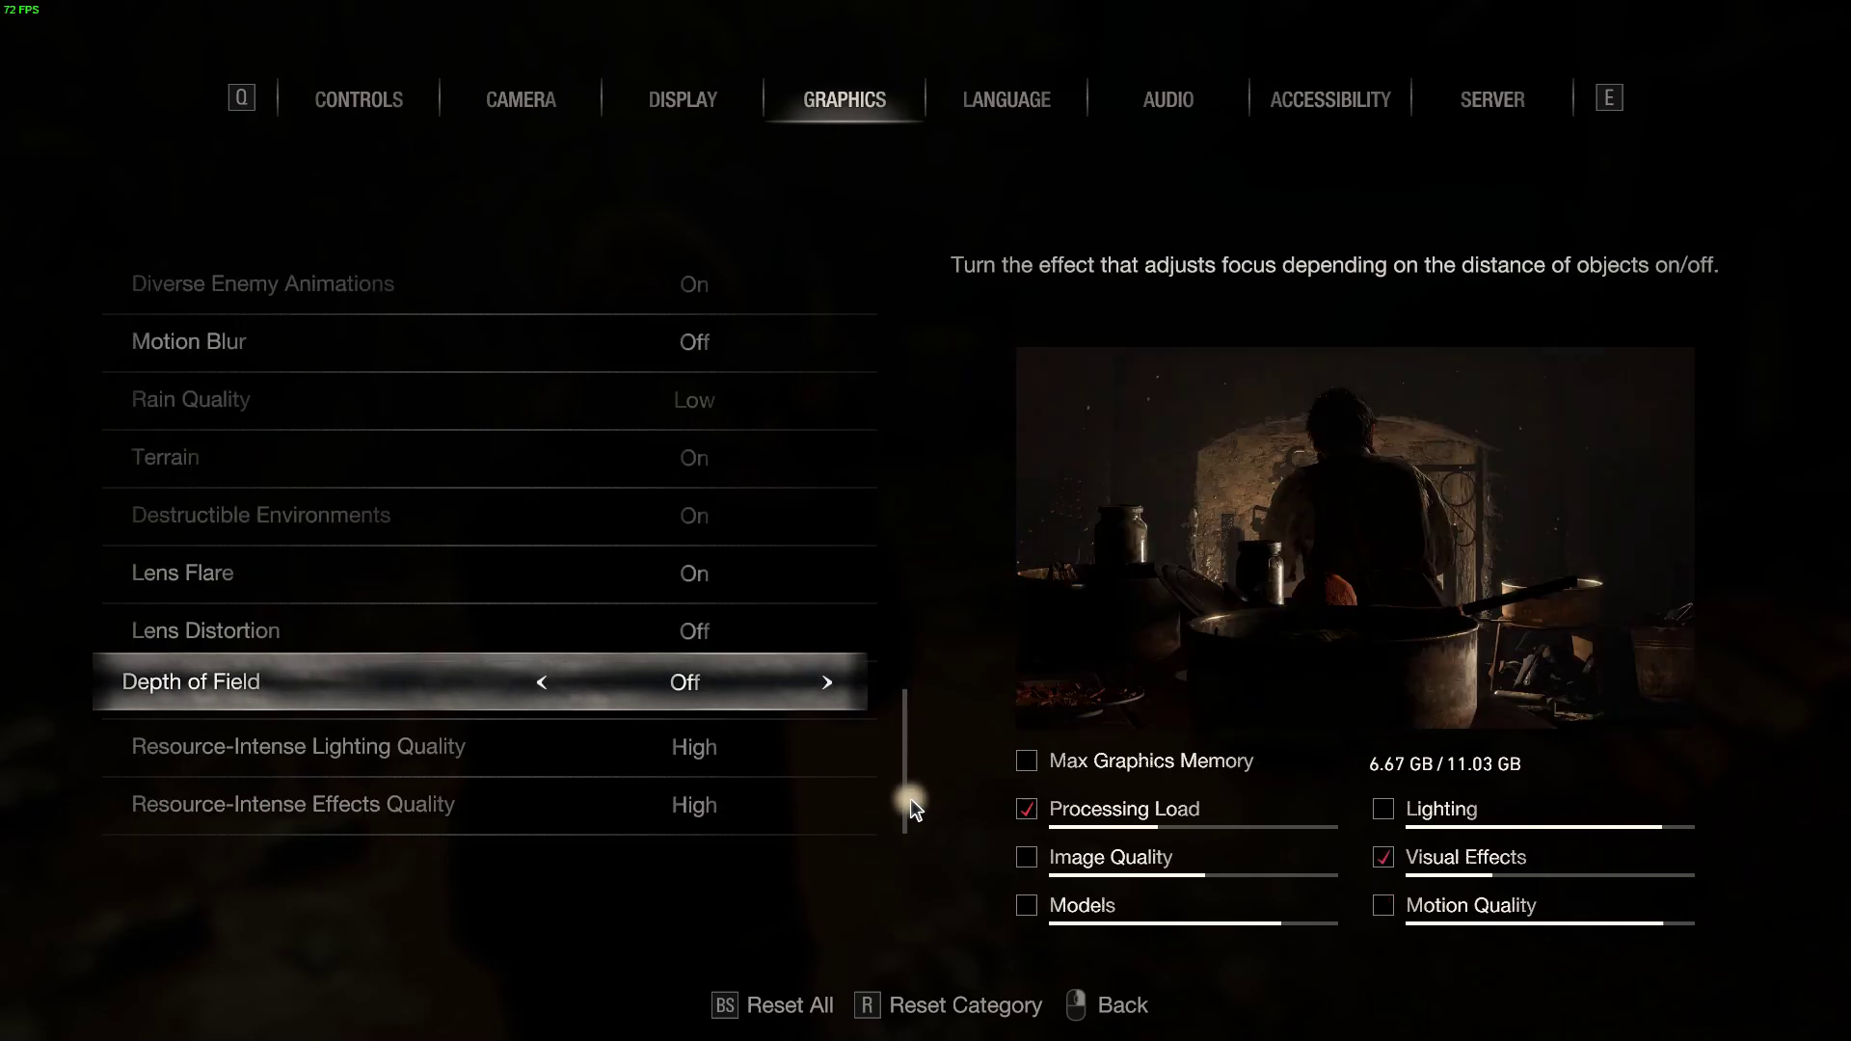
click(680, 87)
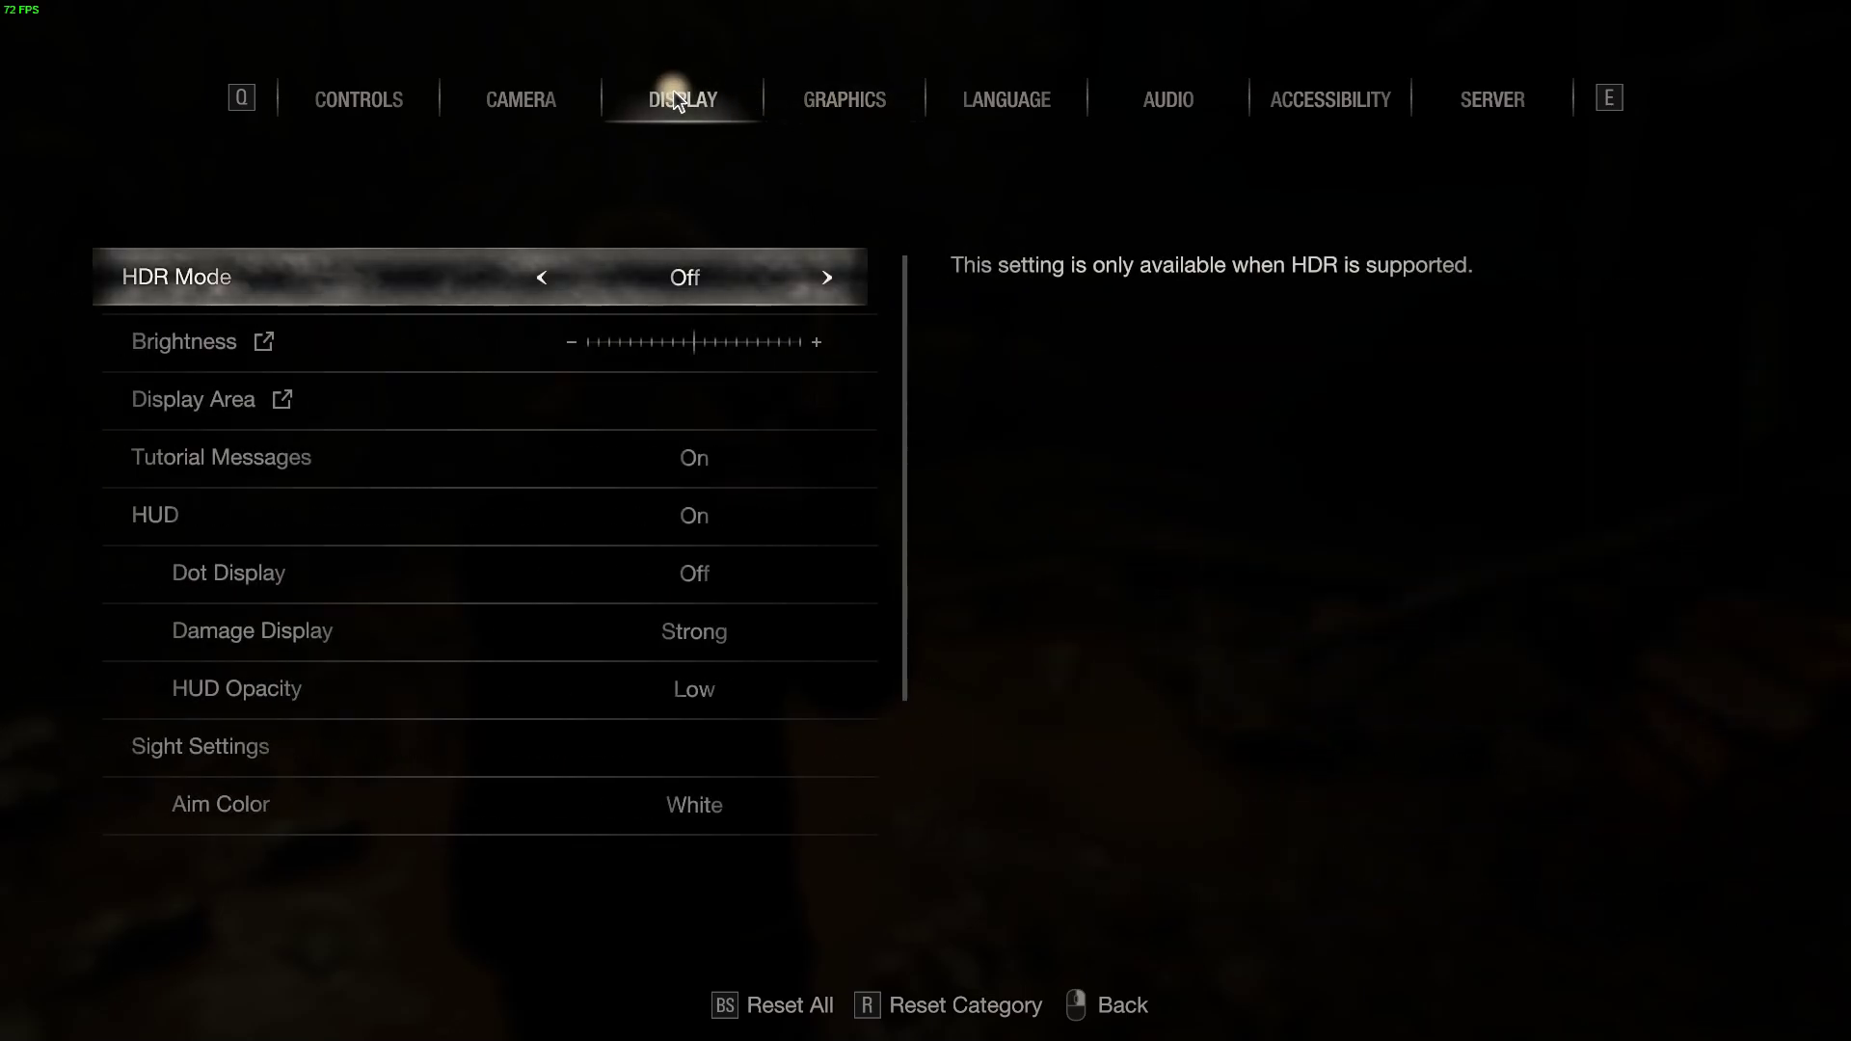
click(844, 99)
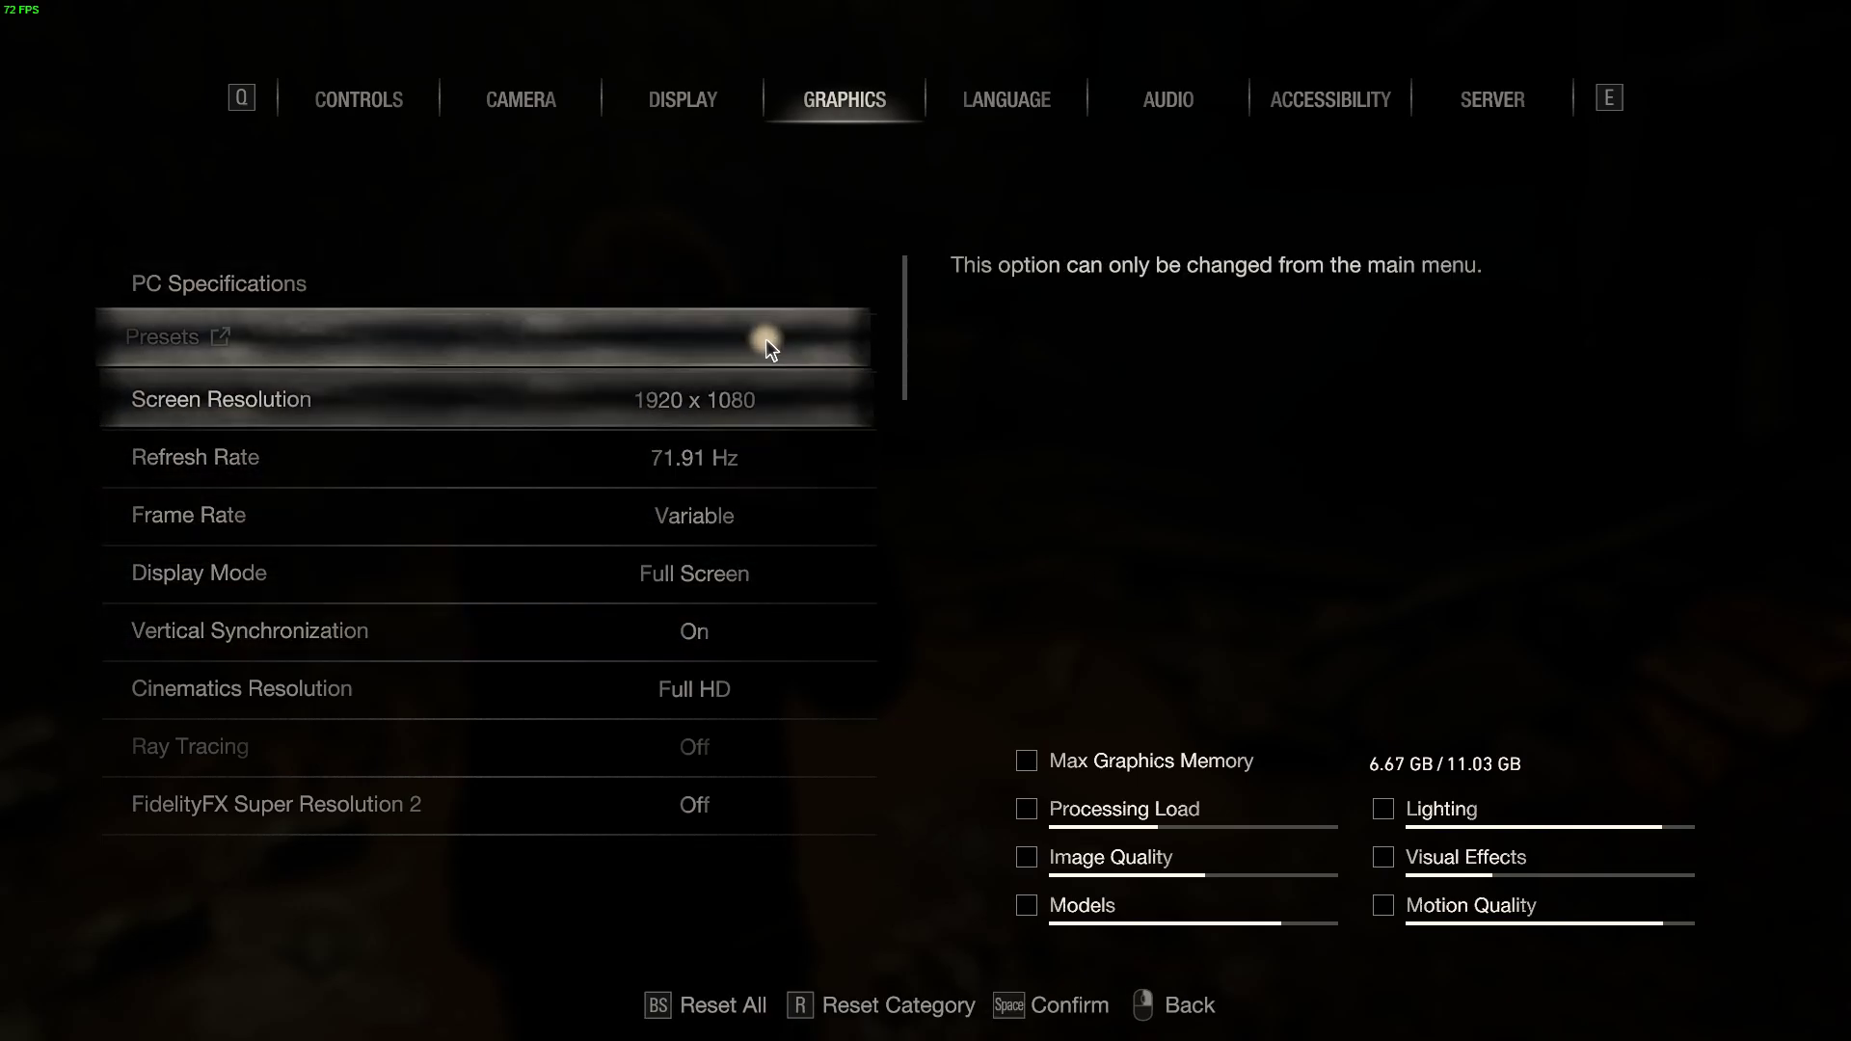
drag(897, 321, 911, 806)
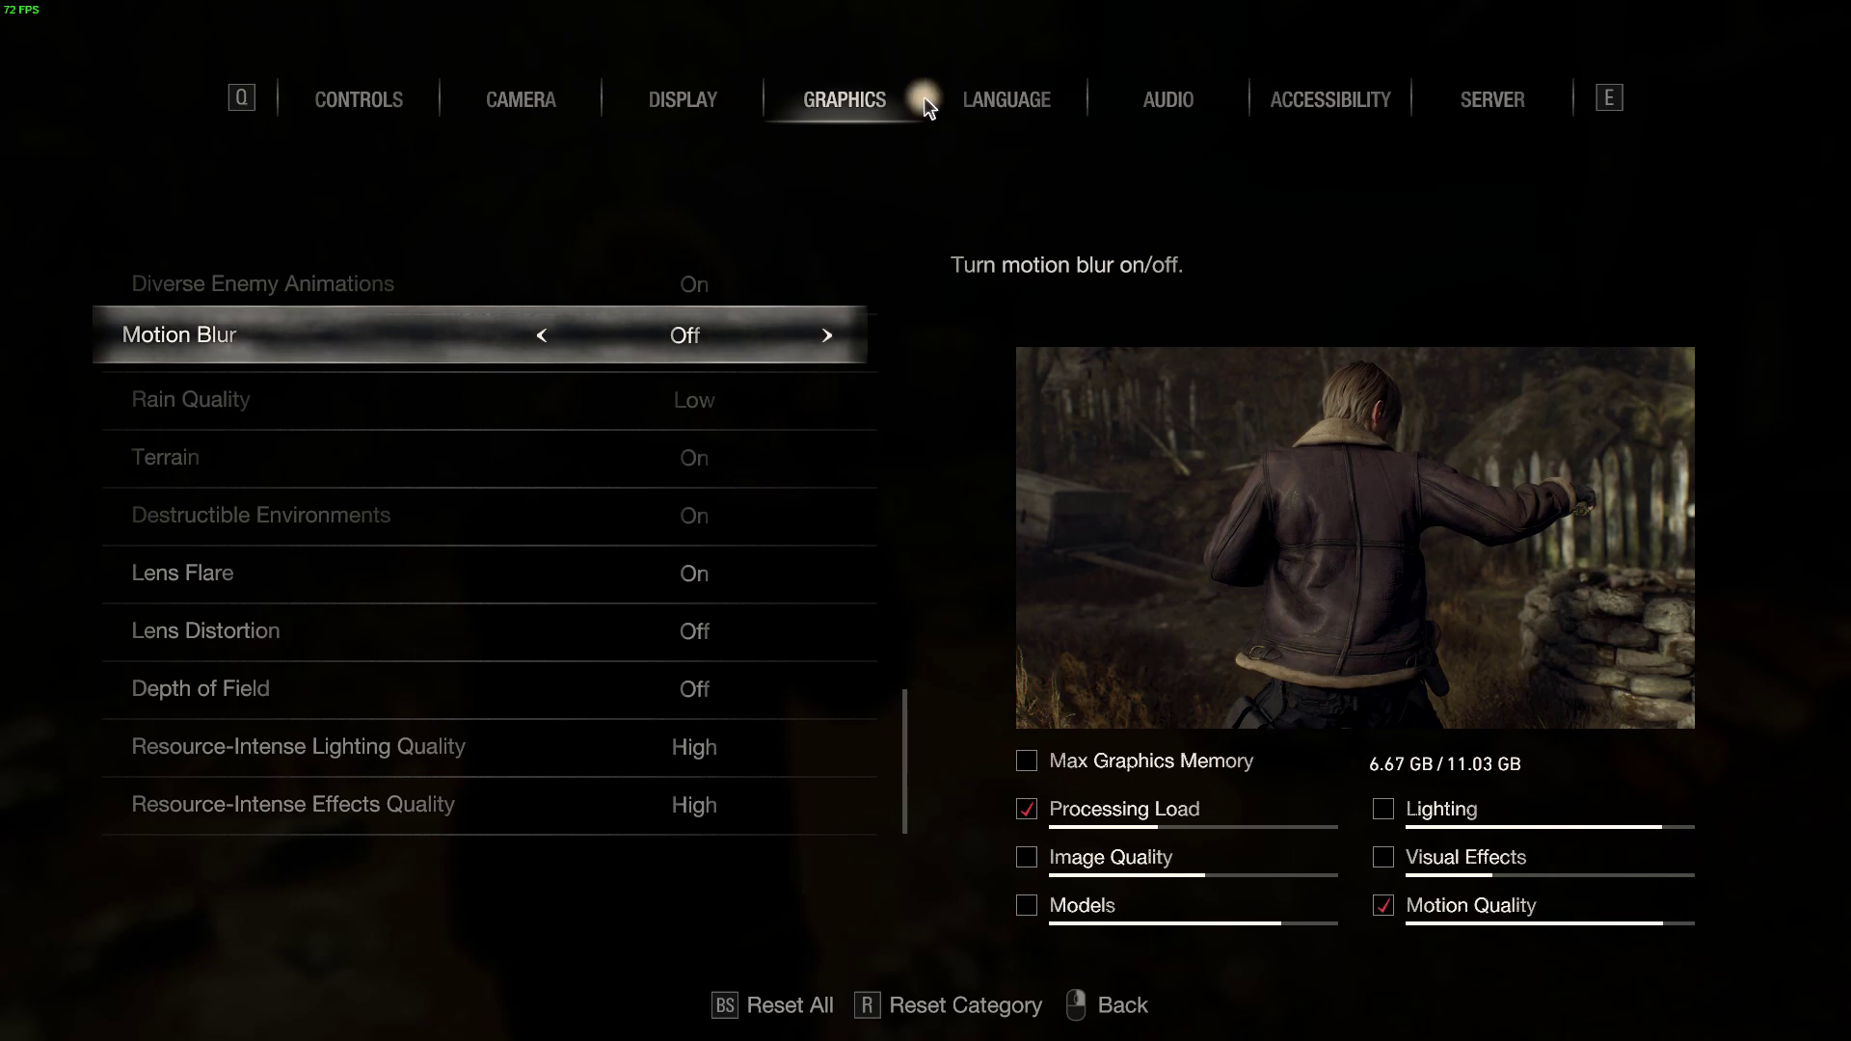
- Review the Display options from HDR Mode through HUD and Sight Settings to Color Space
click(716, 100)
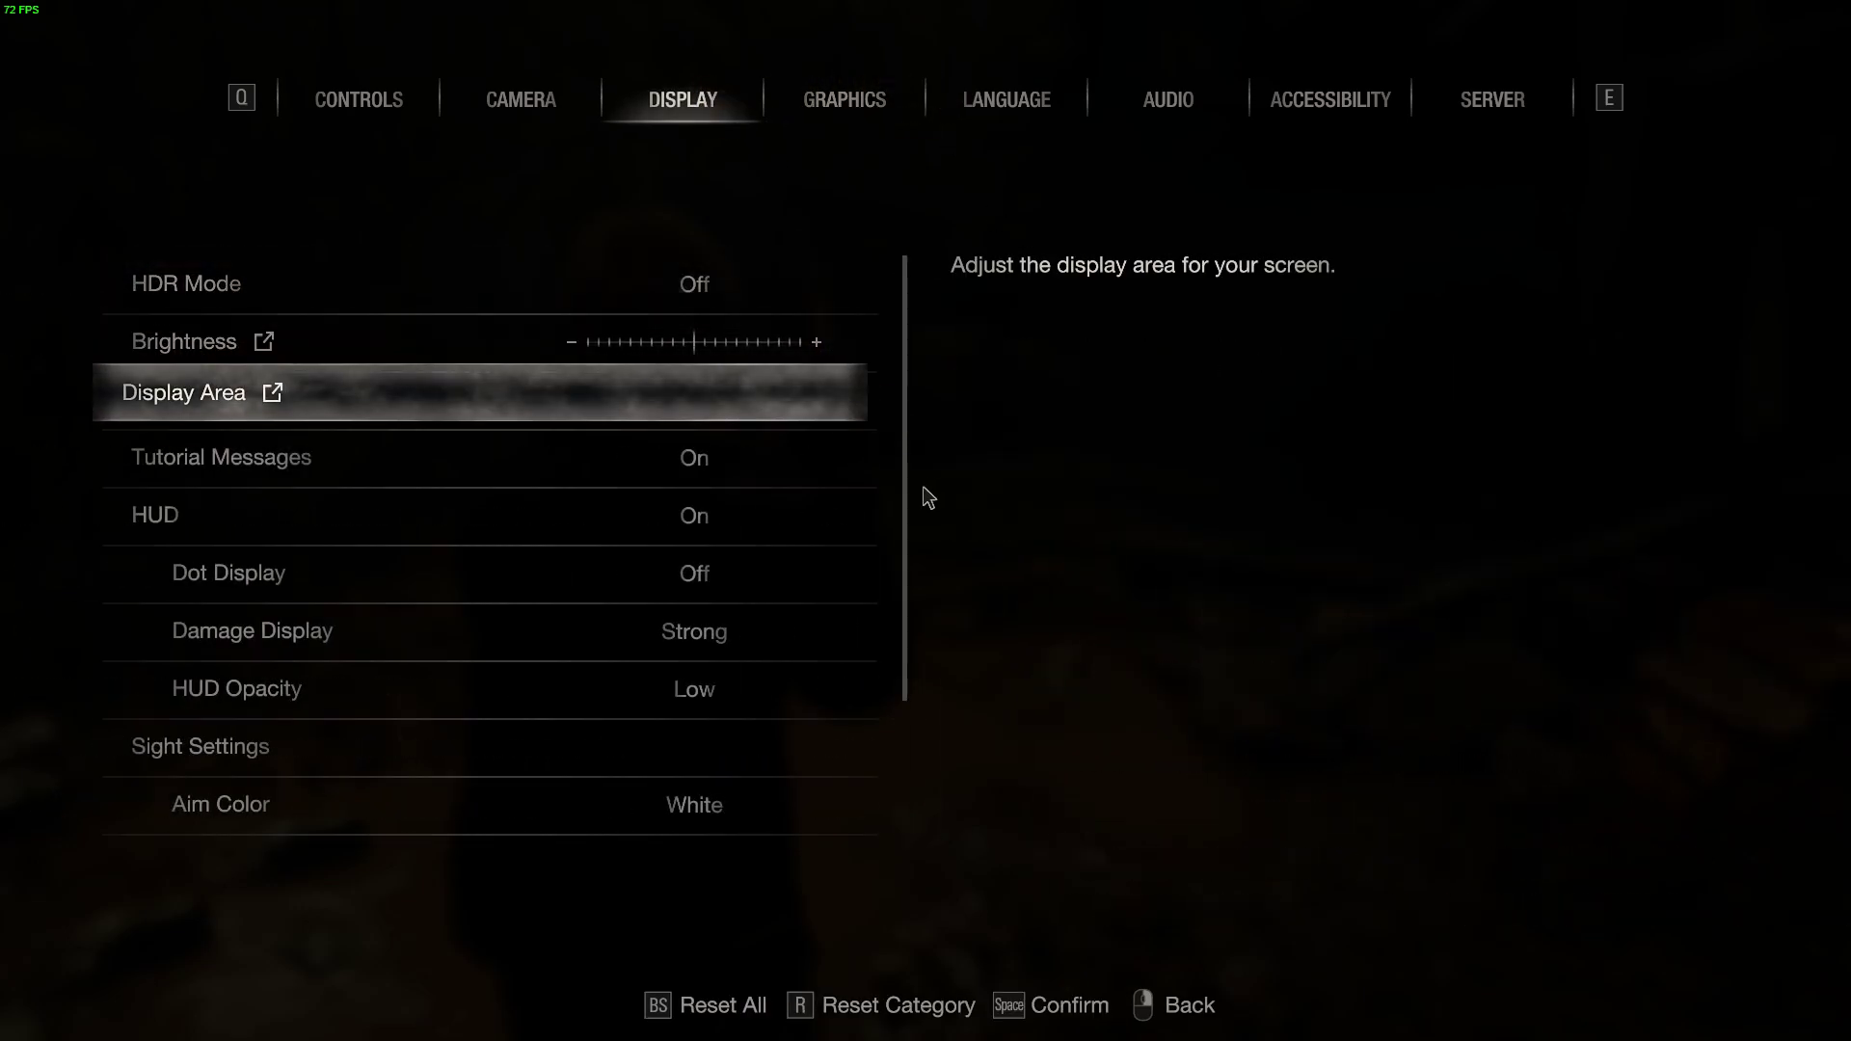
scroll(901, 502, down, 1)
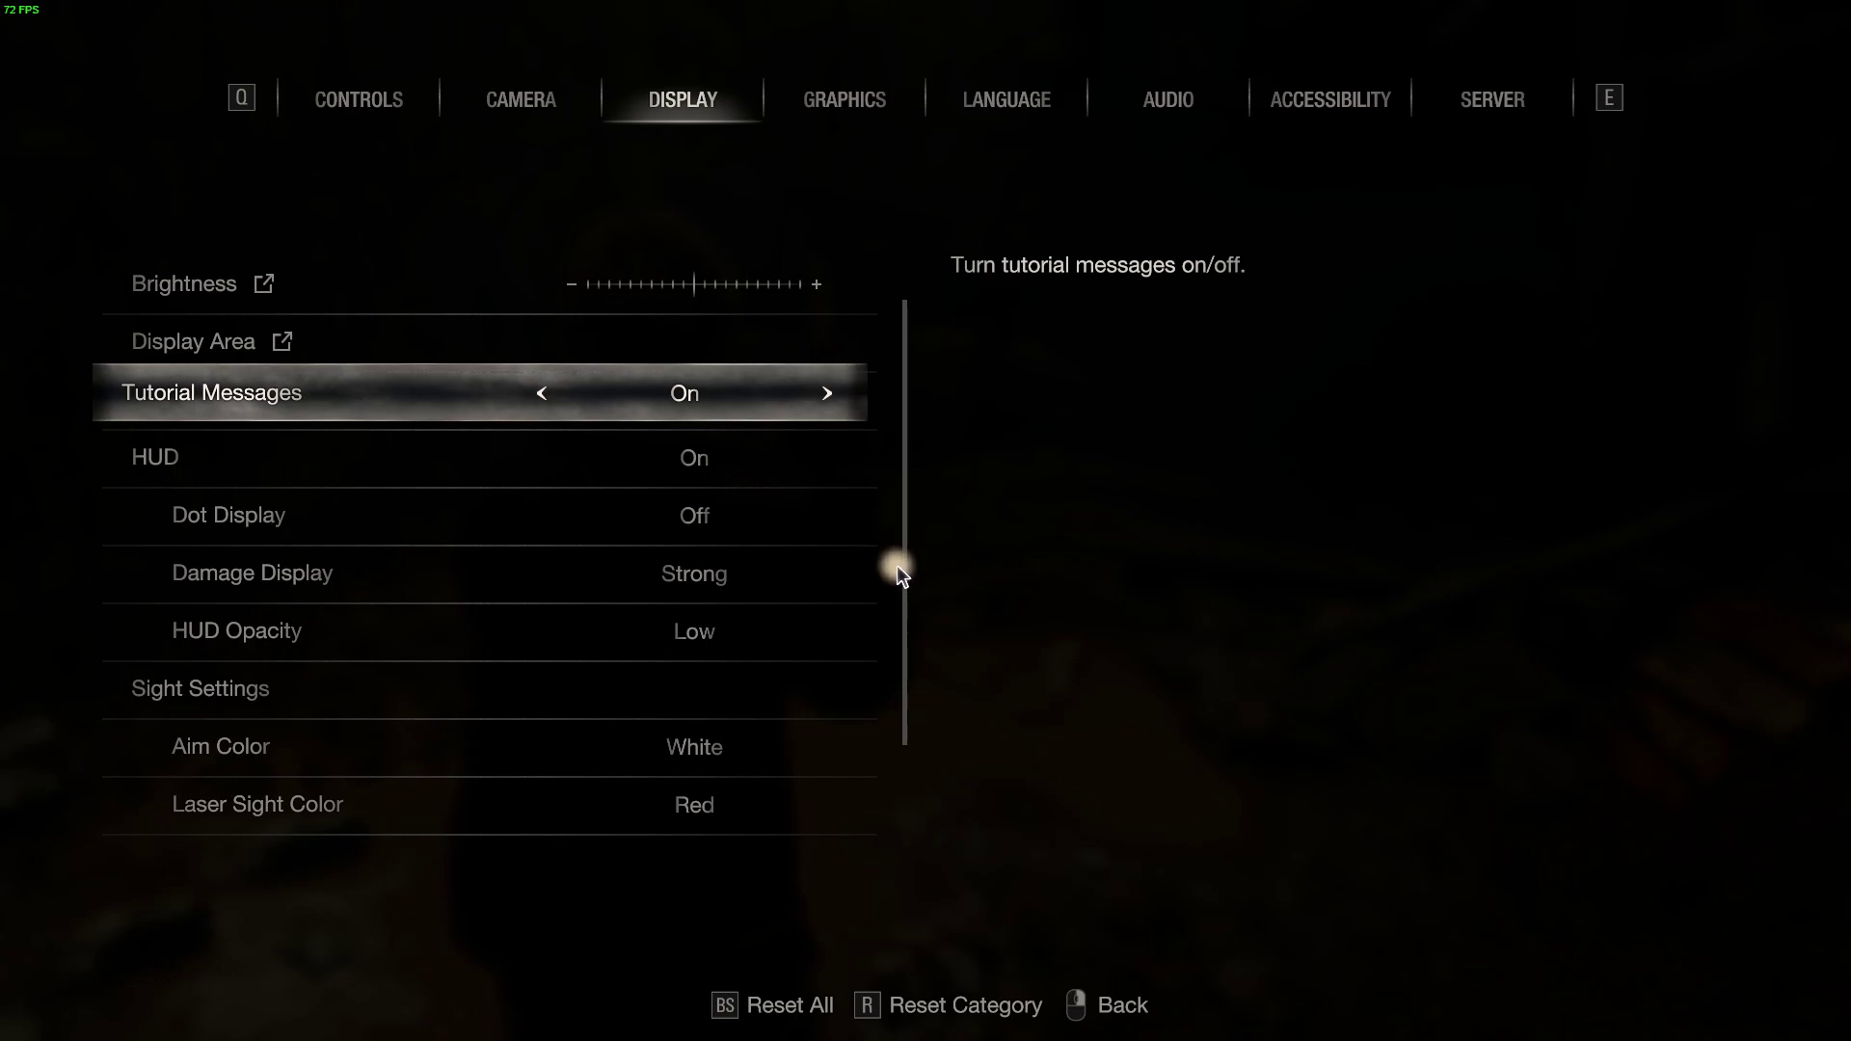
scroll(898, 575, down, 1)
scroll(903, 608, down, 1)
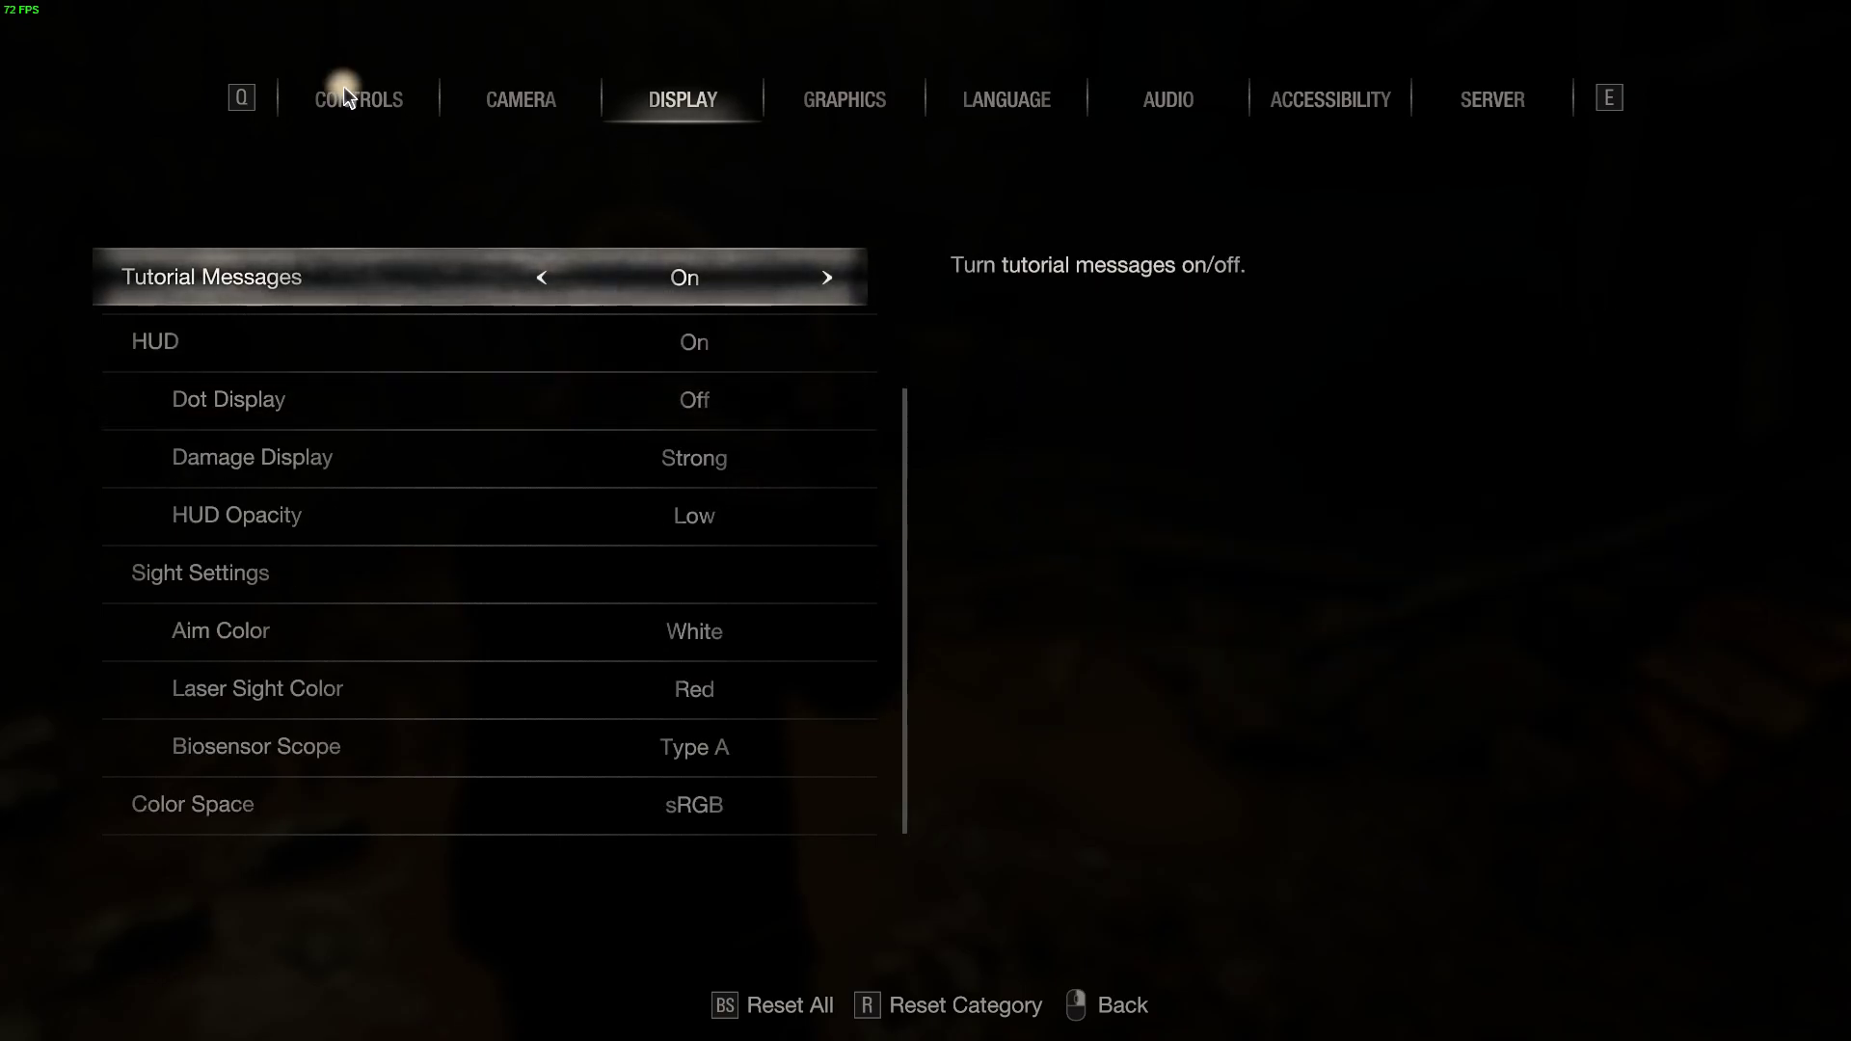
- Review the Camera options, including inversion, acceleration, mouse sensitivity, Field of View and Camera Wobble
click(347, 93)
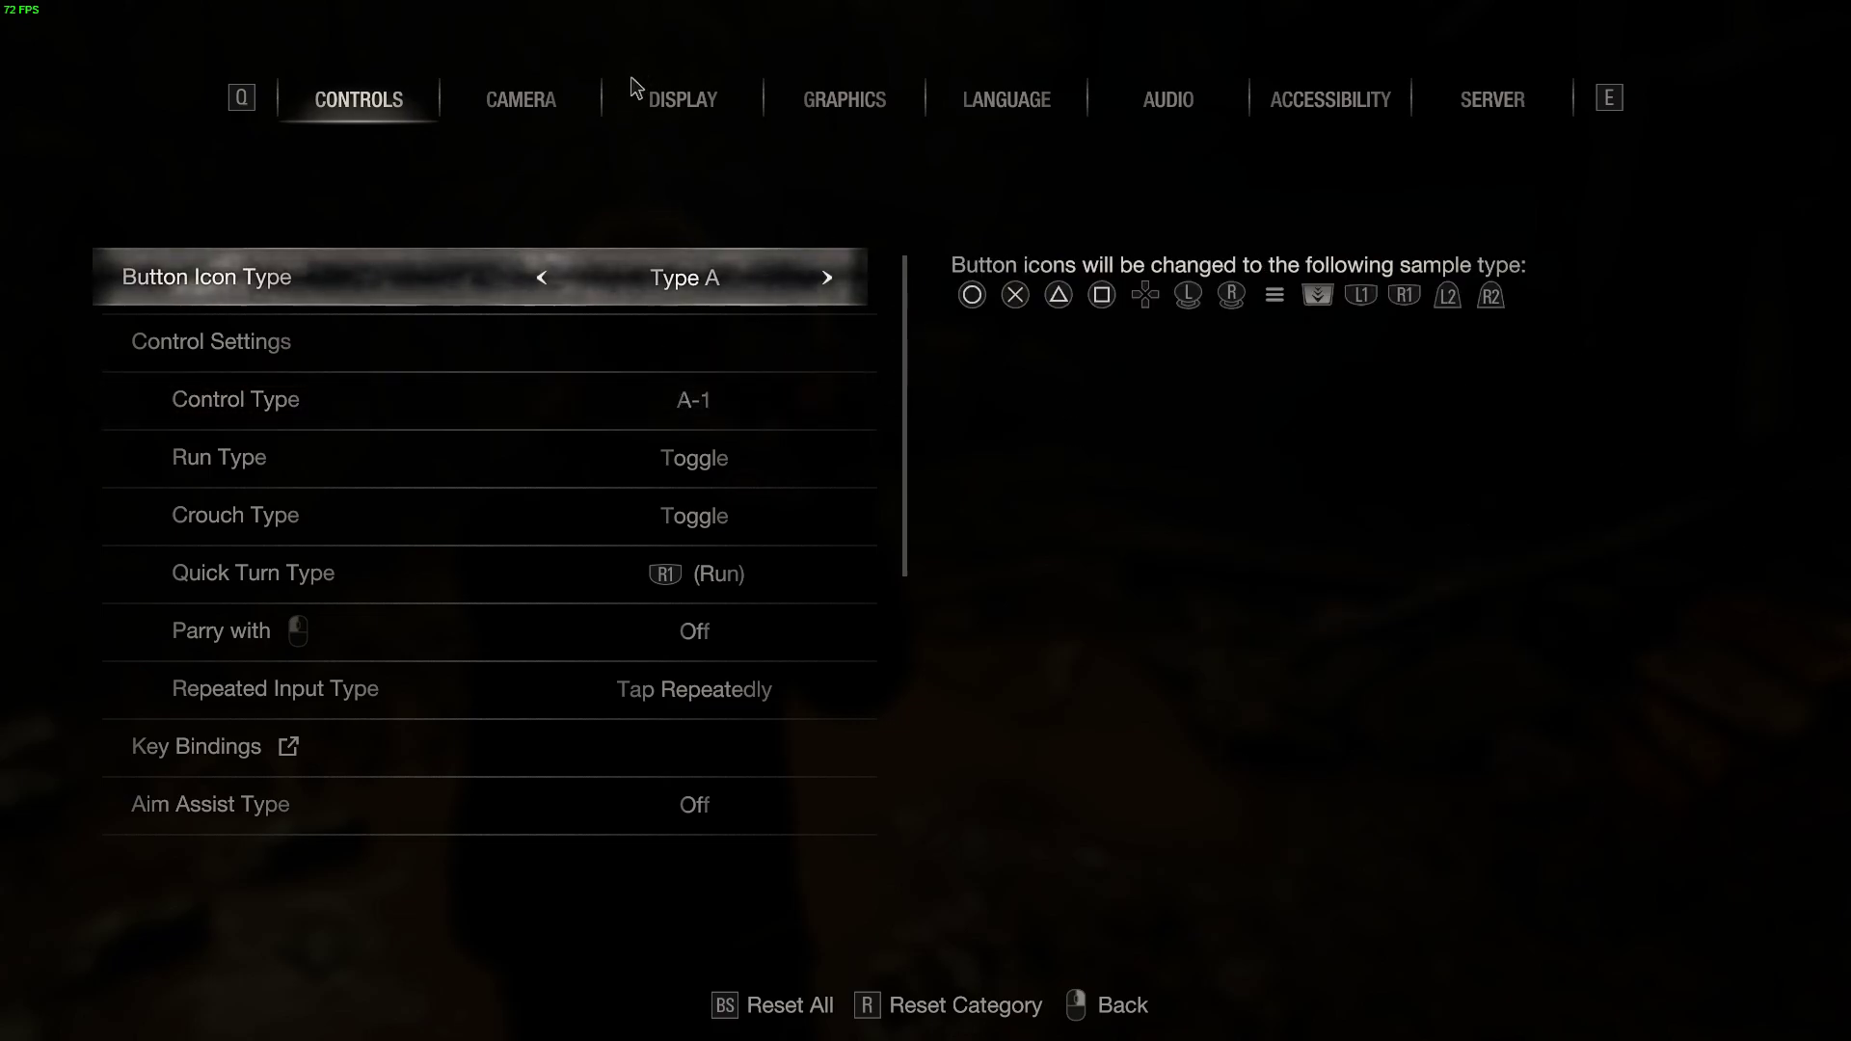
click(491, 102)
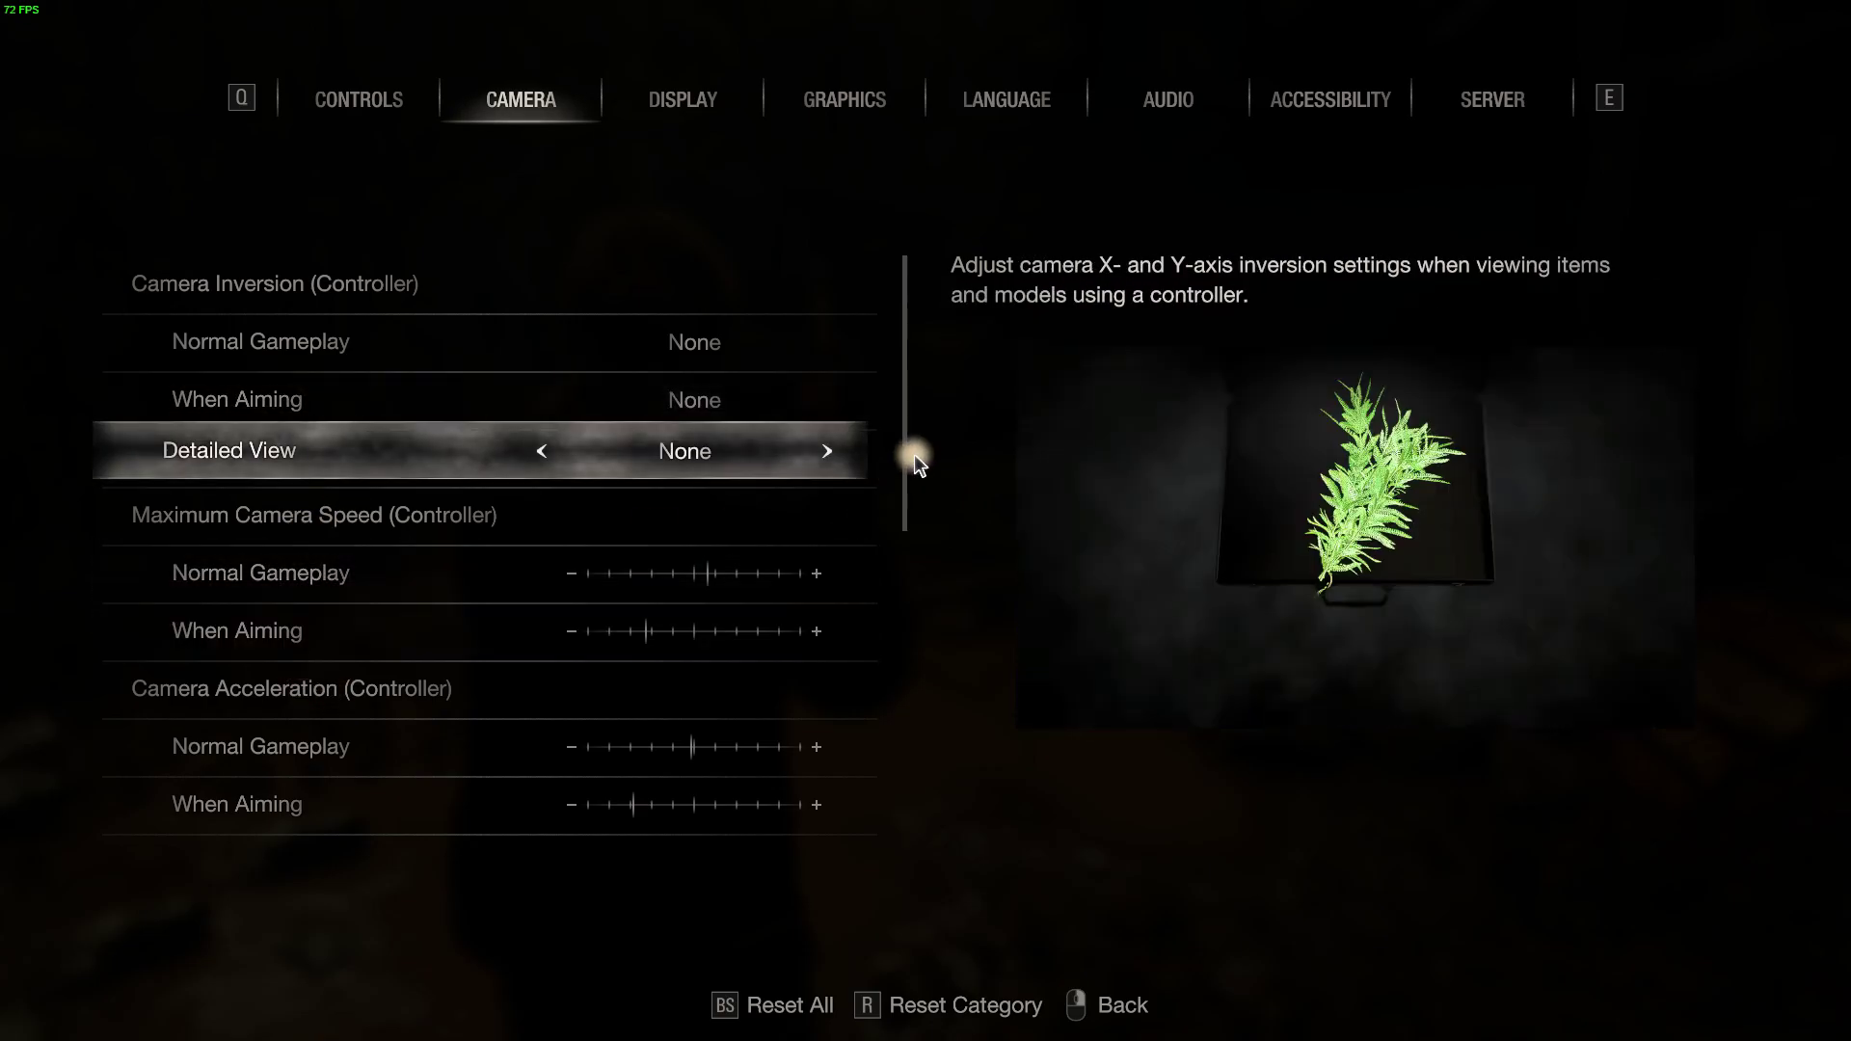
scroll(905, 461, down, 3)
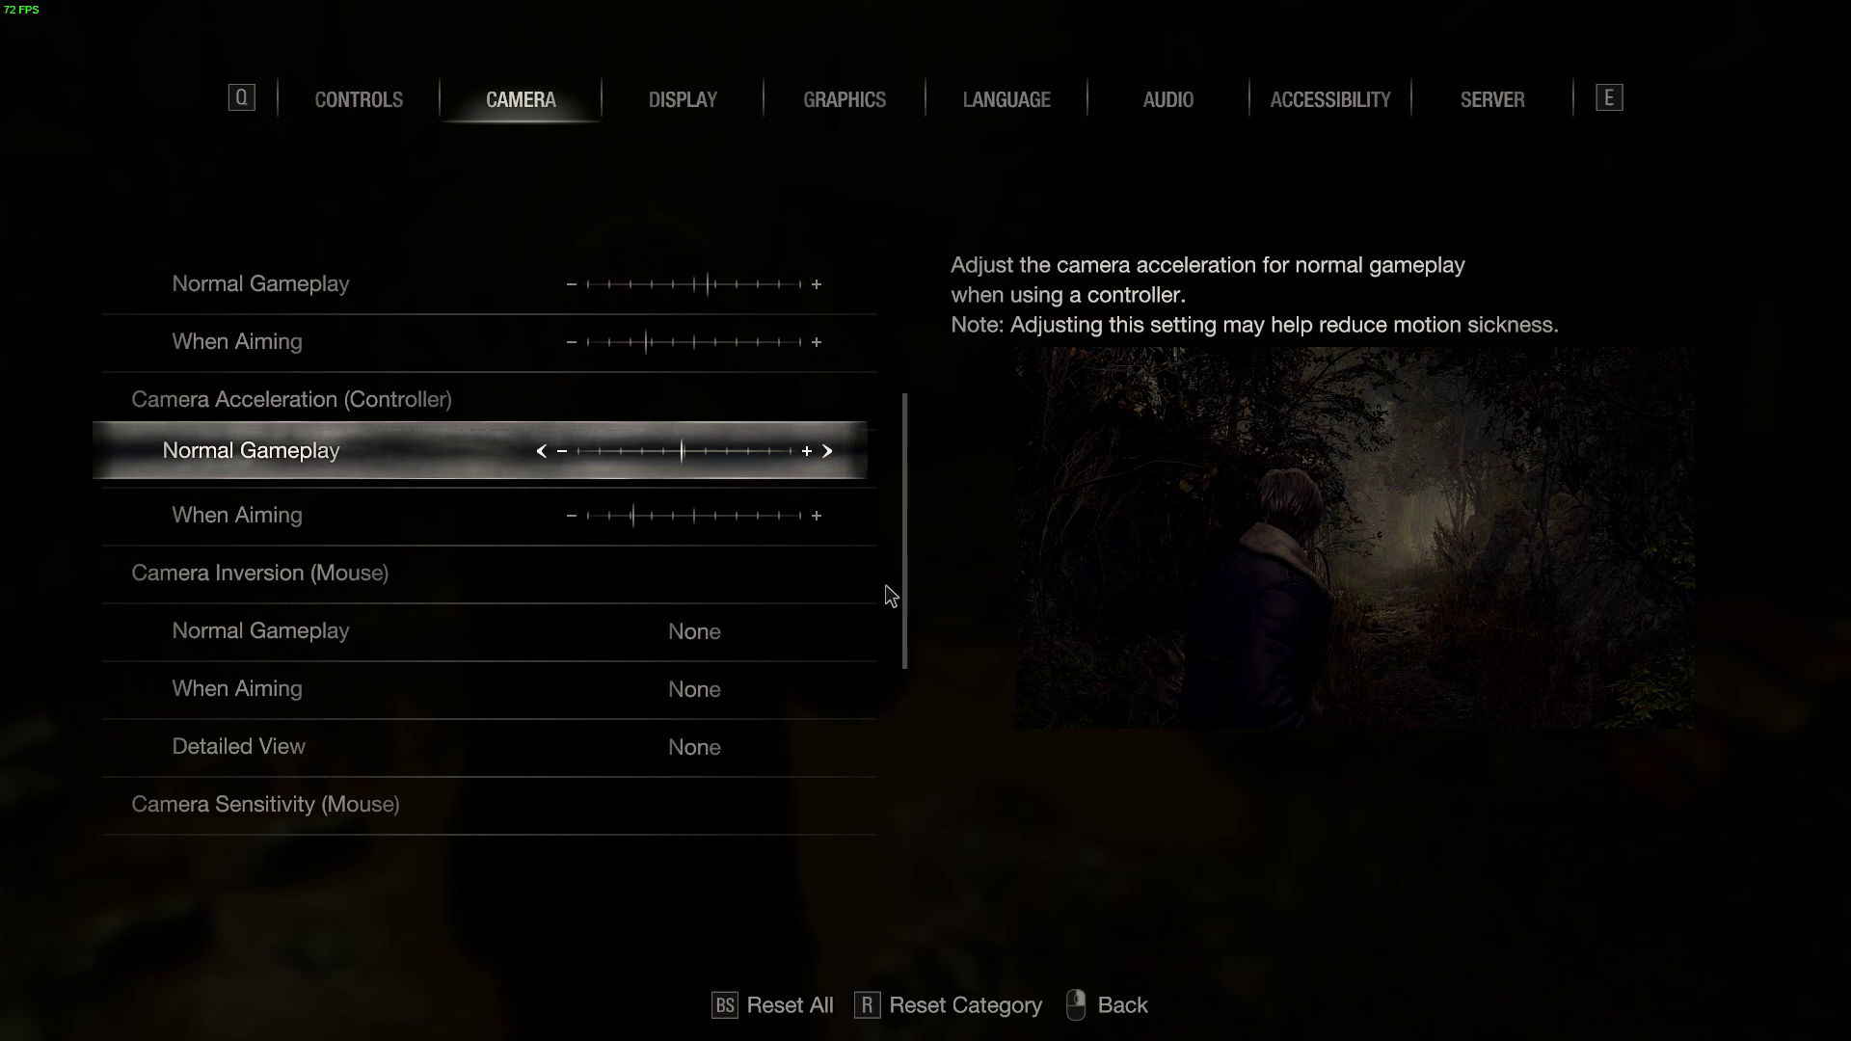
scroll(879, 617, down, 2)
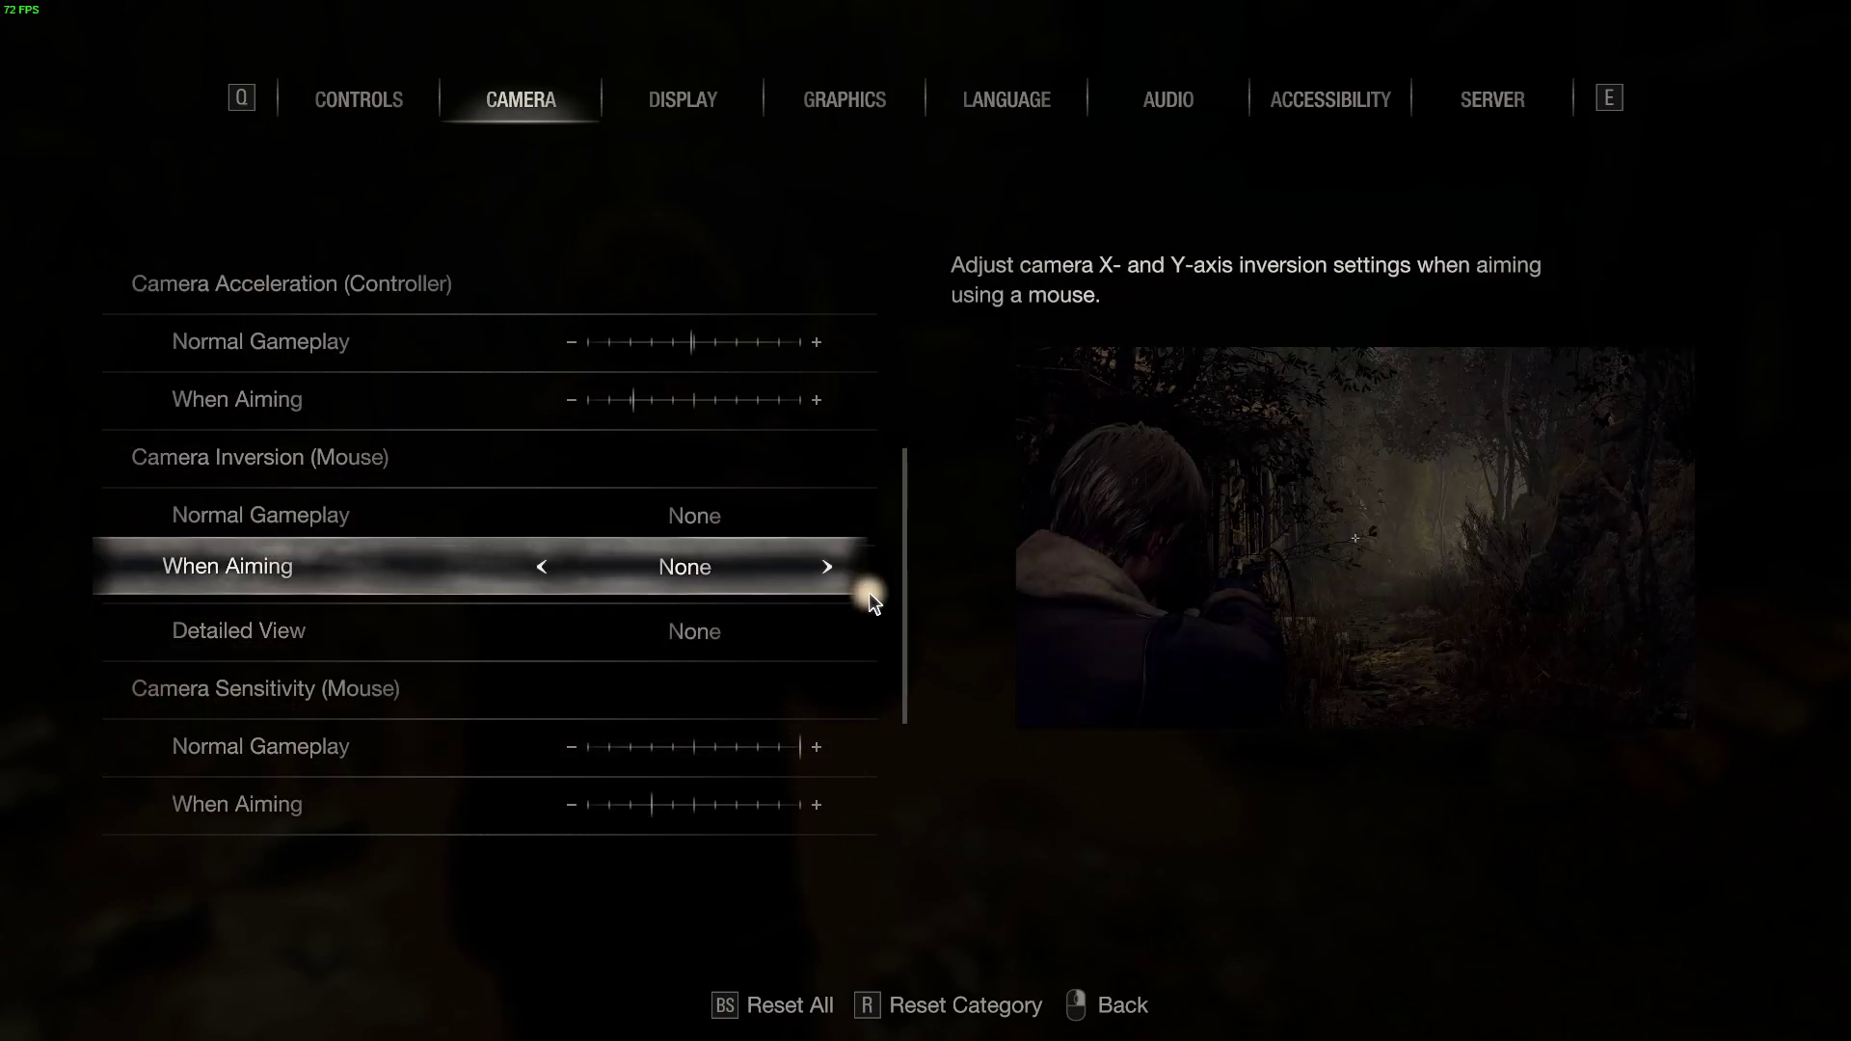
scroll(906, 576, down, 2)
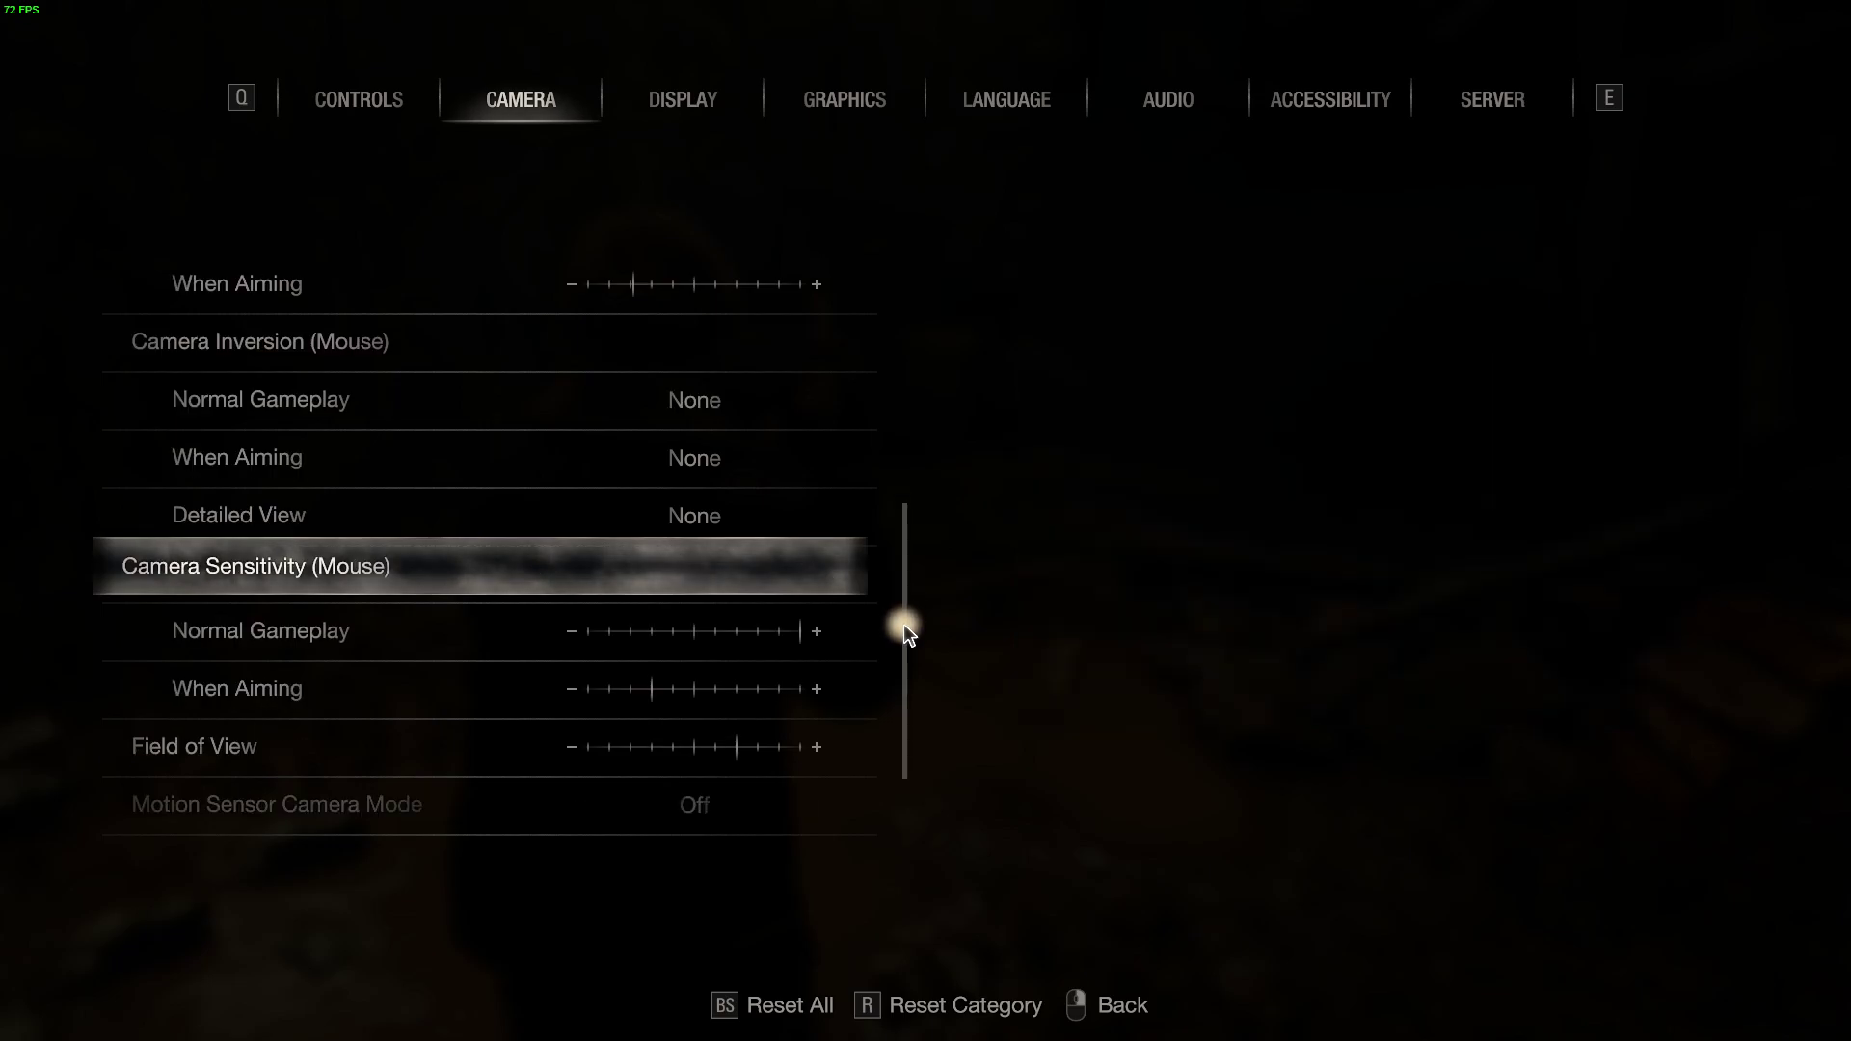
scroll(904, 626, up, 1)
scroll(902, 599, down, 2)
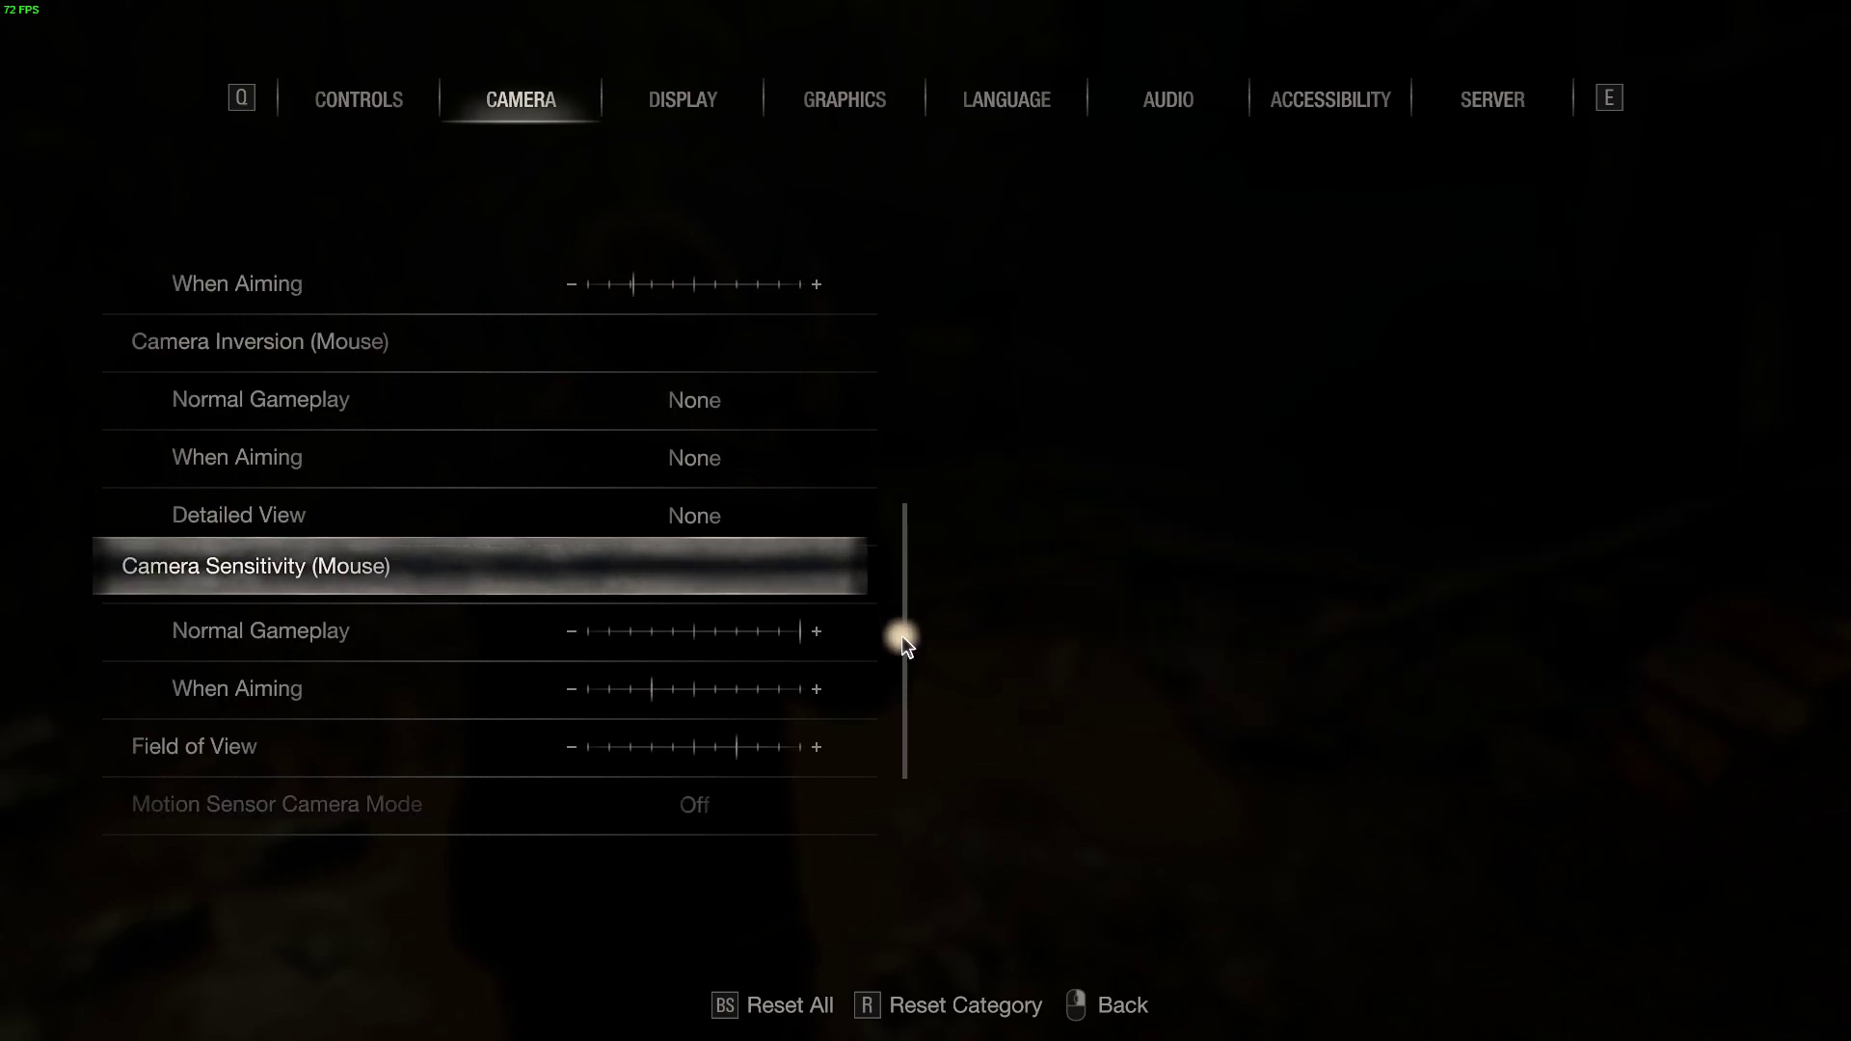
mouse_move(905, 671)
mouse_down()
mouse_move(893, 516)
mouse_move(881, 678)
mouse_up()
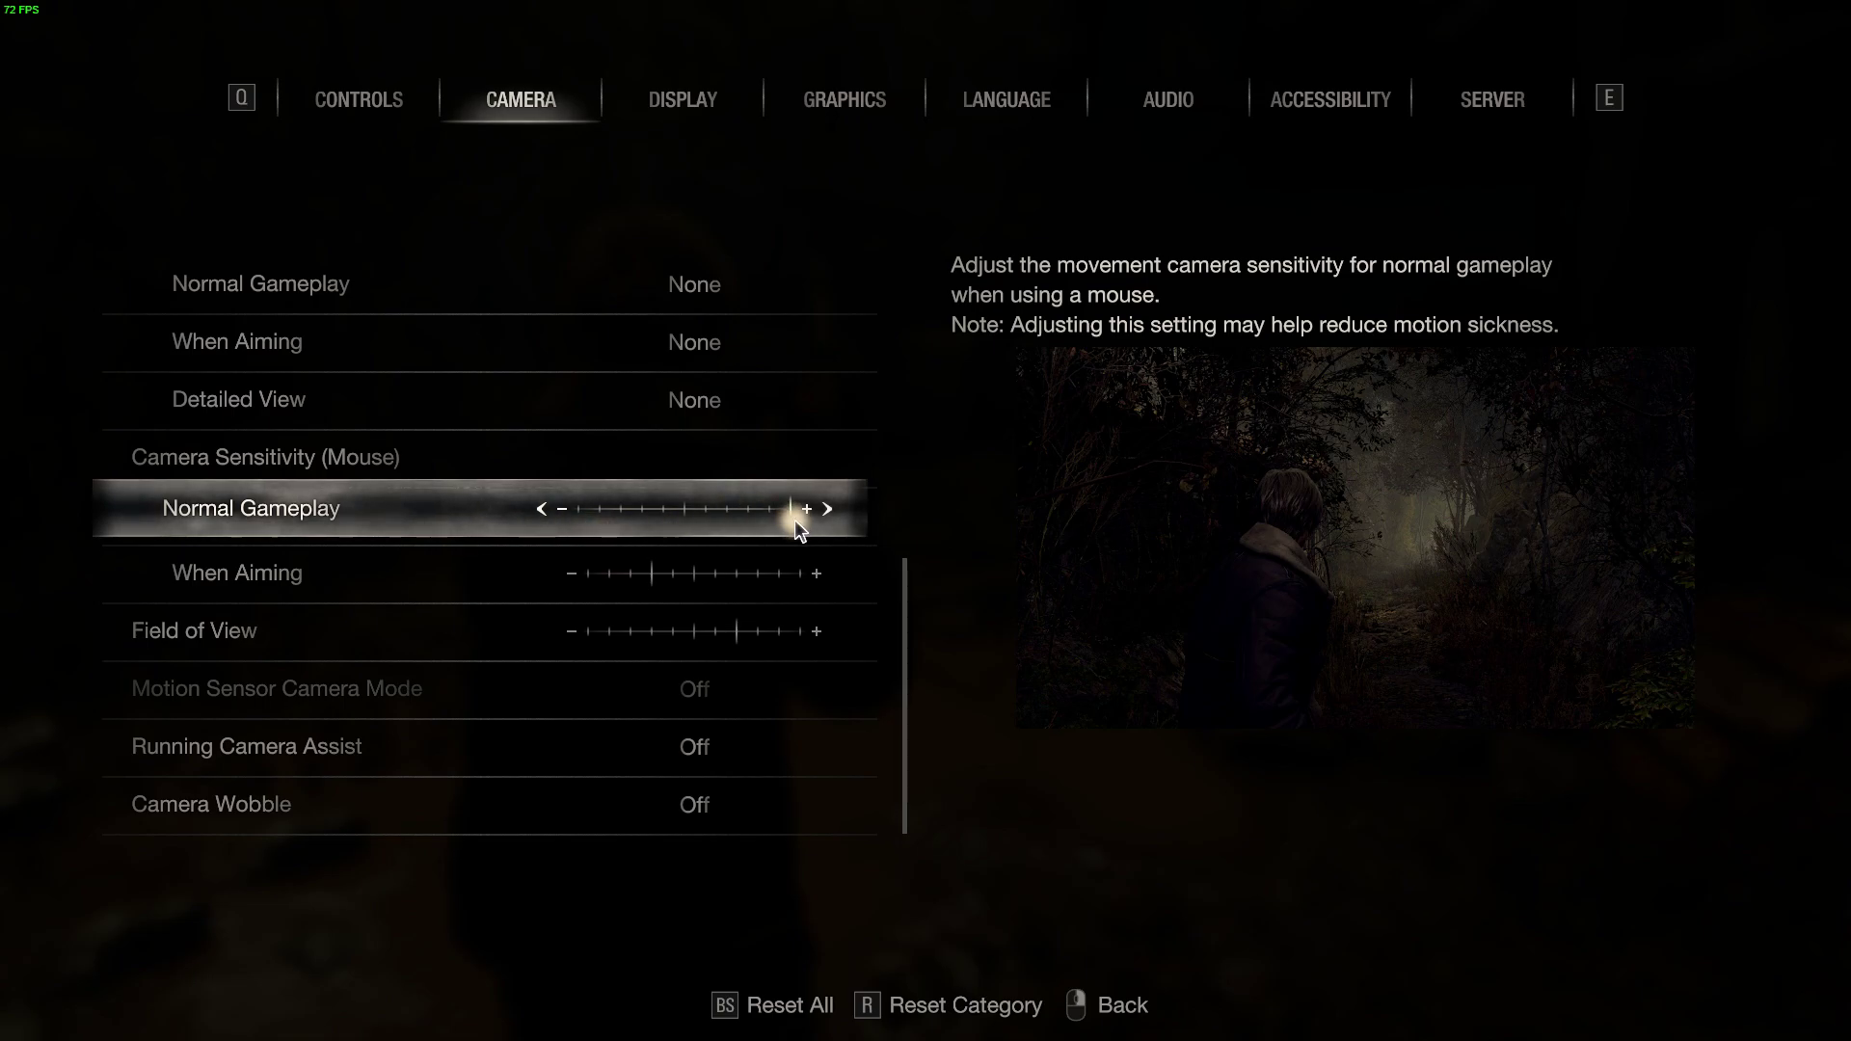
- Return to the game, move around near the cart and barrels, and aim the pistol to check camera movement
right_click(1019, 483)
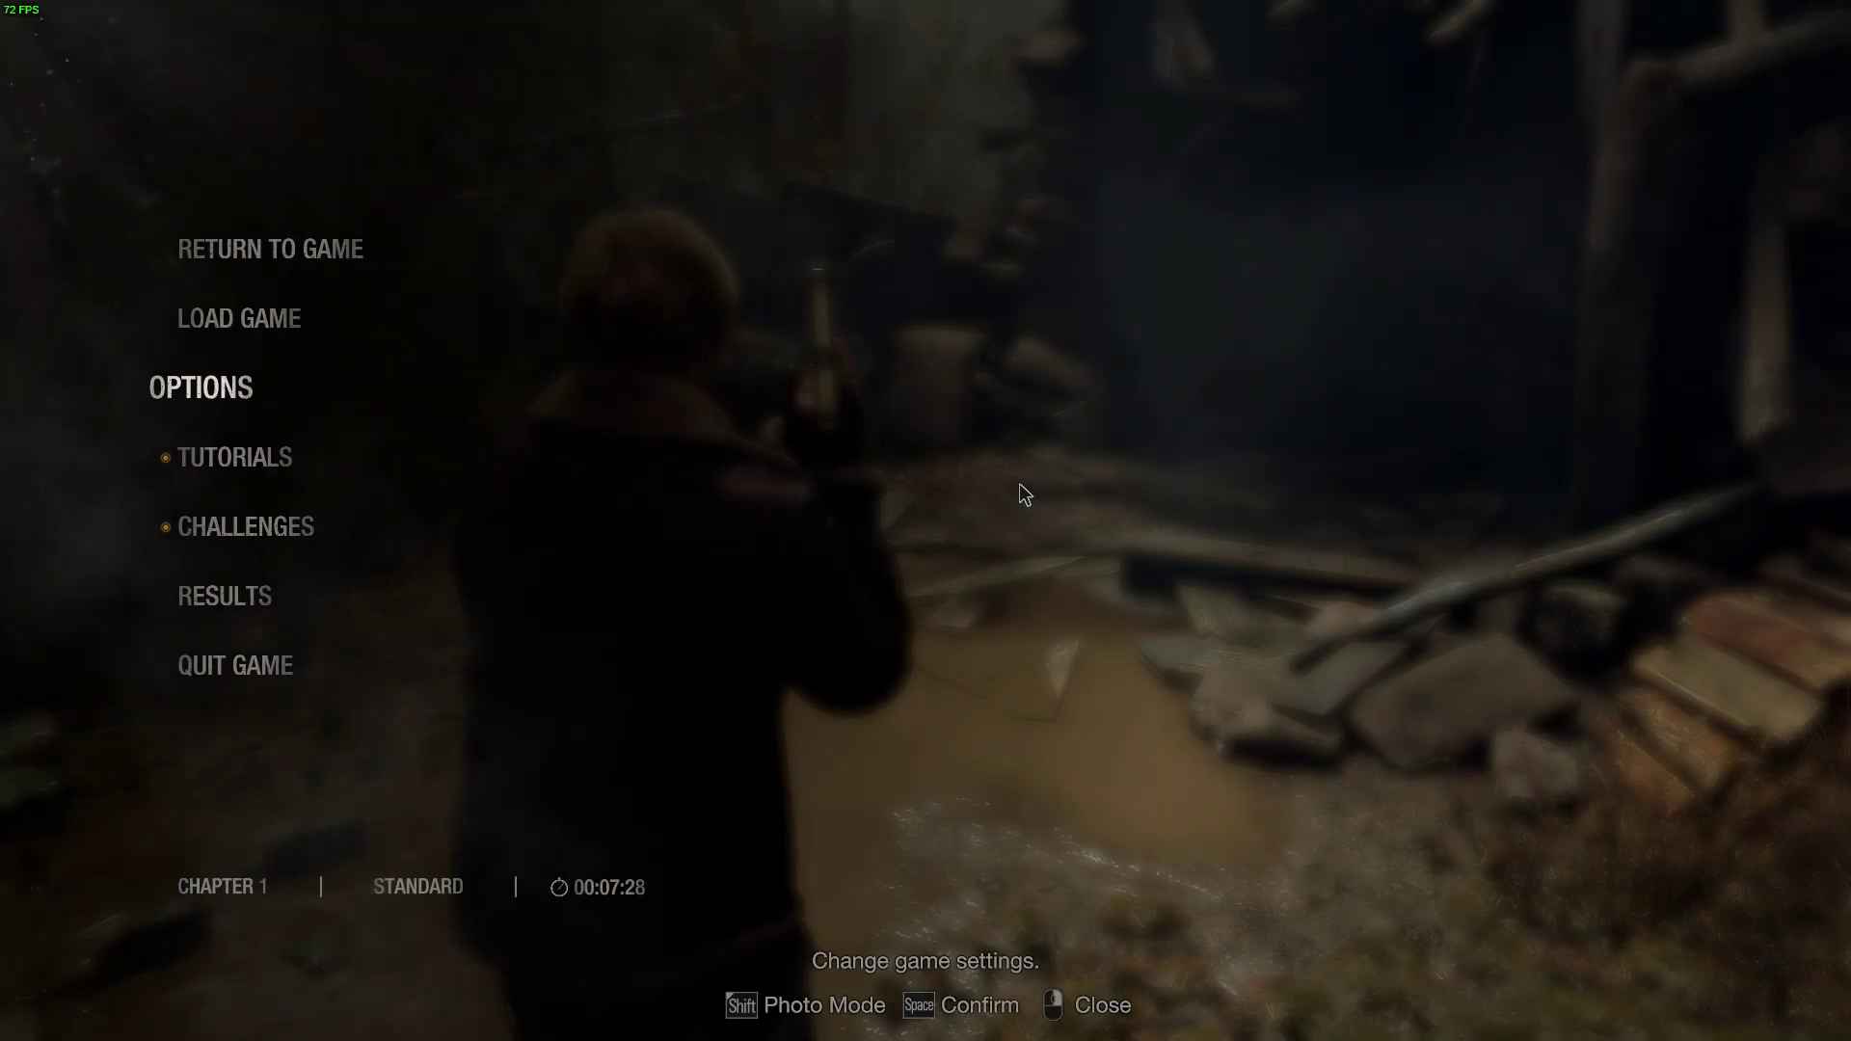
right_click(1020, 483)
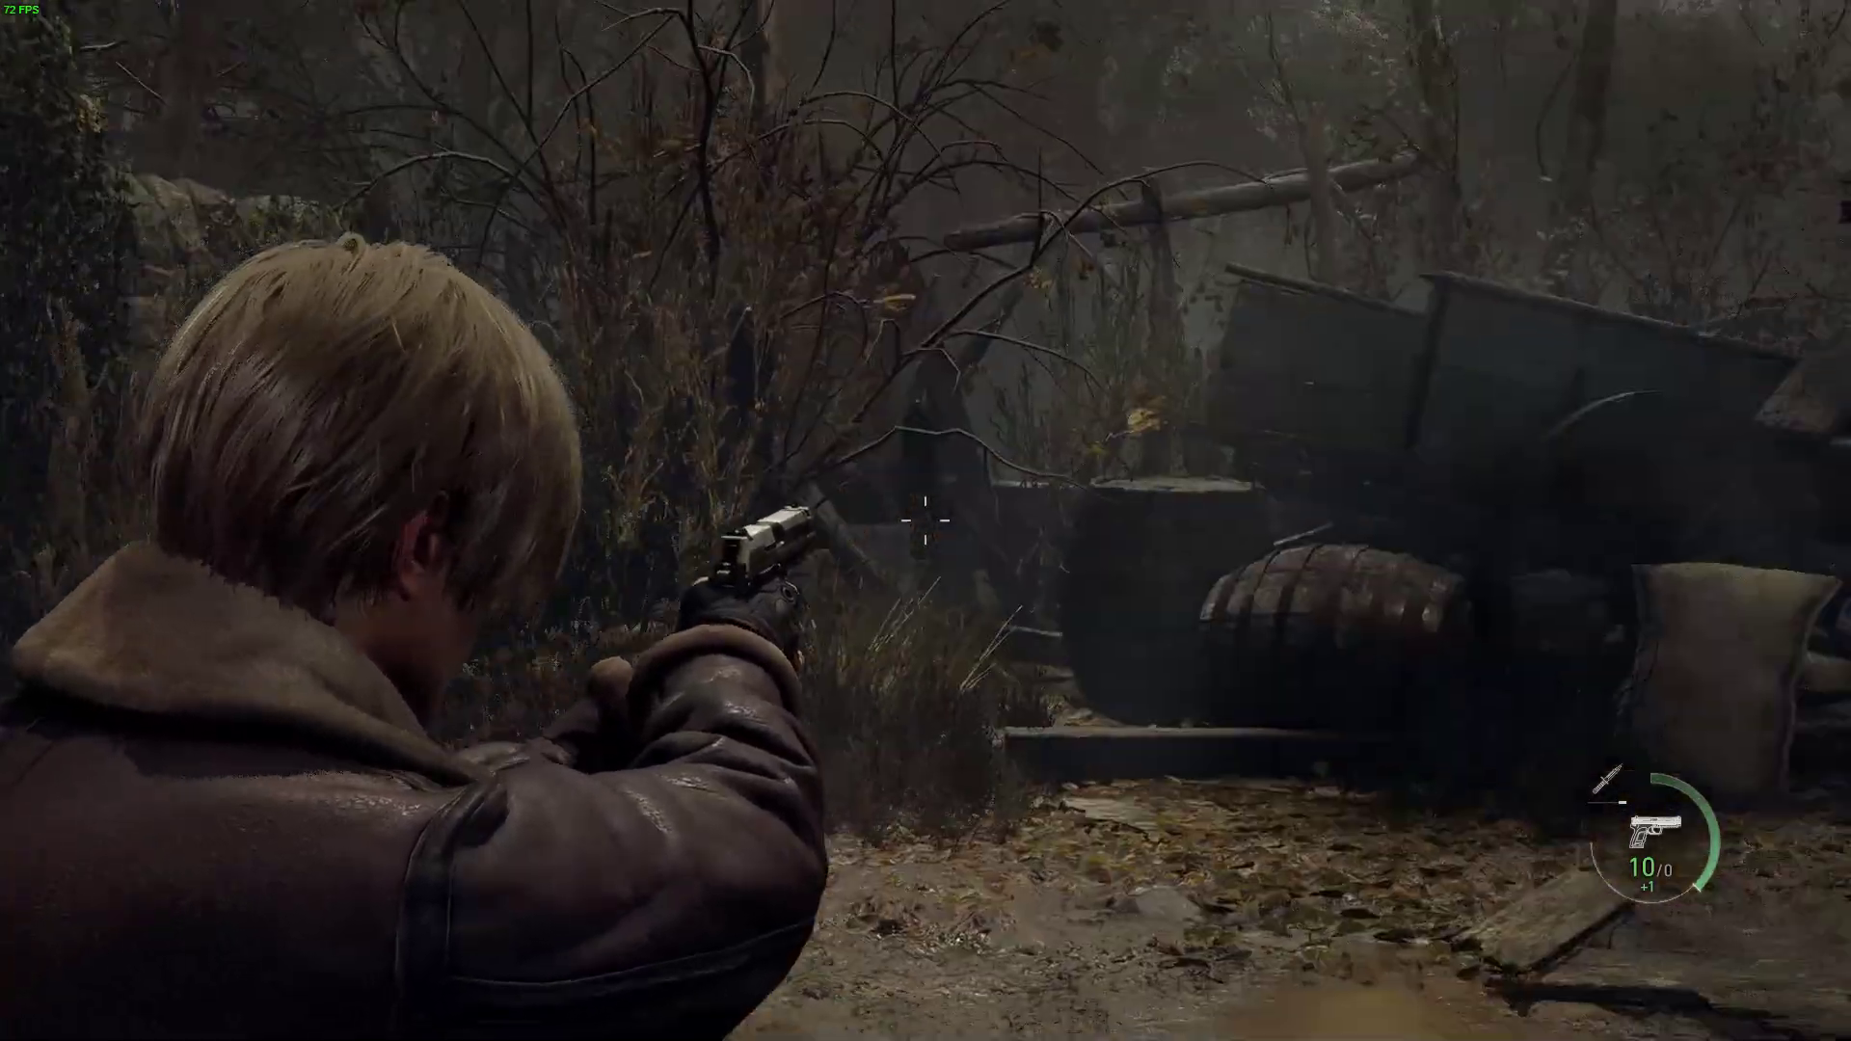
key(w)
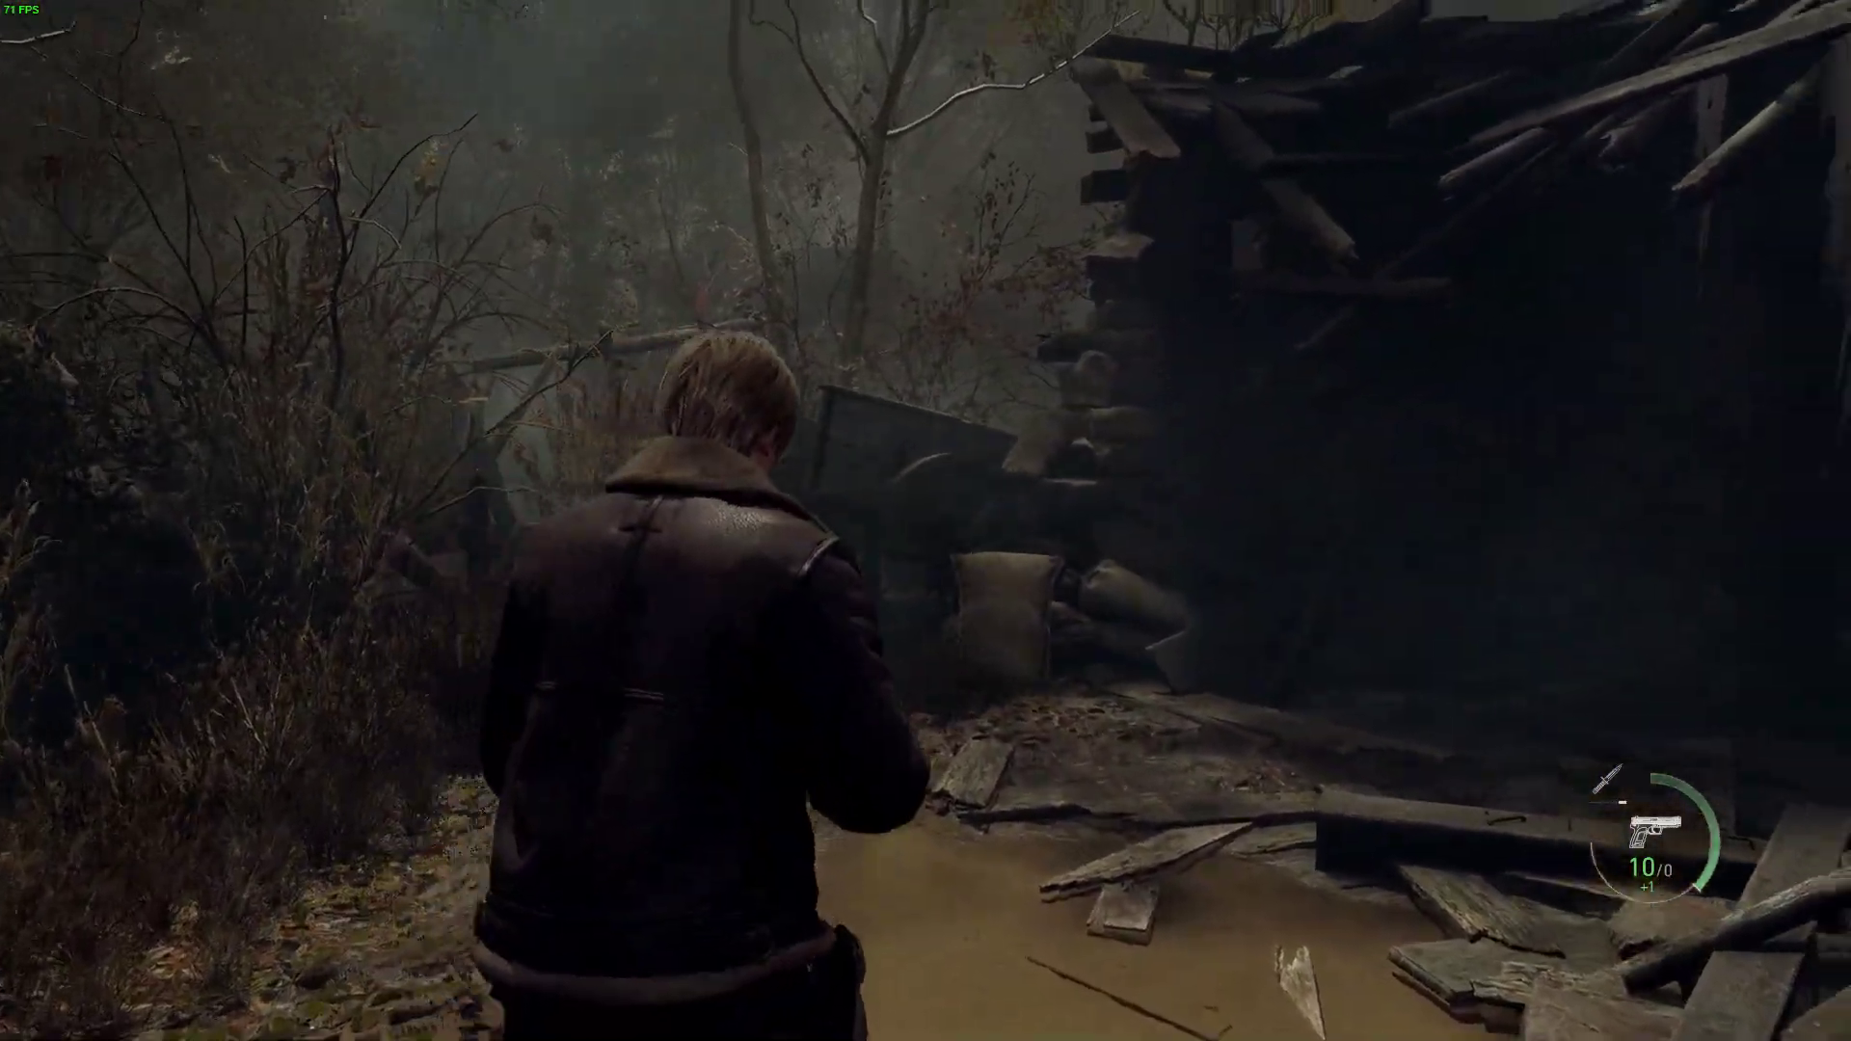
key(w)
right_click(925, 520)
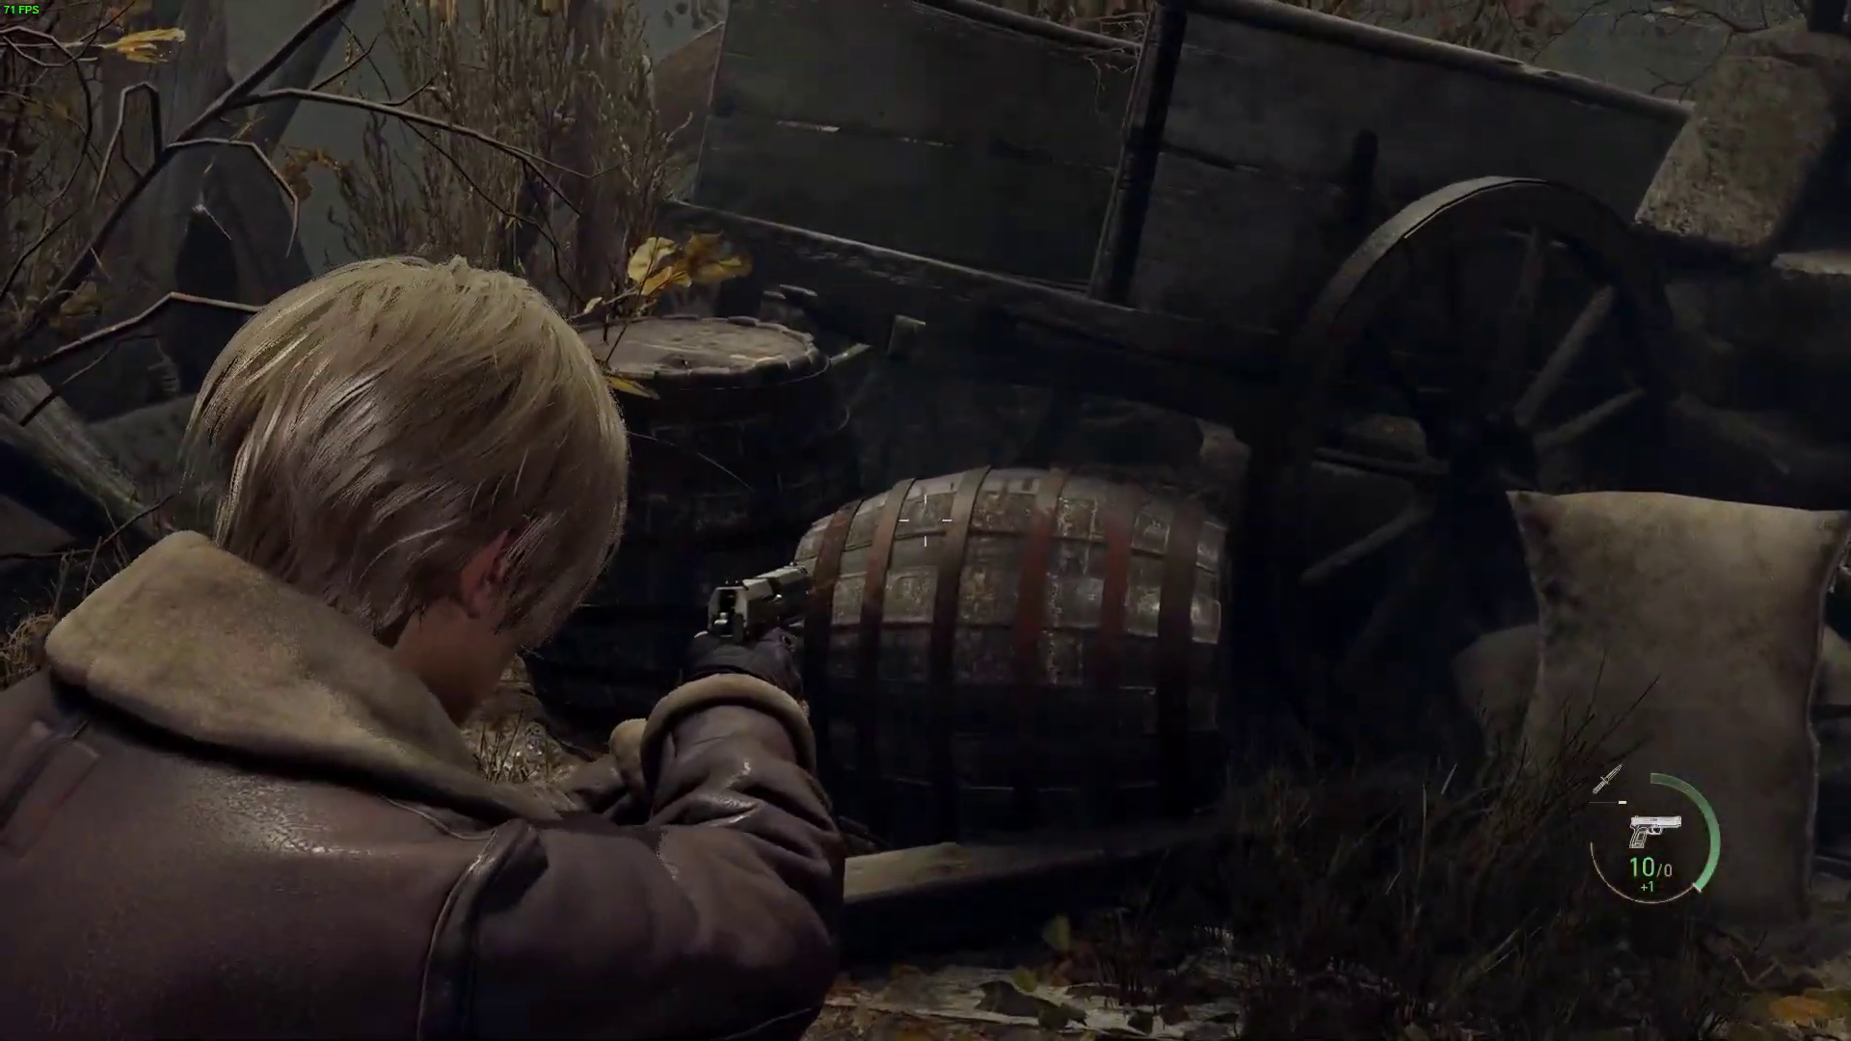
key(s)
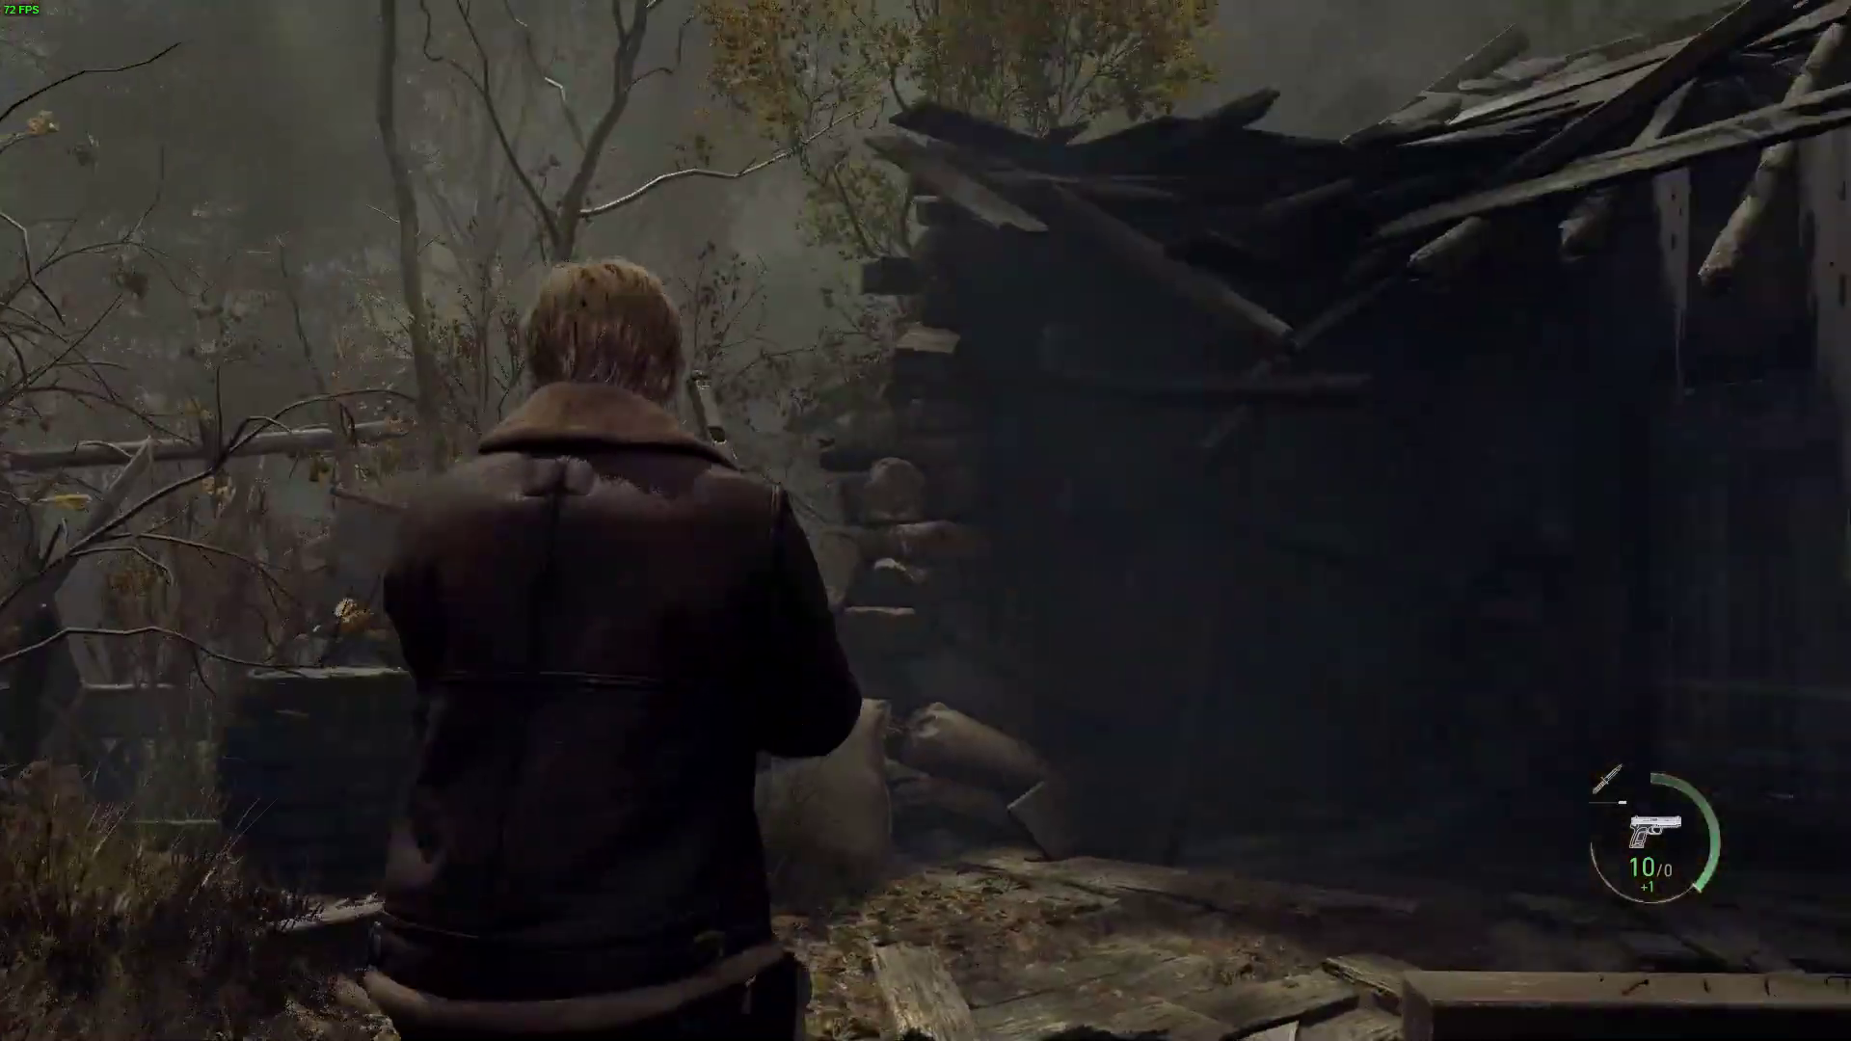
right_click(925, 521)
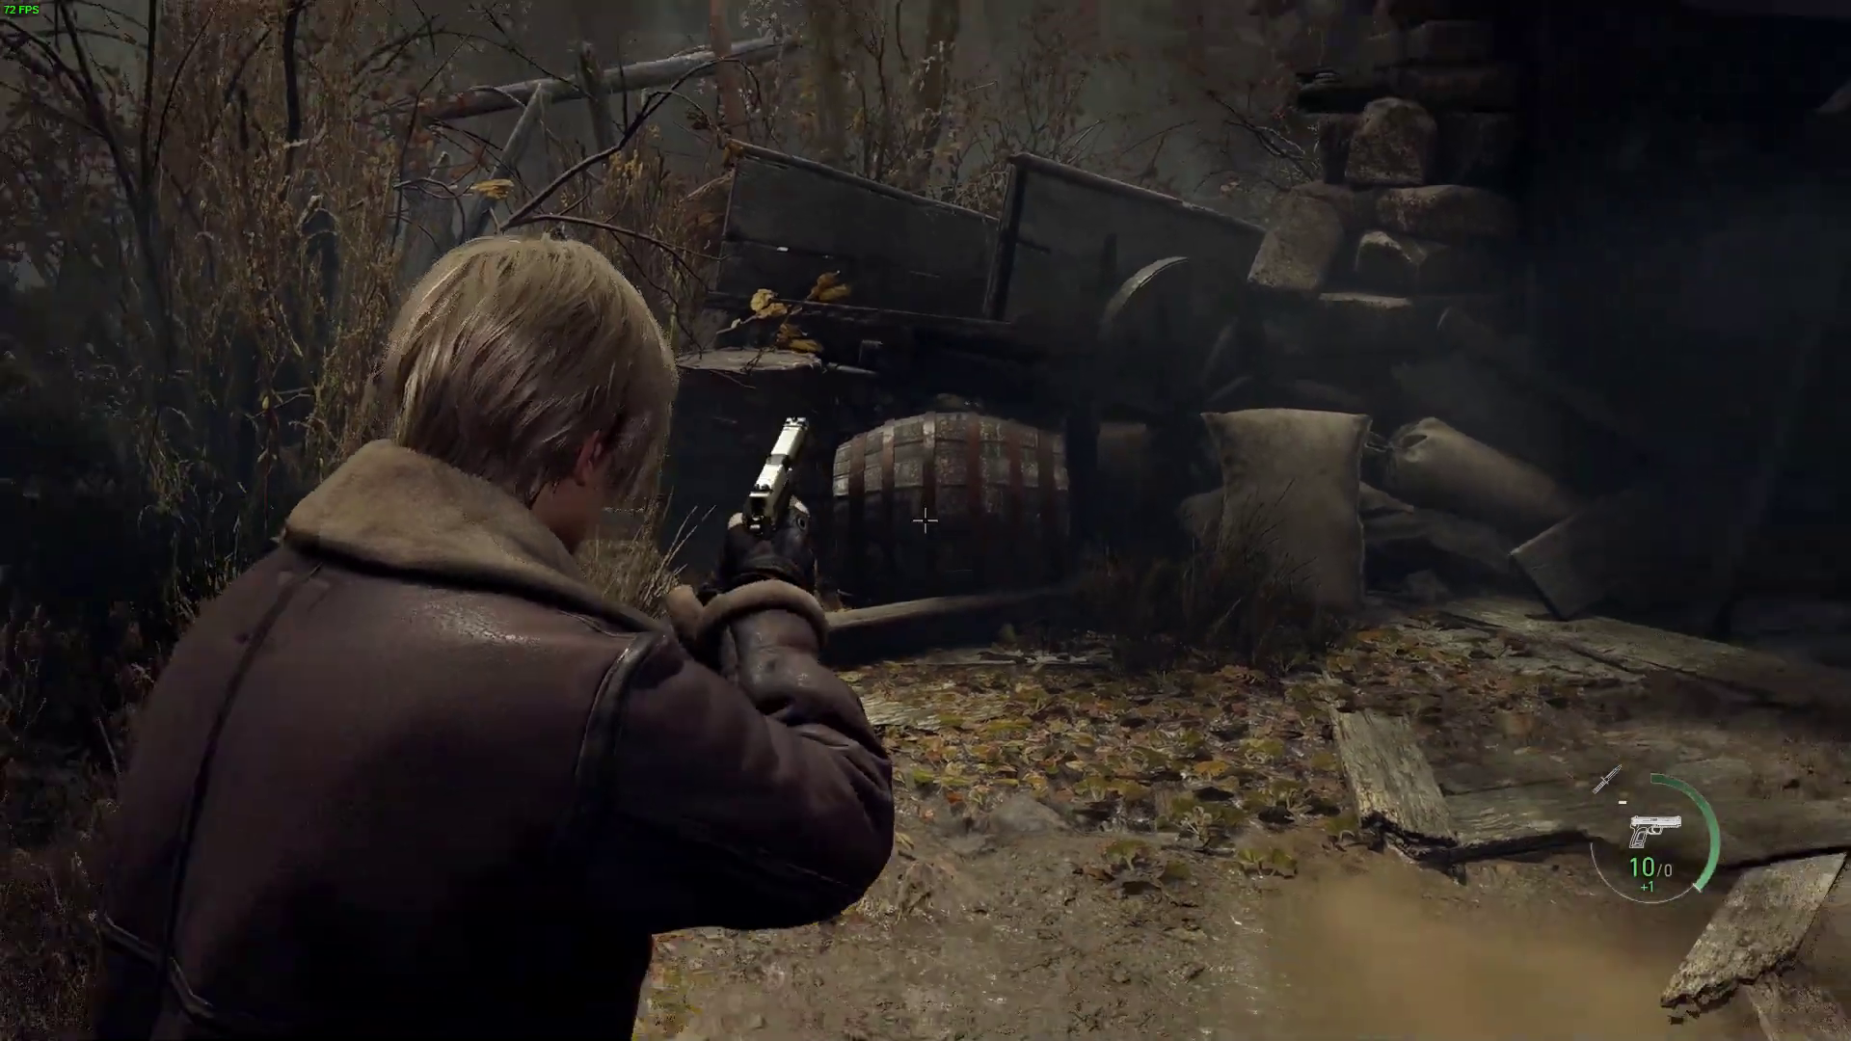
- Pause the game and recheck the mouse sensitivity and Field of View settings in the Camera options
key(Escape)
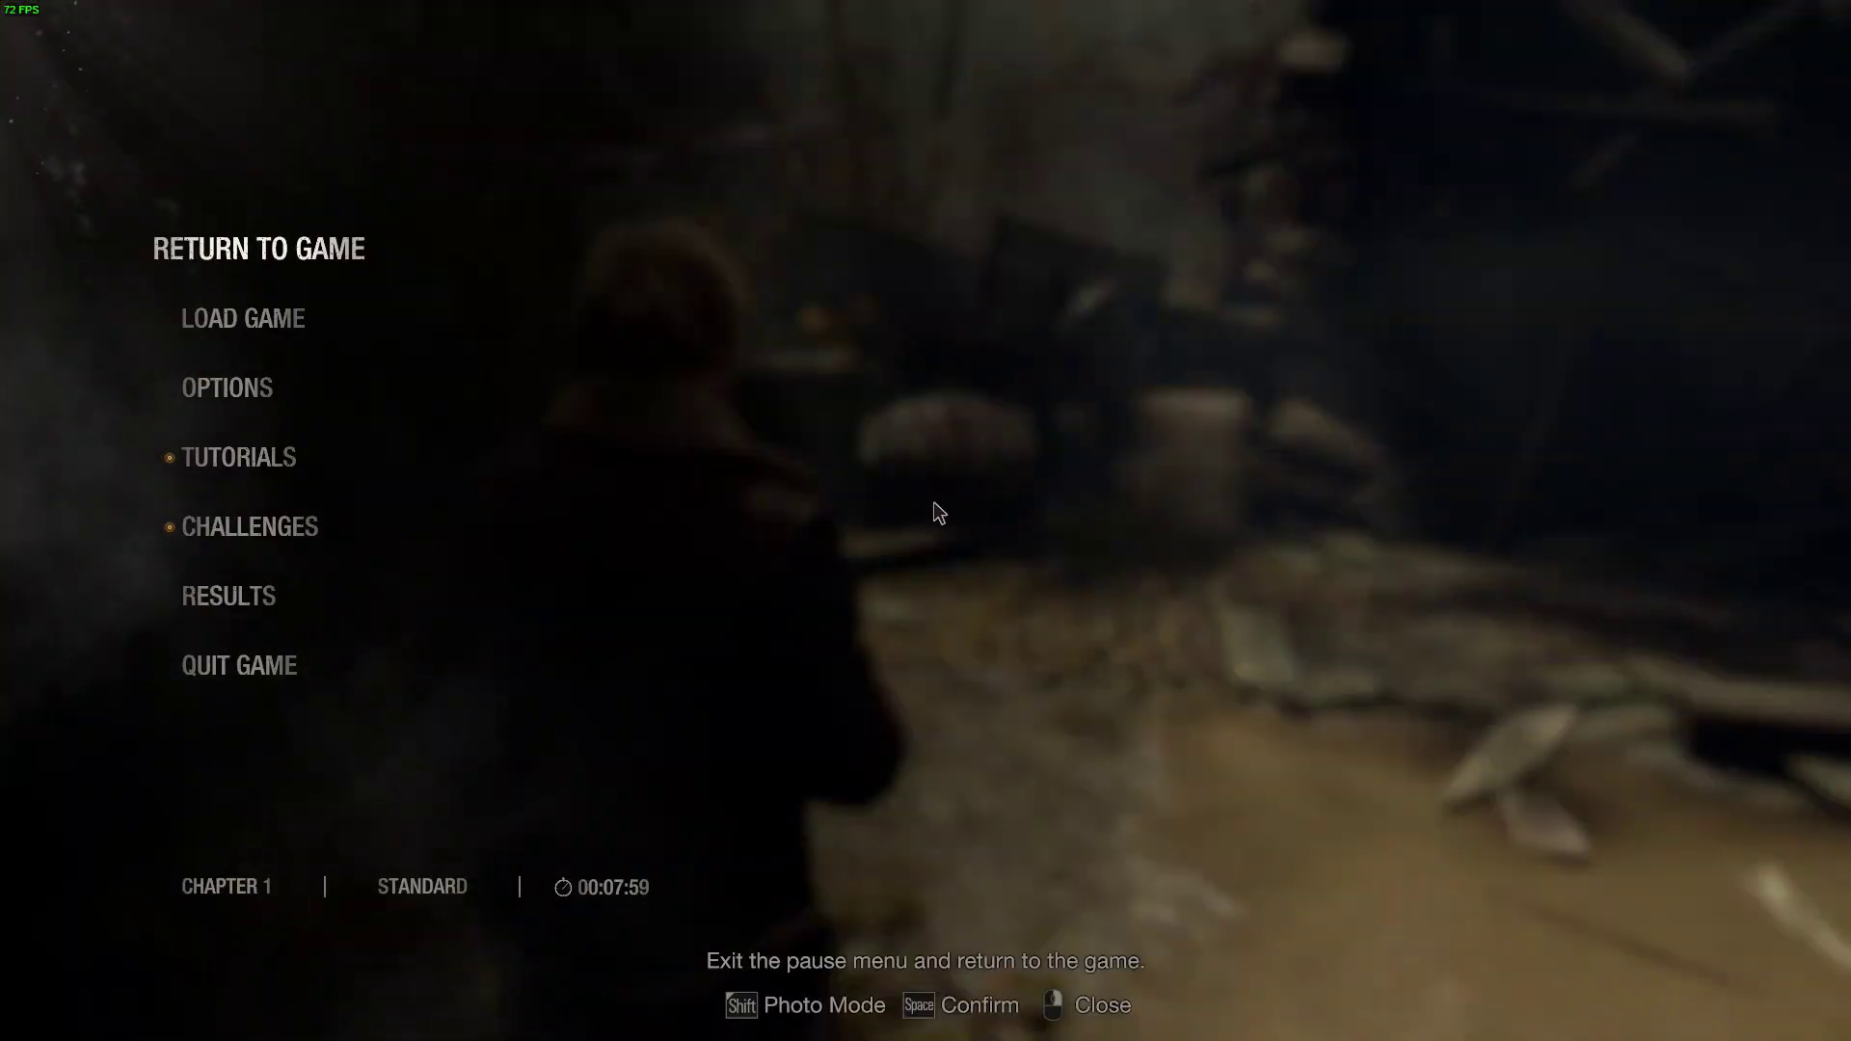
click(245, 389)
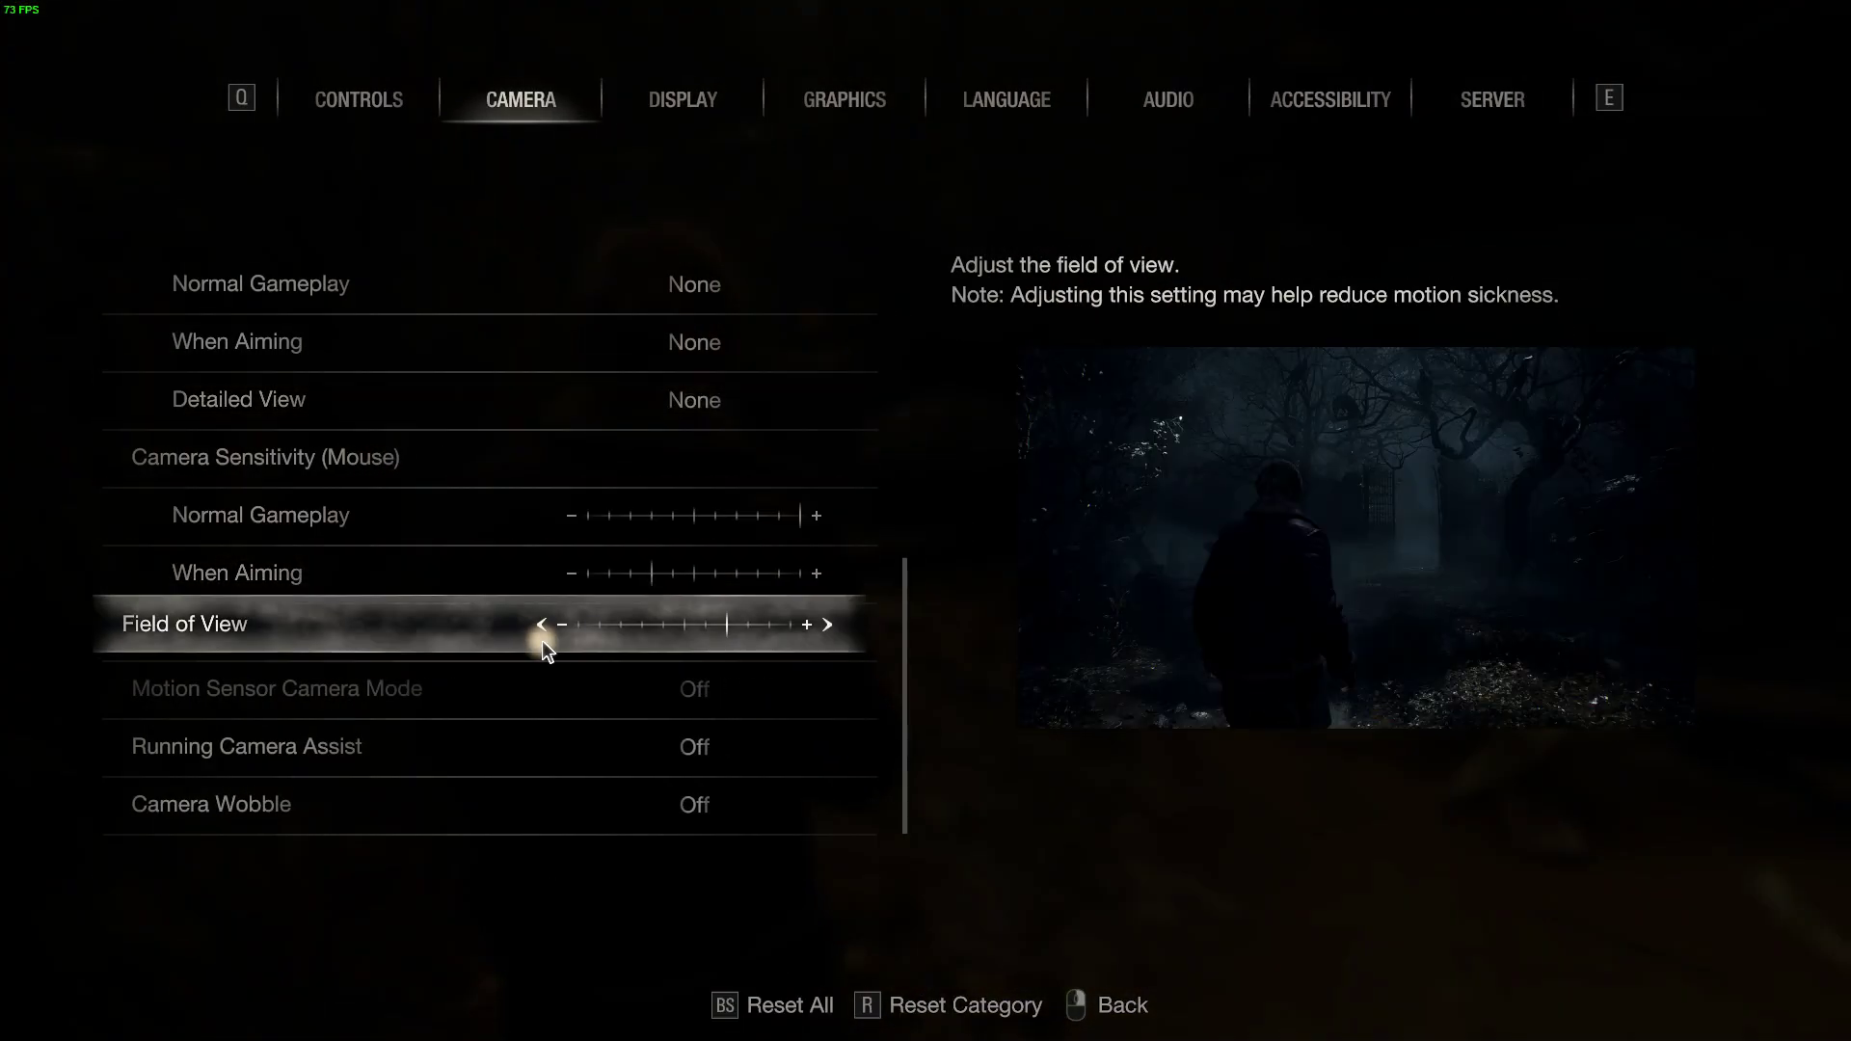
scroll(665, 625, down, 3)
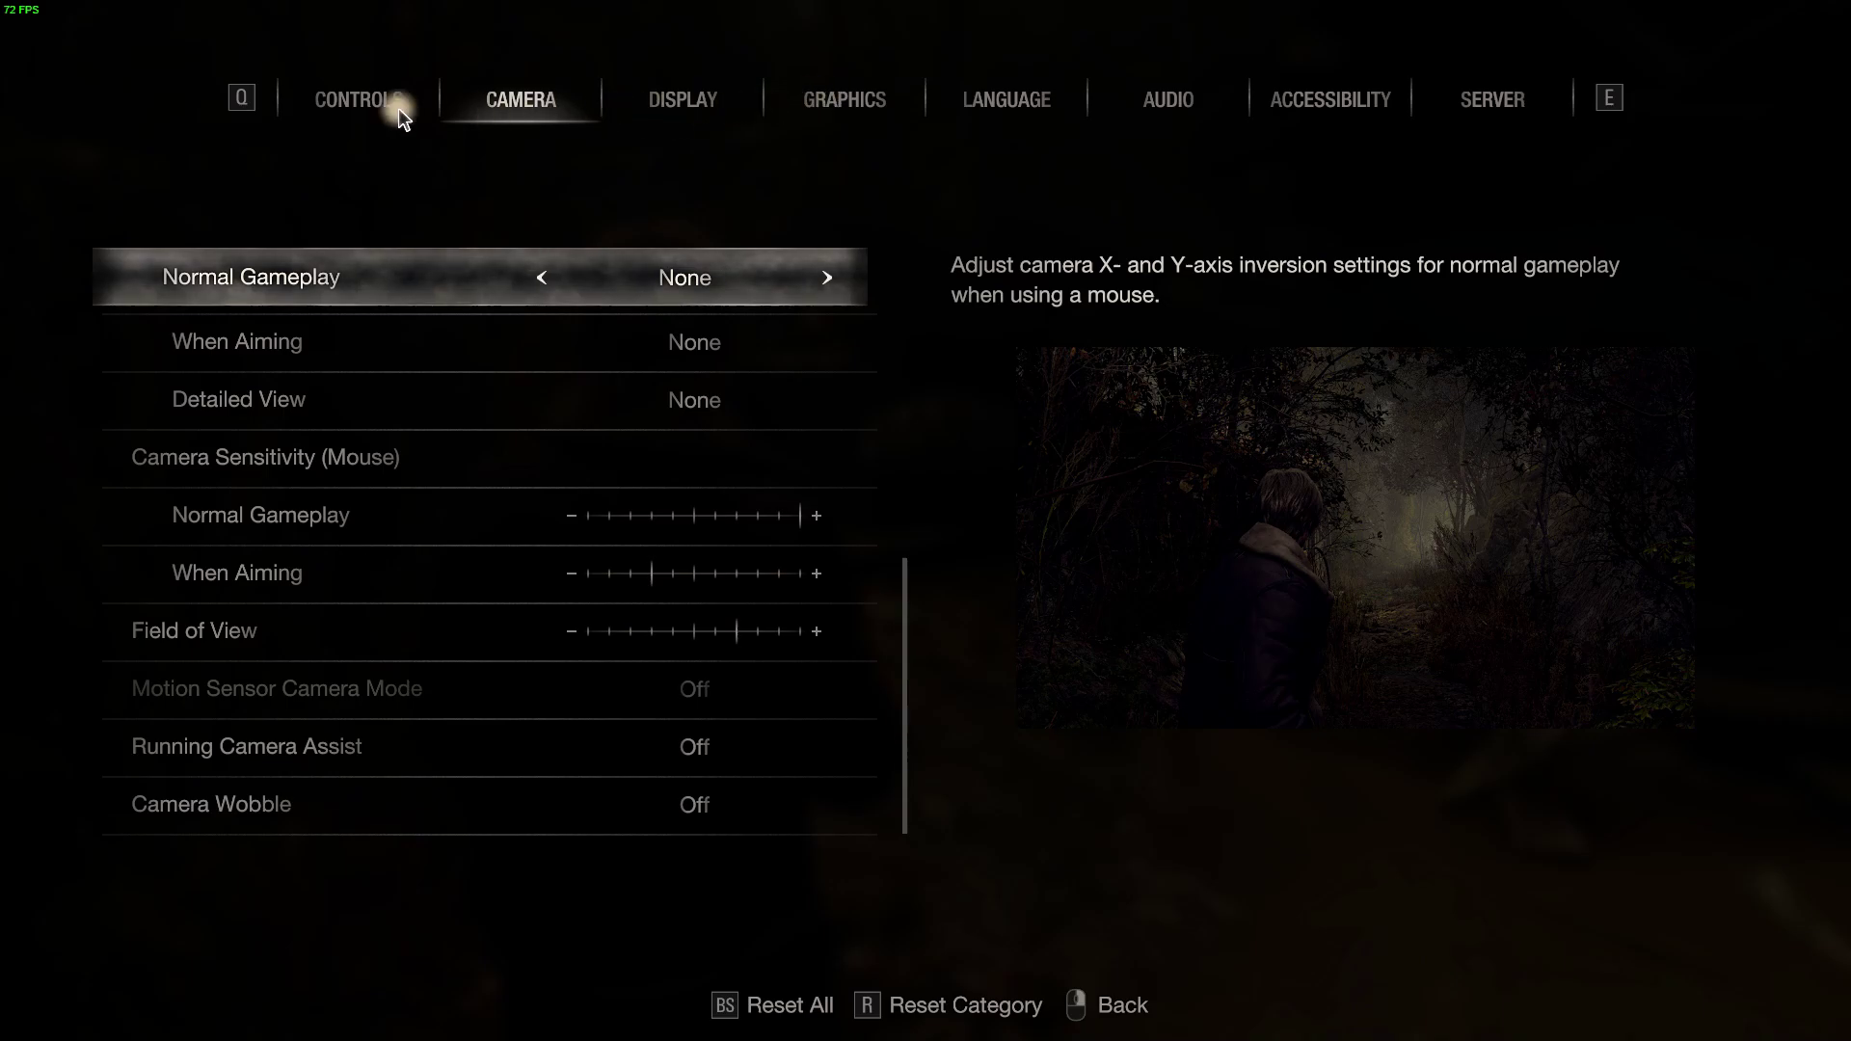
- Review the Controls options from Control Settings through Aim Assist Type, Reticle Deceleration and Mouse Scroll Wheel Inversion
click(357, 102)
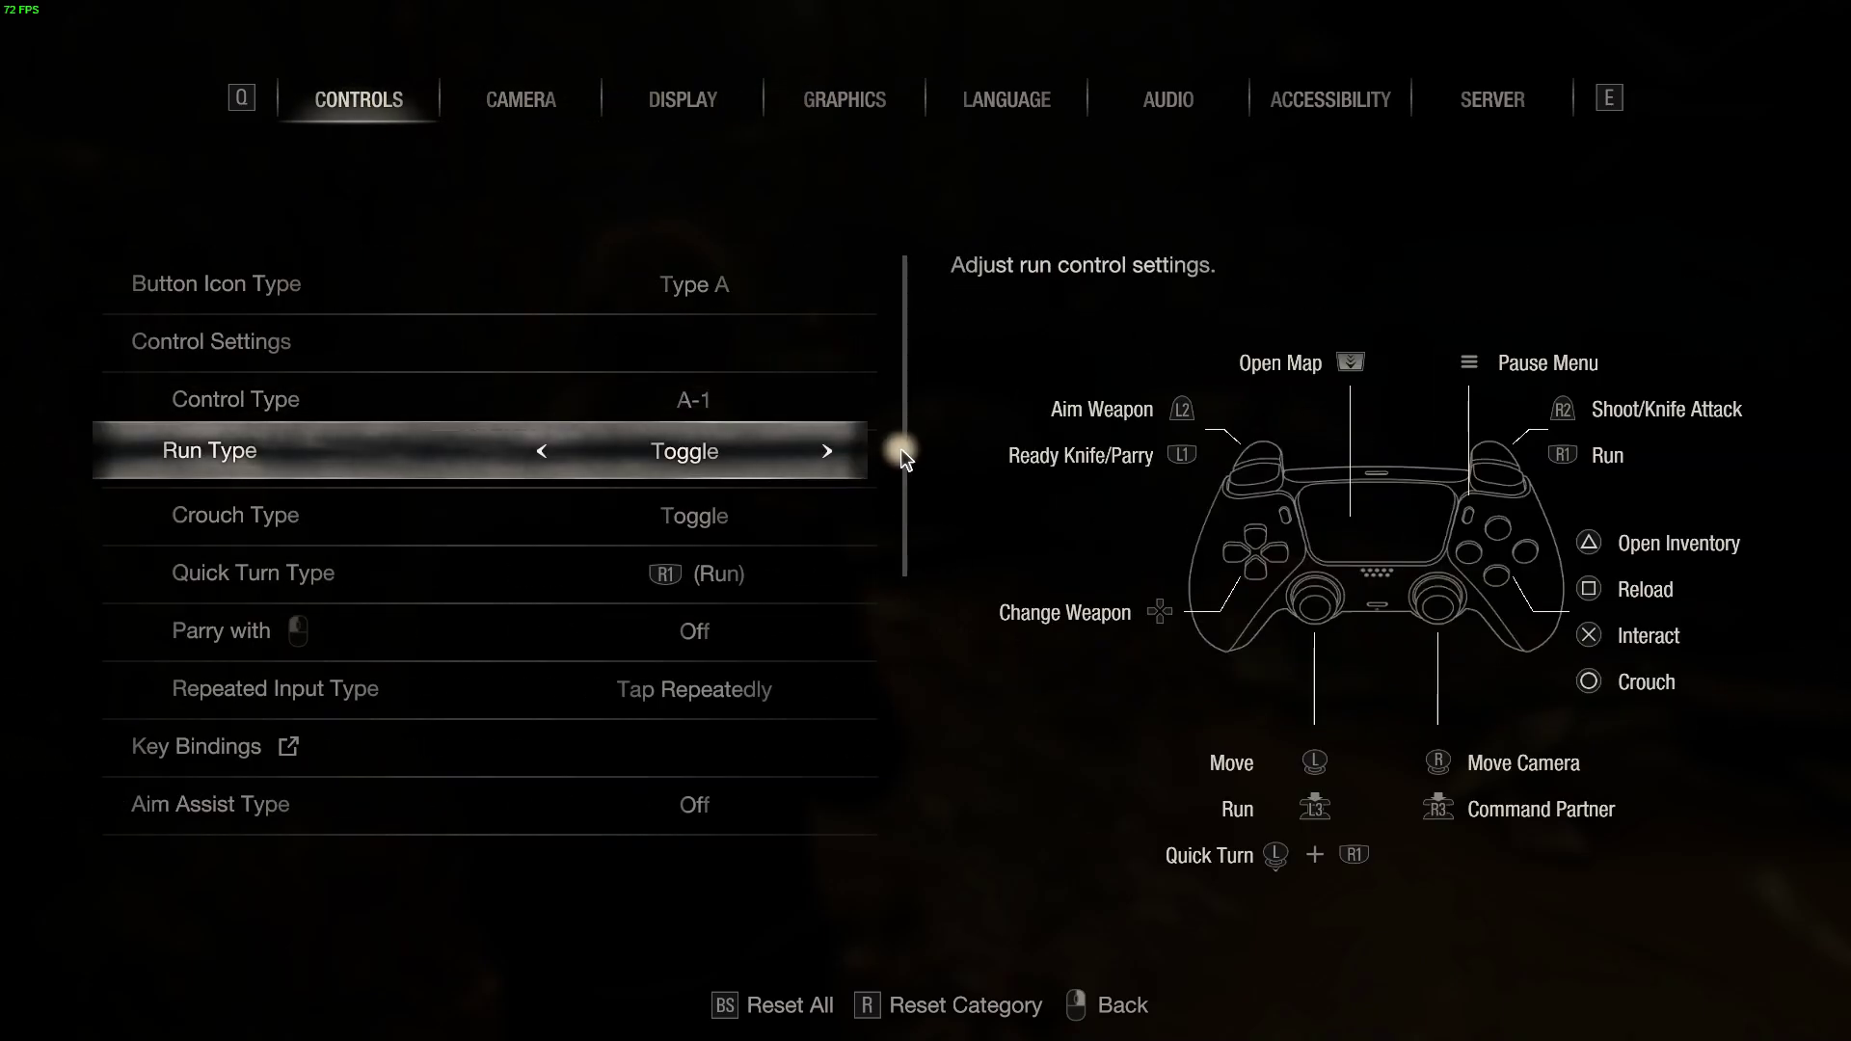
drag(900, 448, 898, 650)
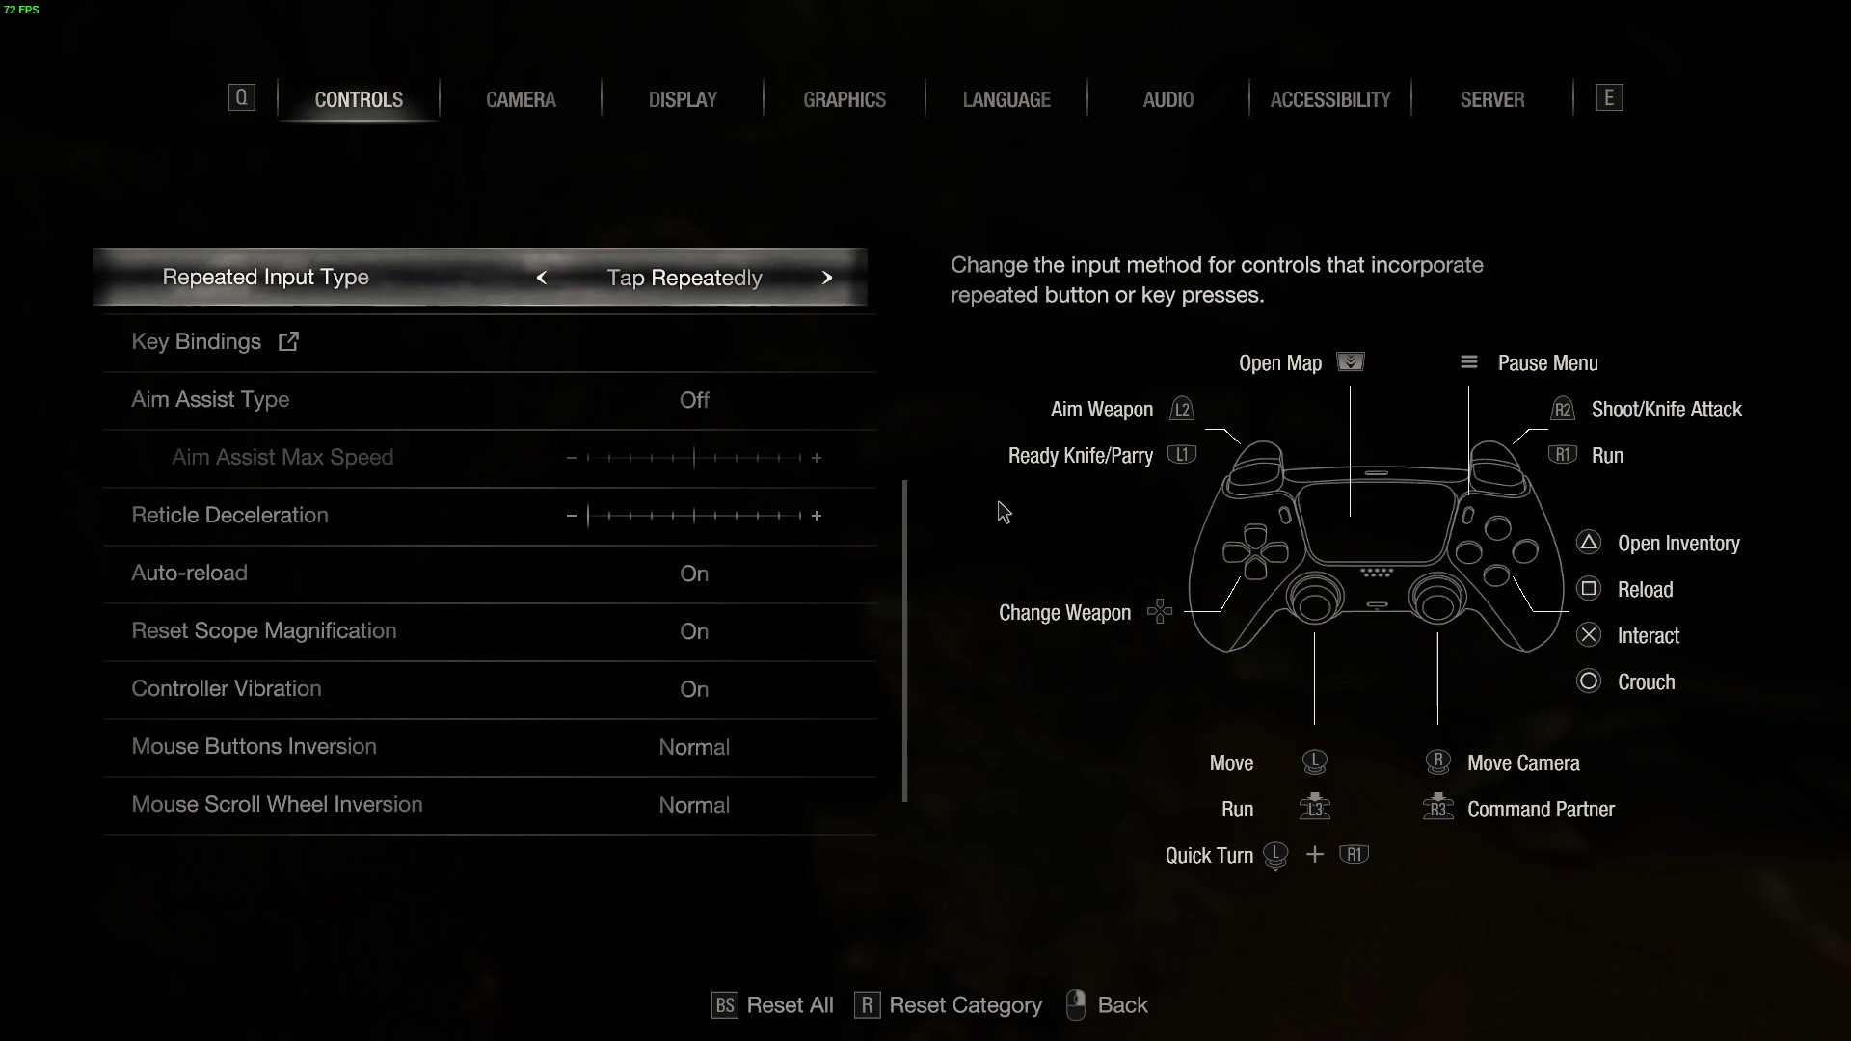
right_click(1004, 420)
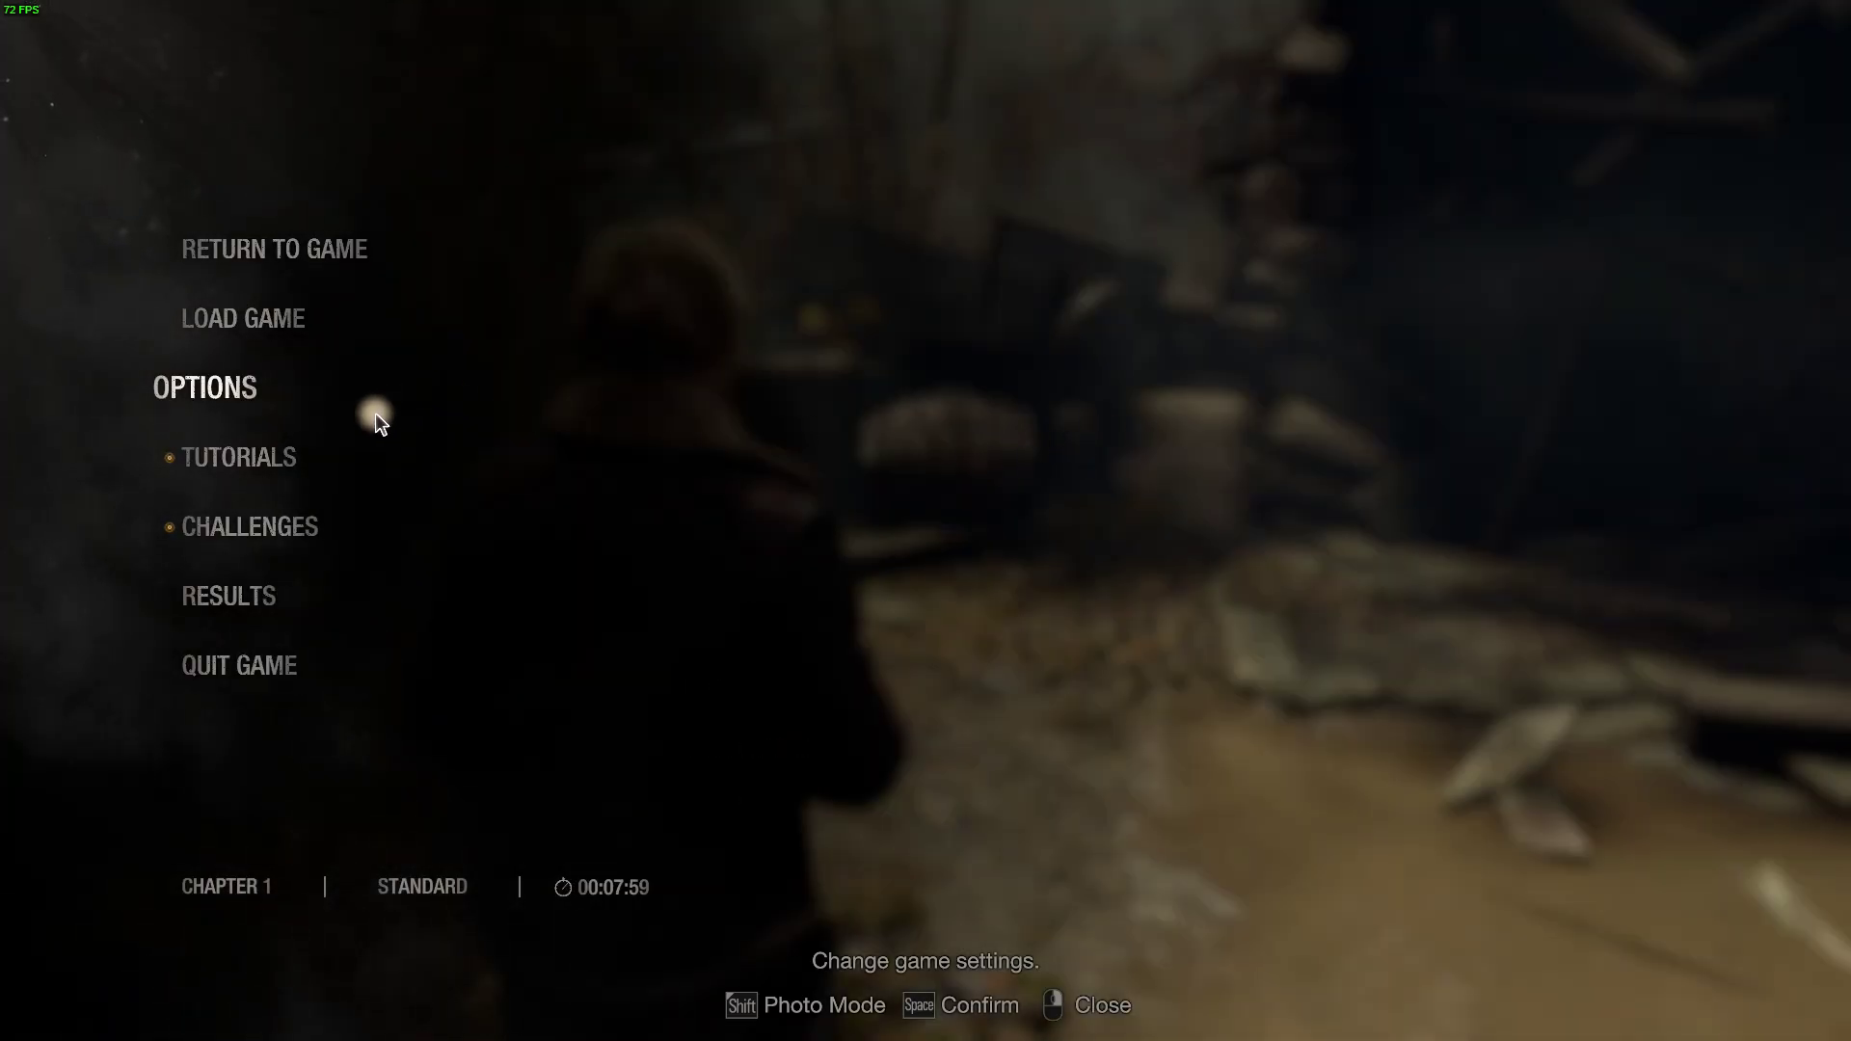
- Reopen the Camera options to check the mouse sensitivity for normal gameplay, and return to the game to test camera movement
click(223, 385)
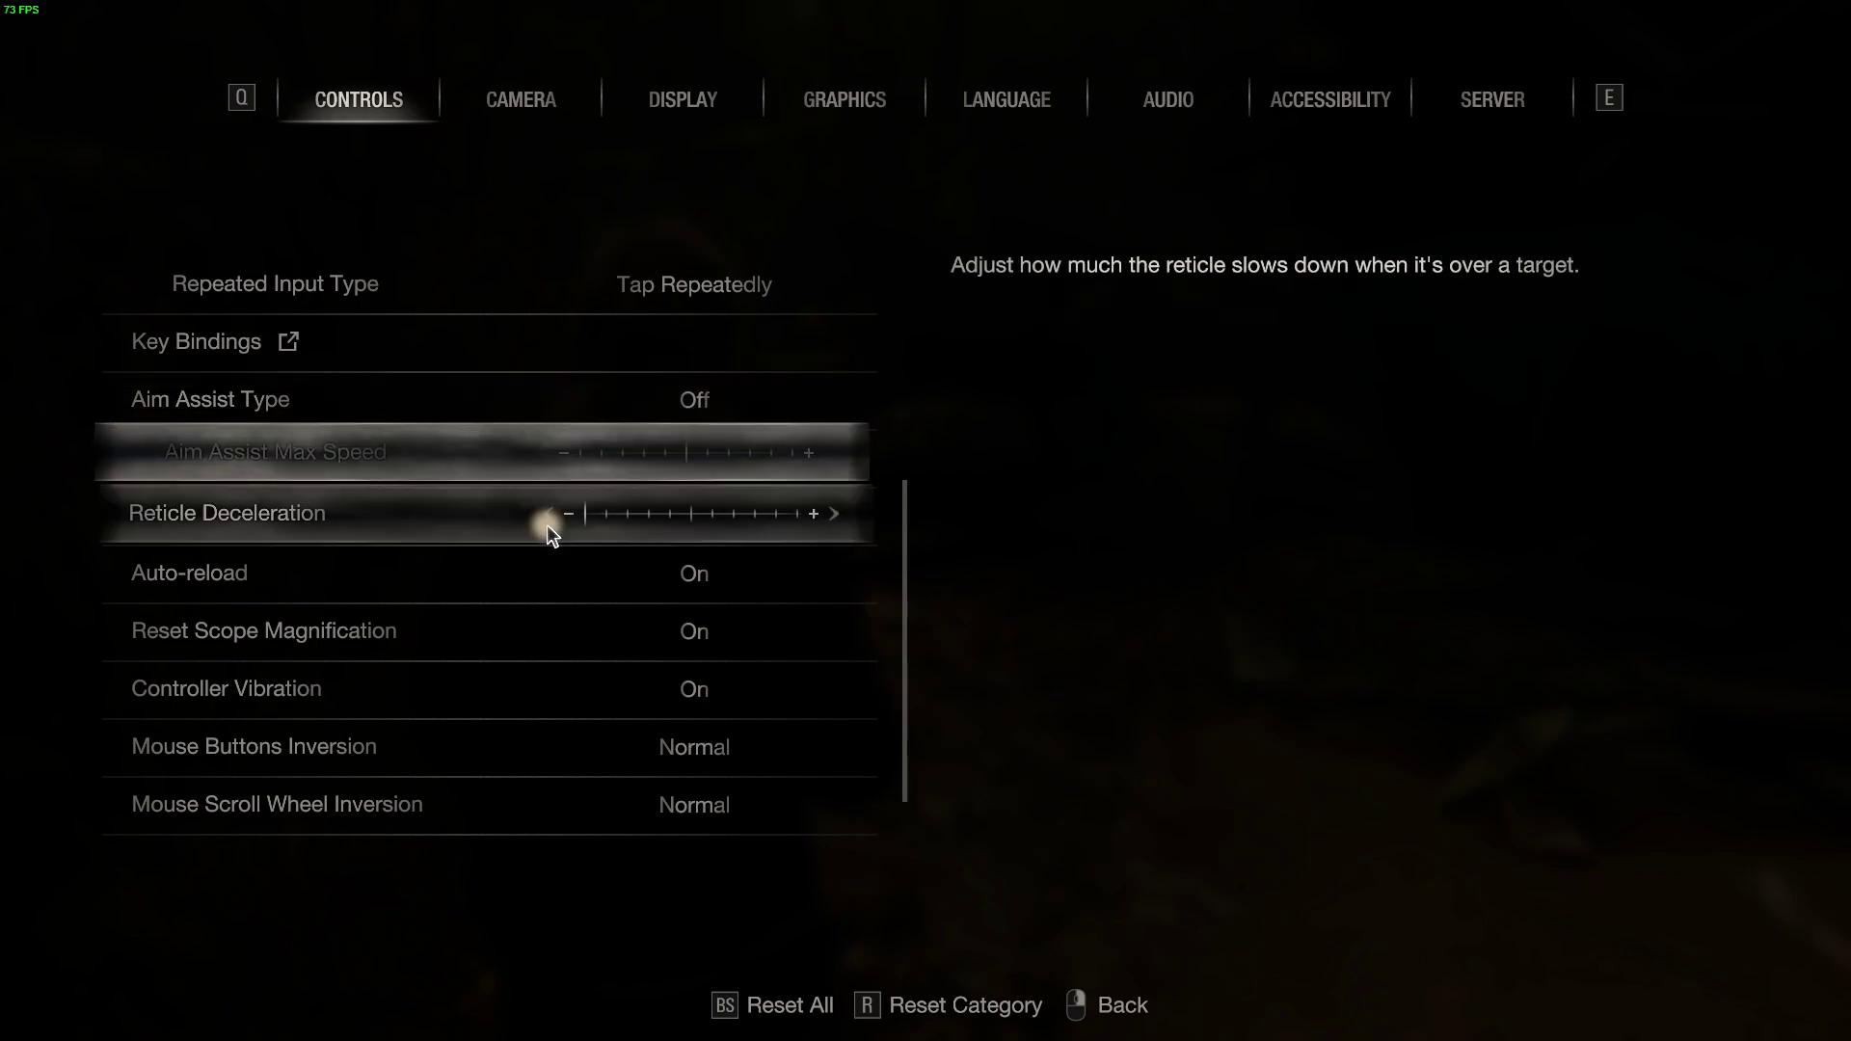
click(555, 99)
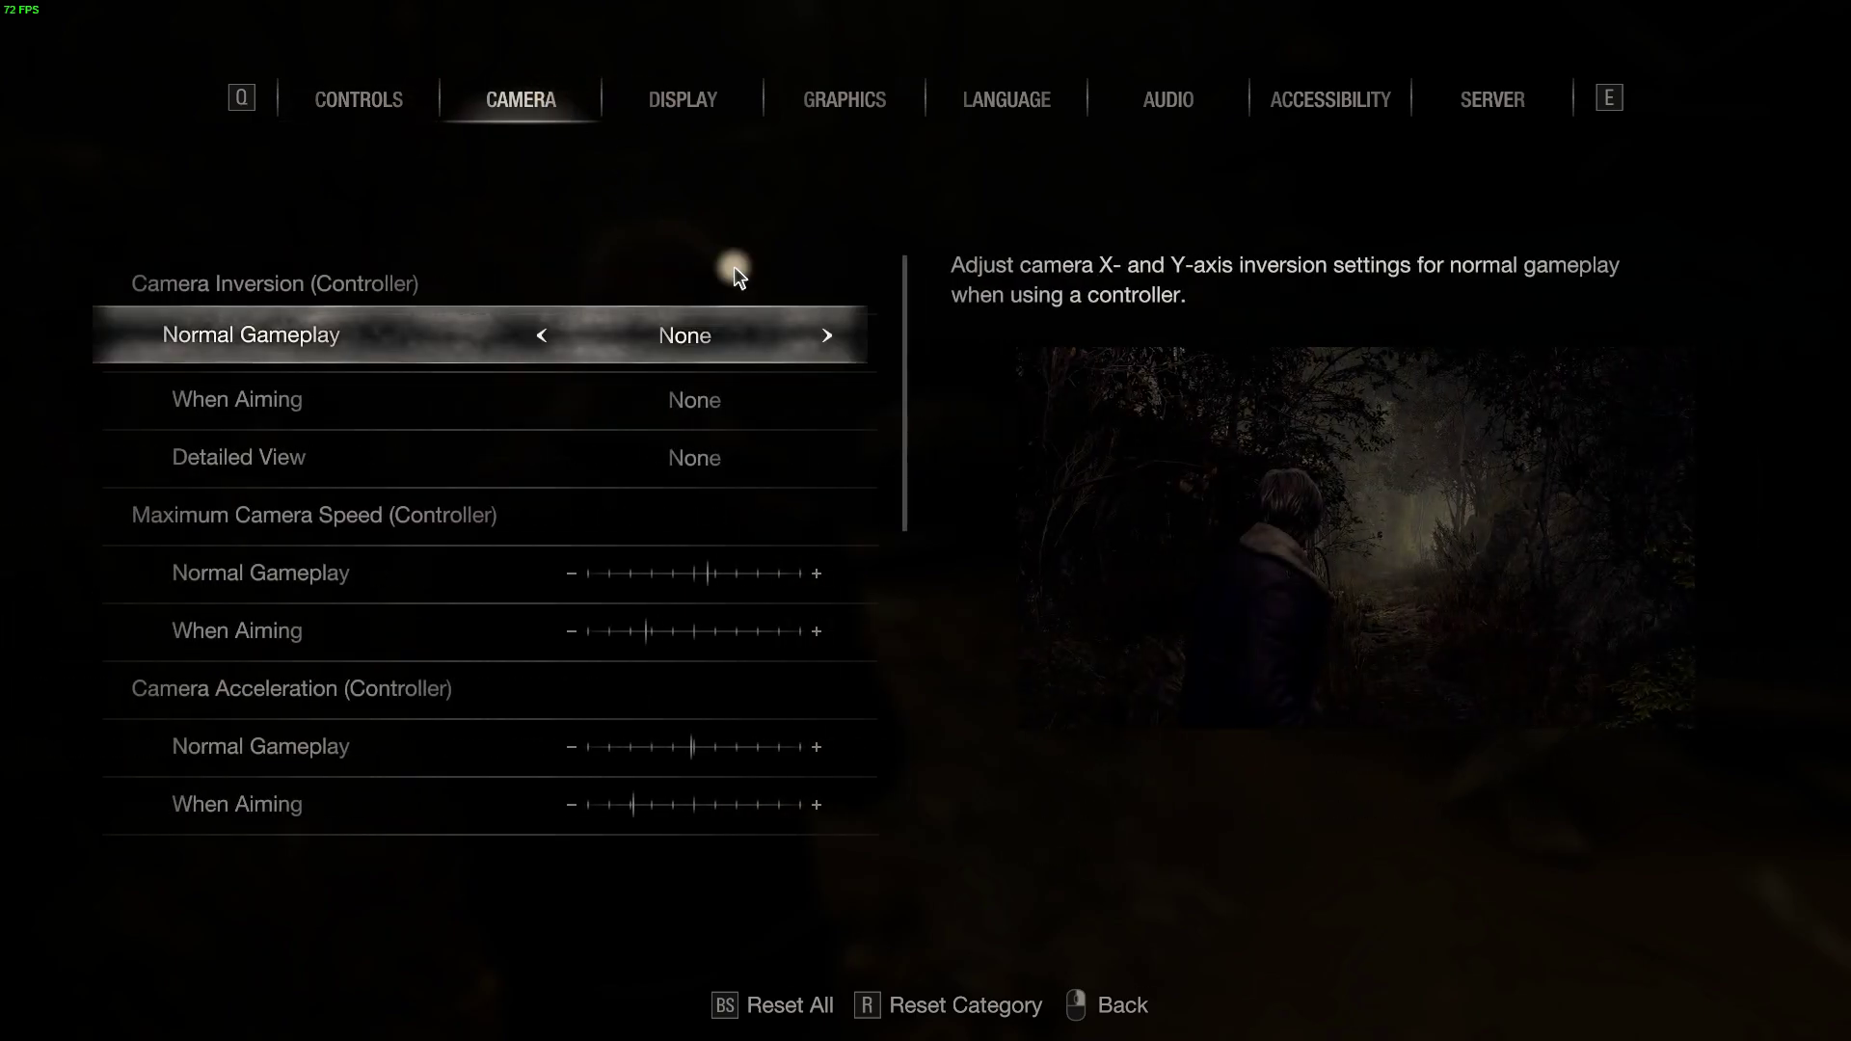
drag(906, 443, 888, 720)
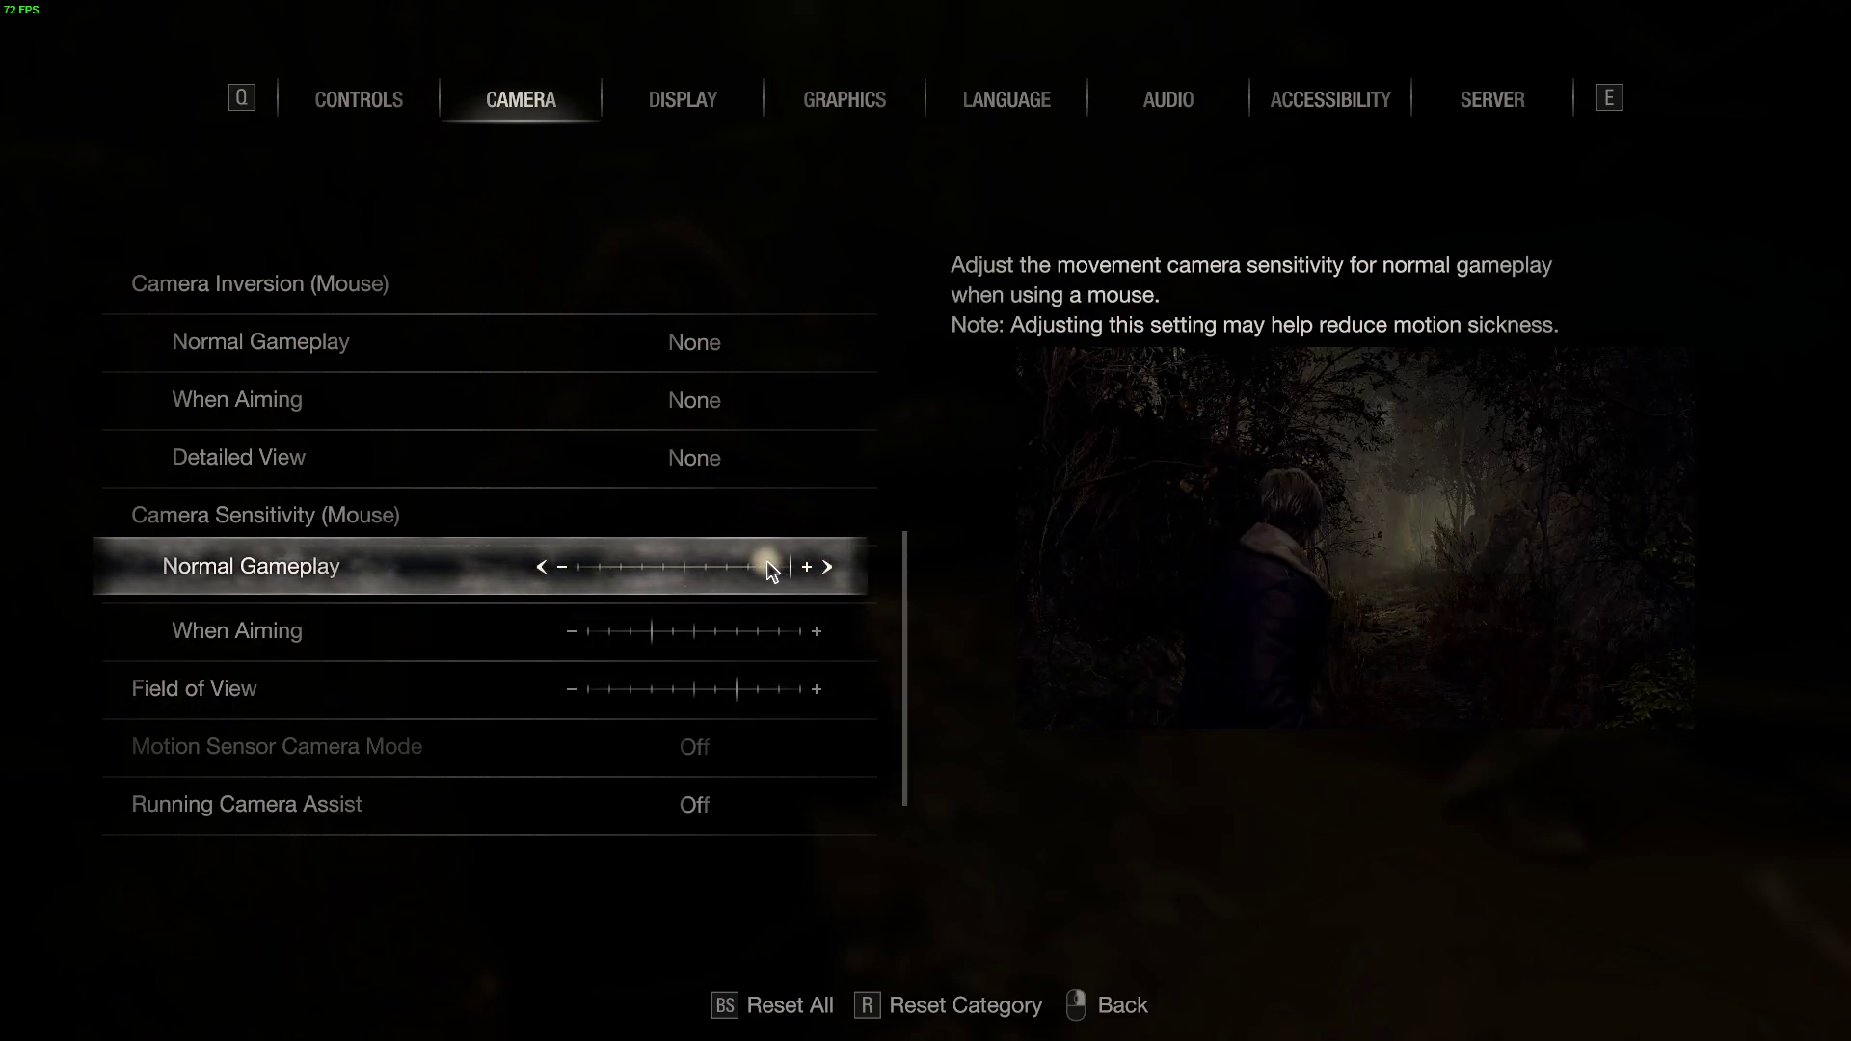
right_click(619, 413)
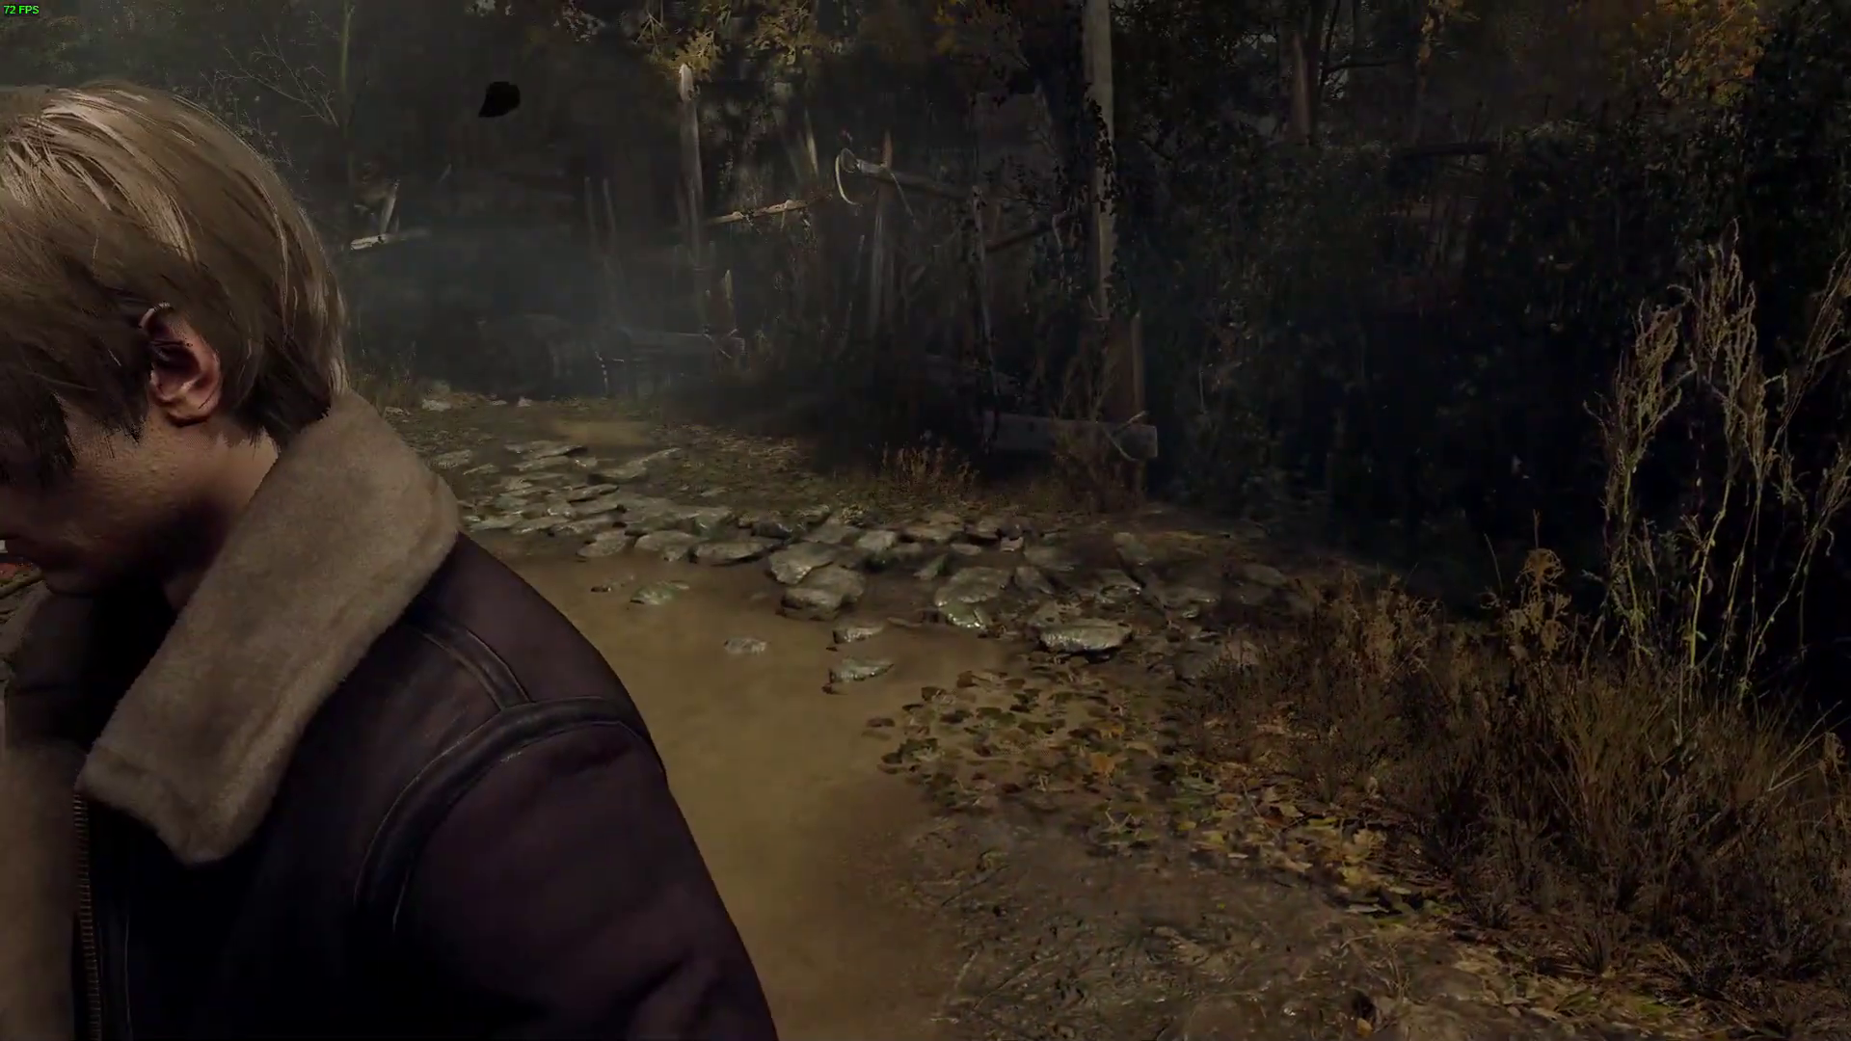
key(w)
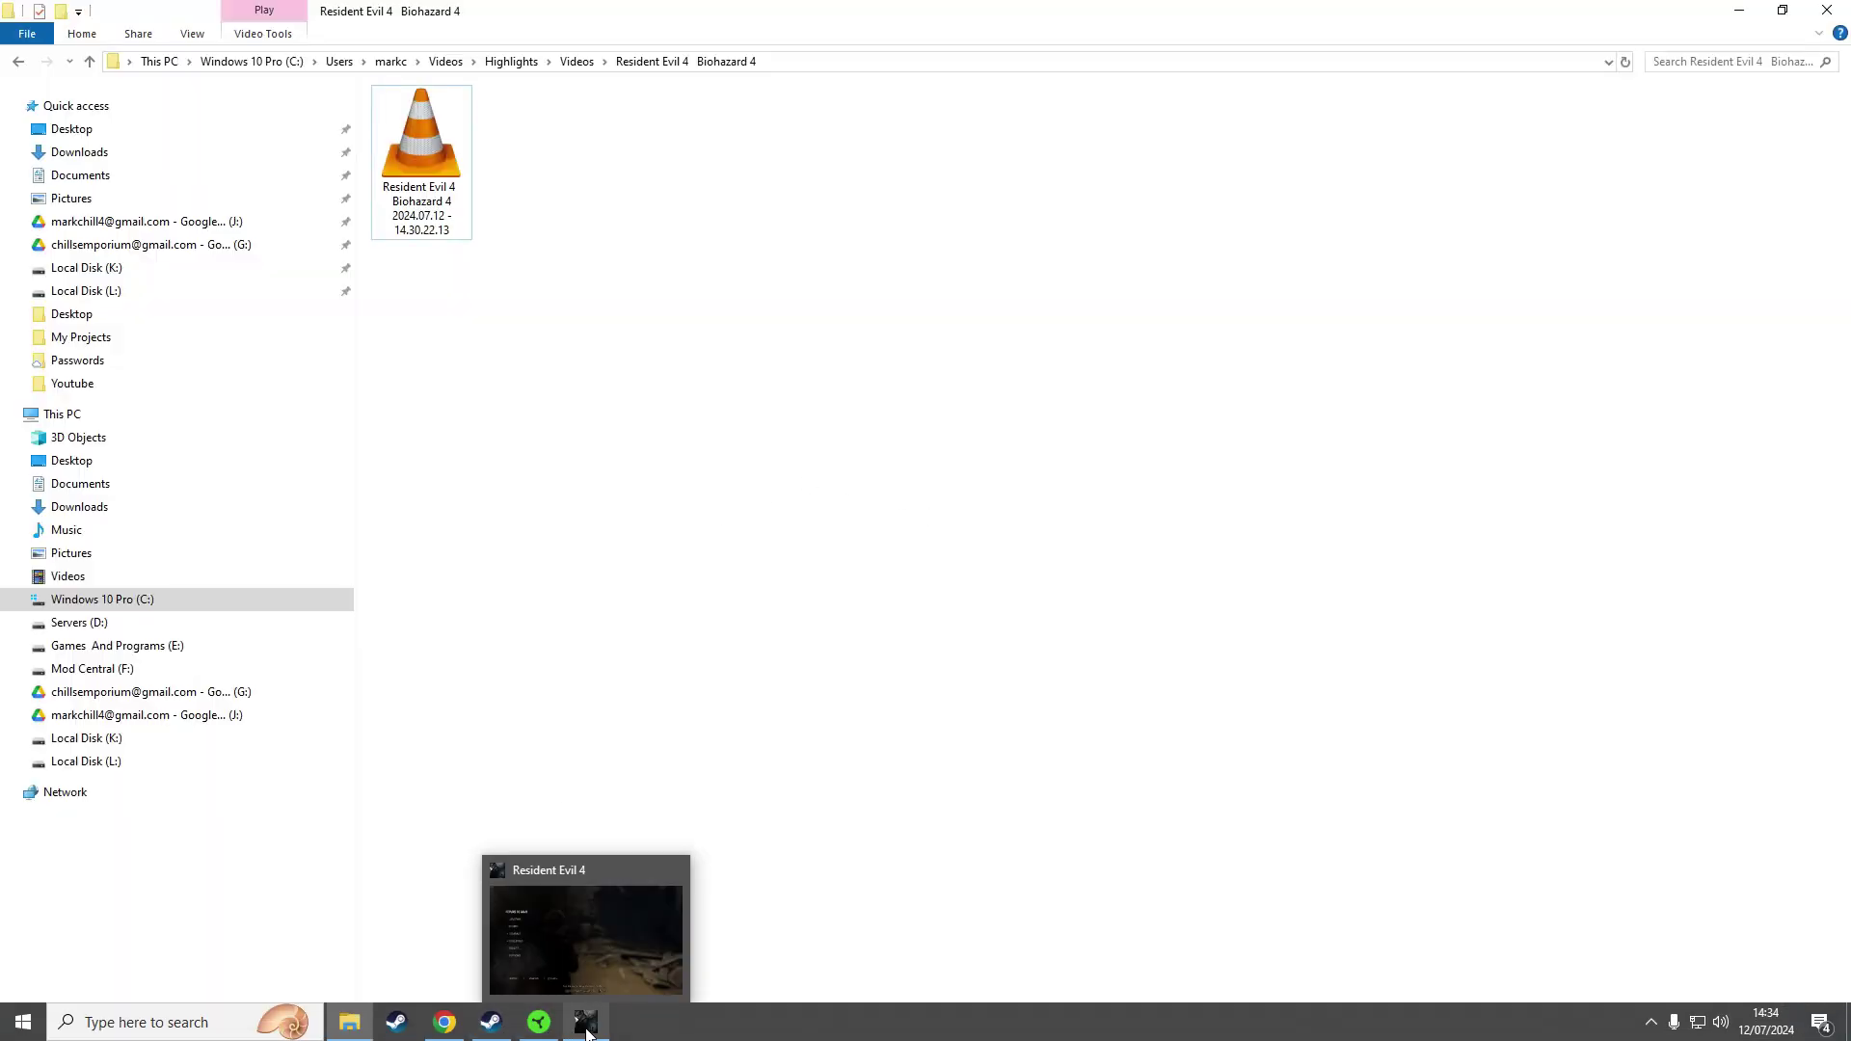
- Switch to Razer Synapse and examine the 12-button side plate assignments and the list of available game profiles
click(539, 1022)
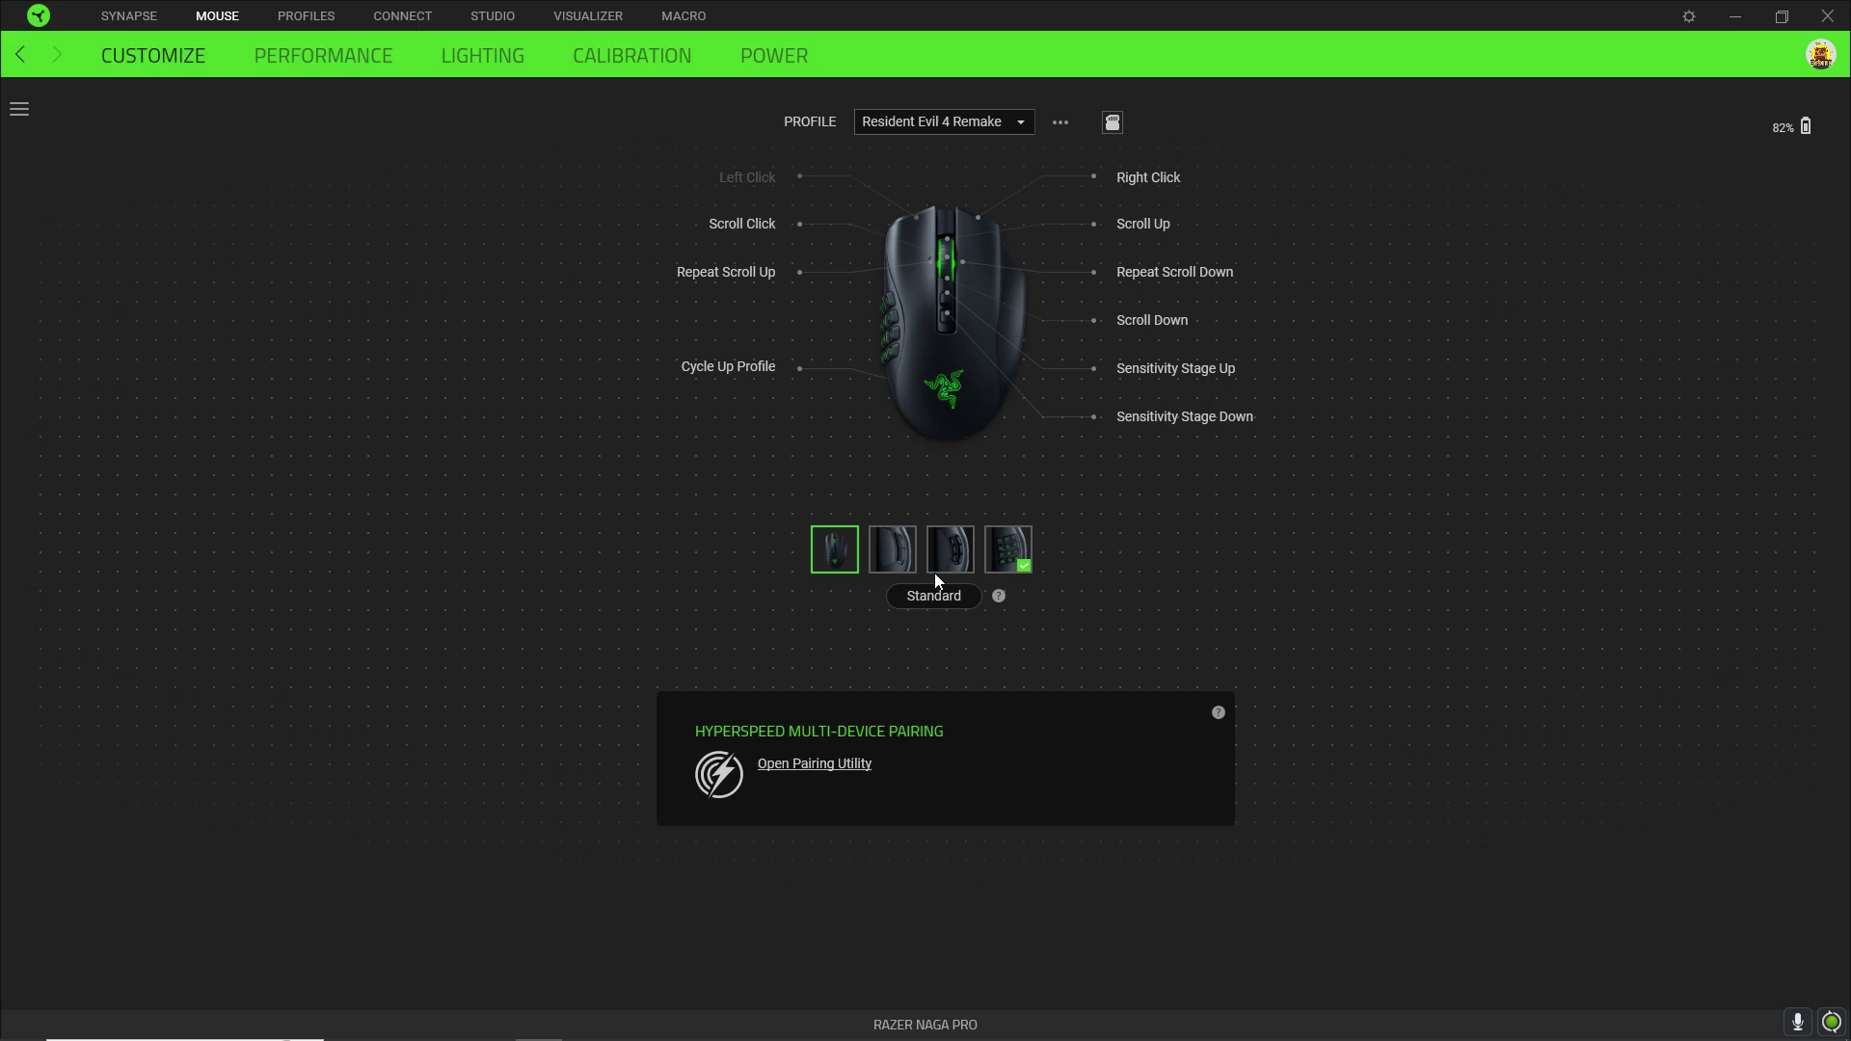
click(1001, 539)
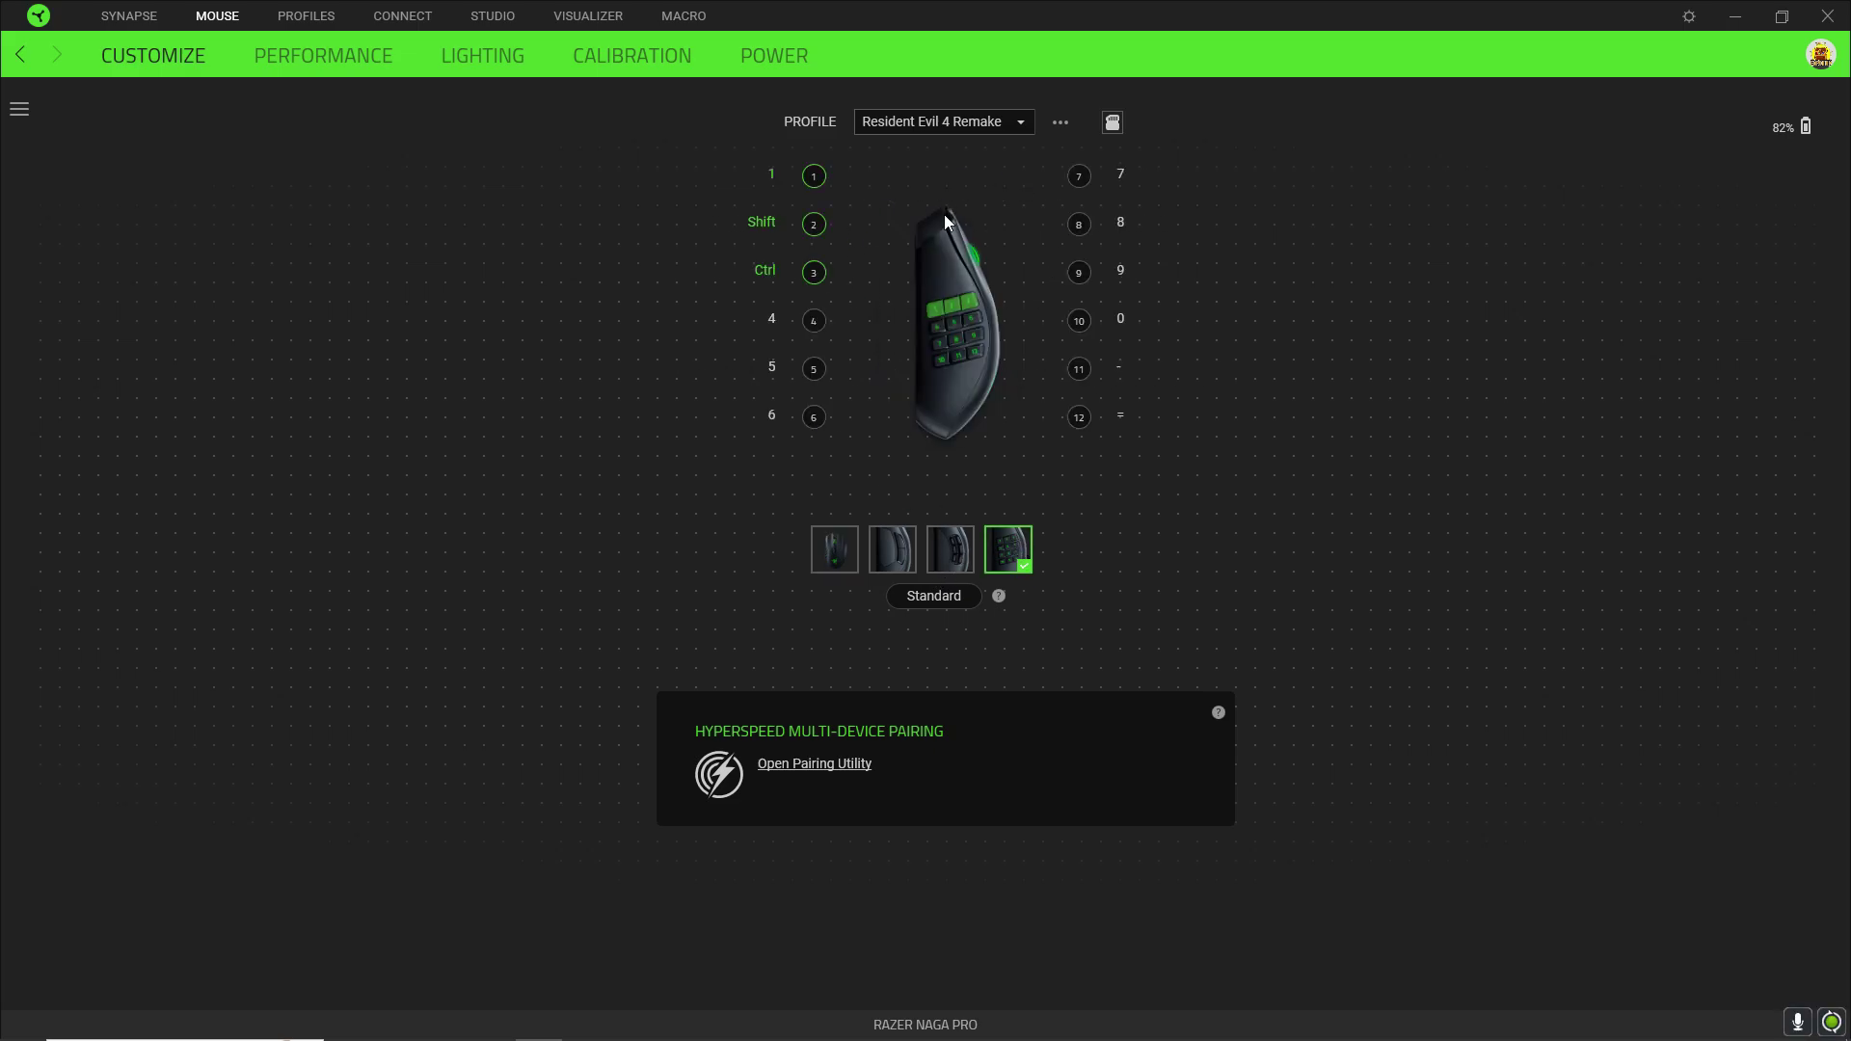
click(993, 124)
scroll(1031, 304, up, 1)
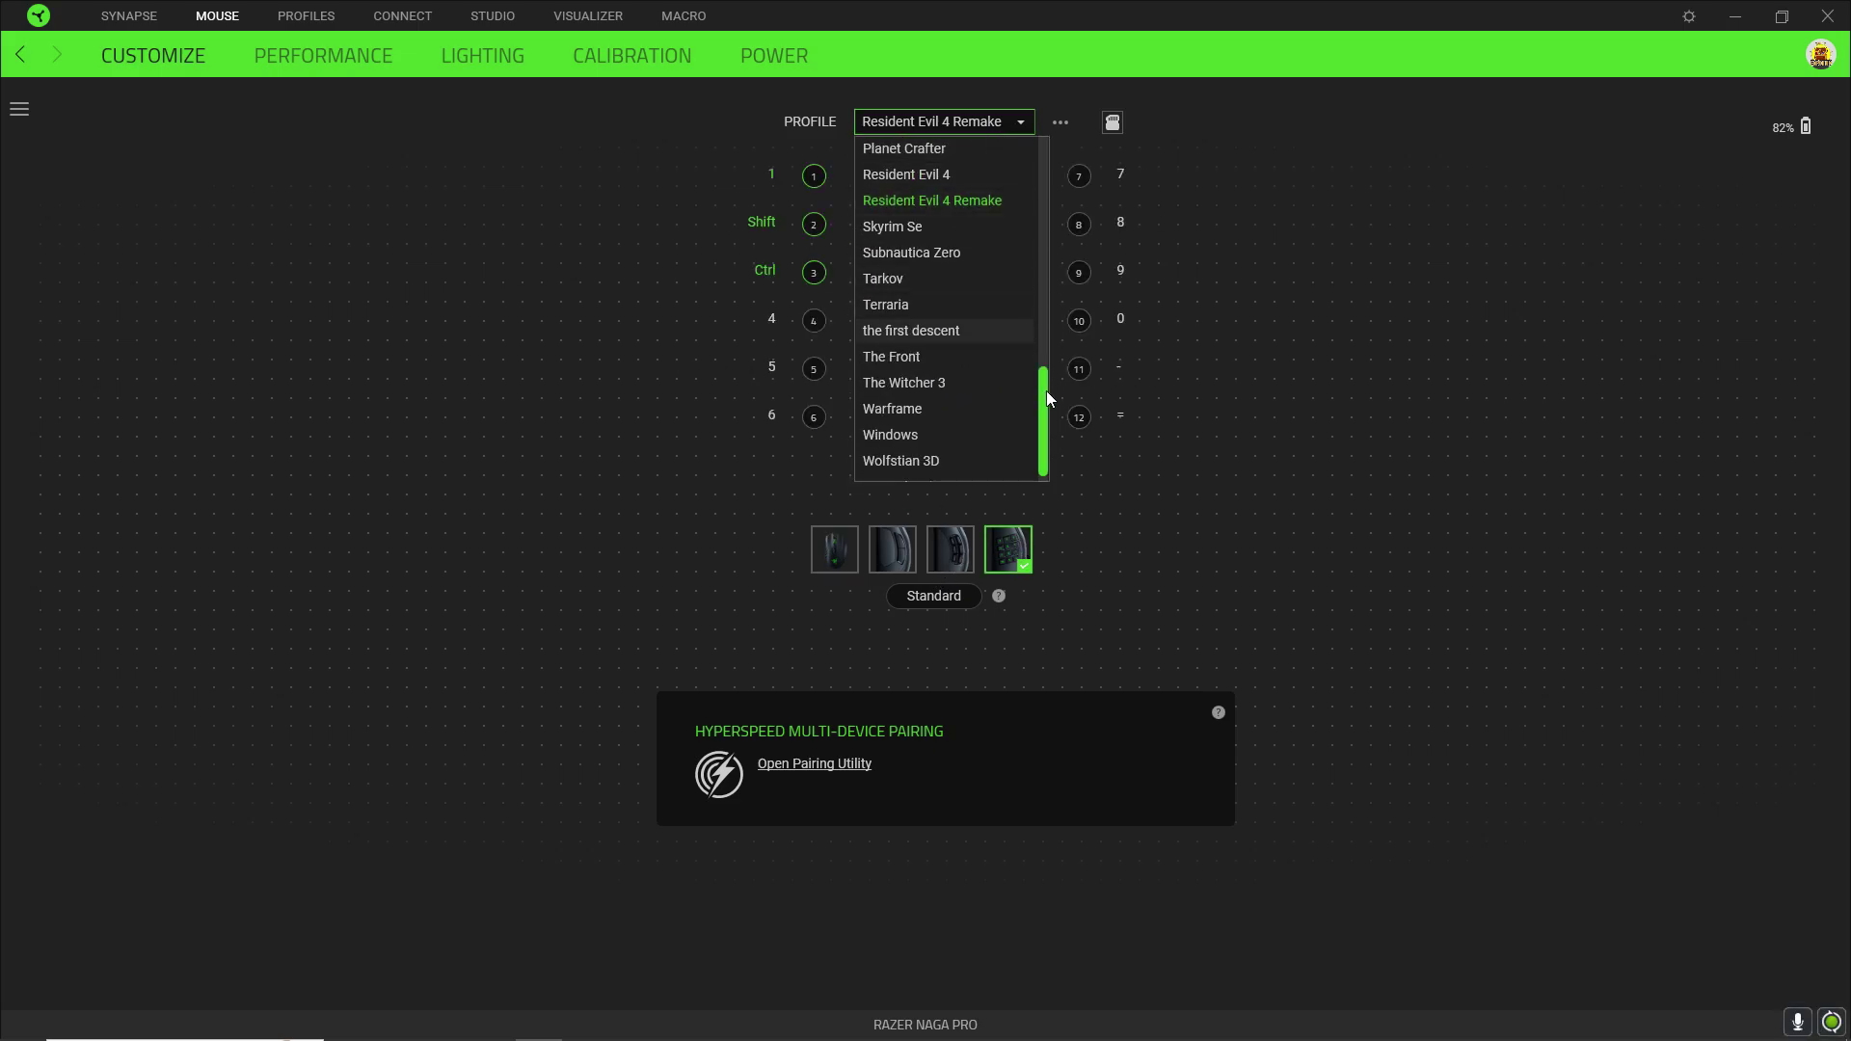
drag(1047, 397, 1033, 152)
click(1284, 224)
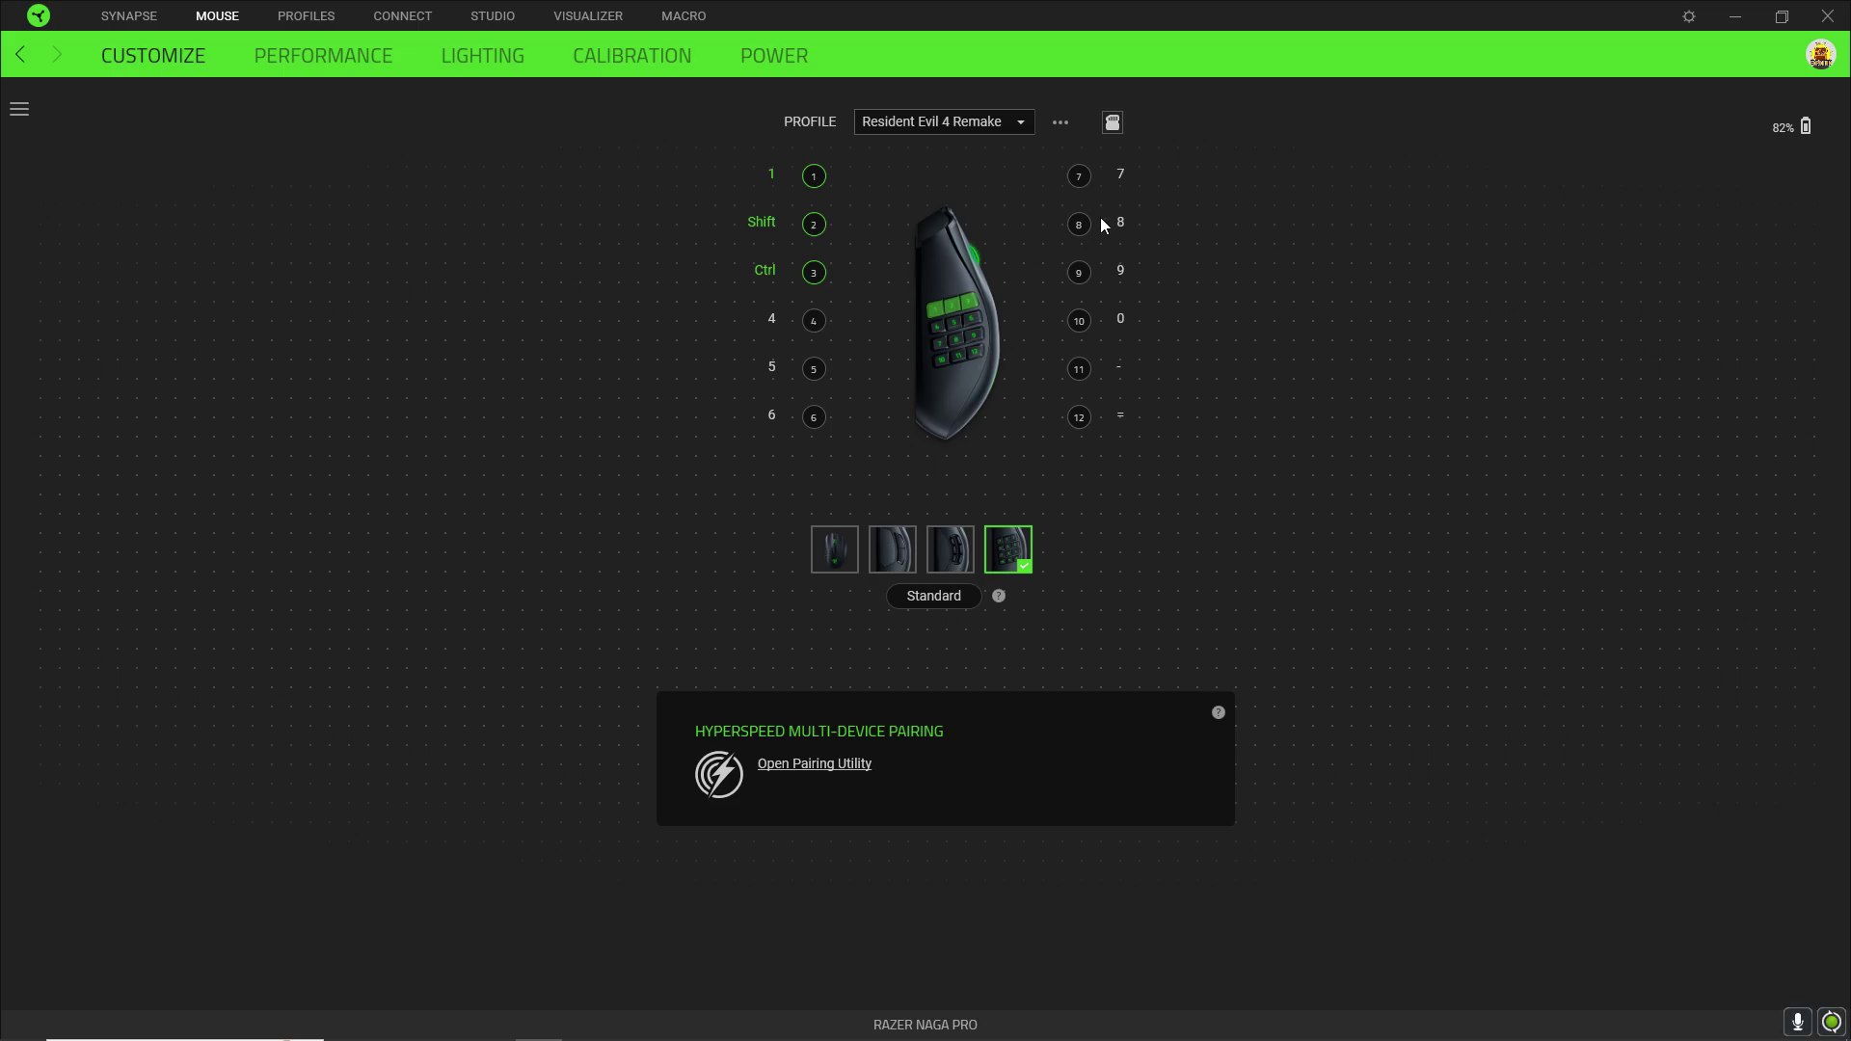
- Compare the mouse sensitivity stages of the Resident Evil 4 Remake profile with those of the Skyrim Se profile
click(309, 66)
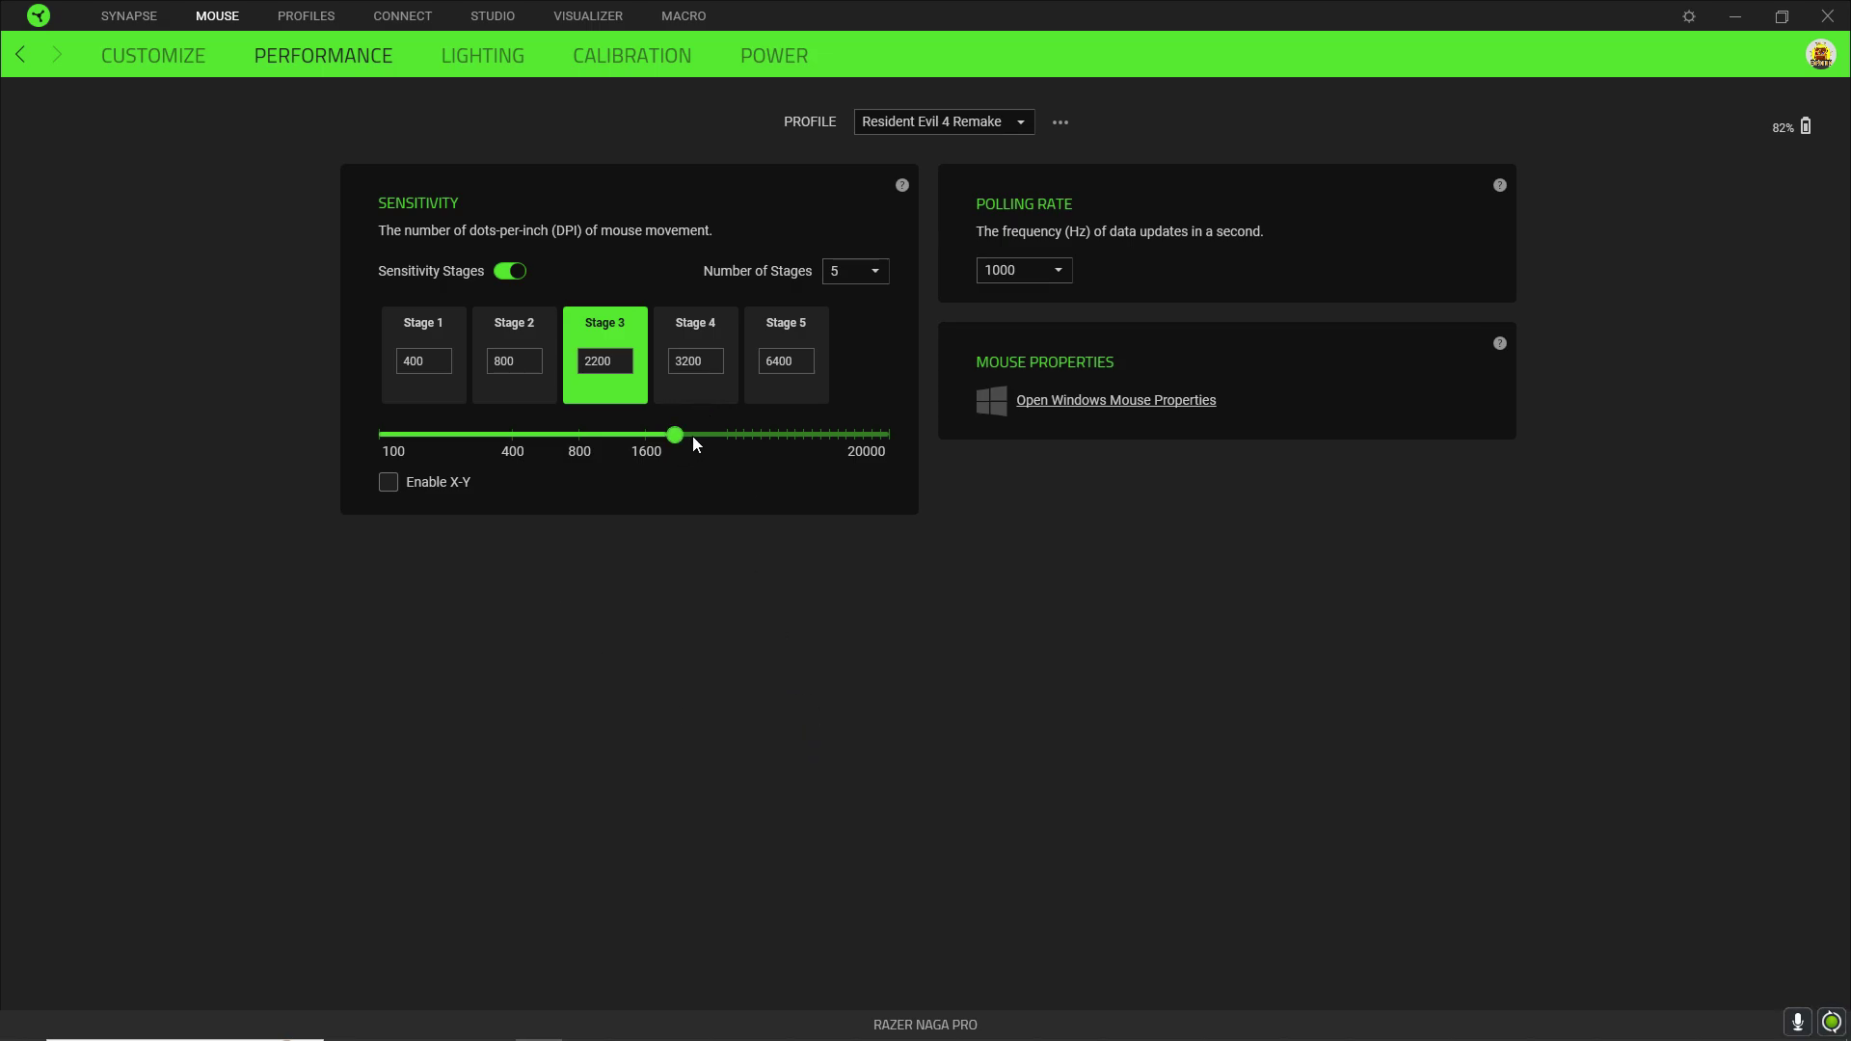
click(1020, 123)
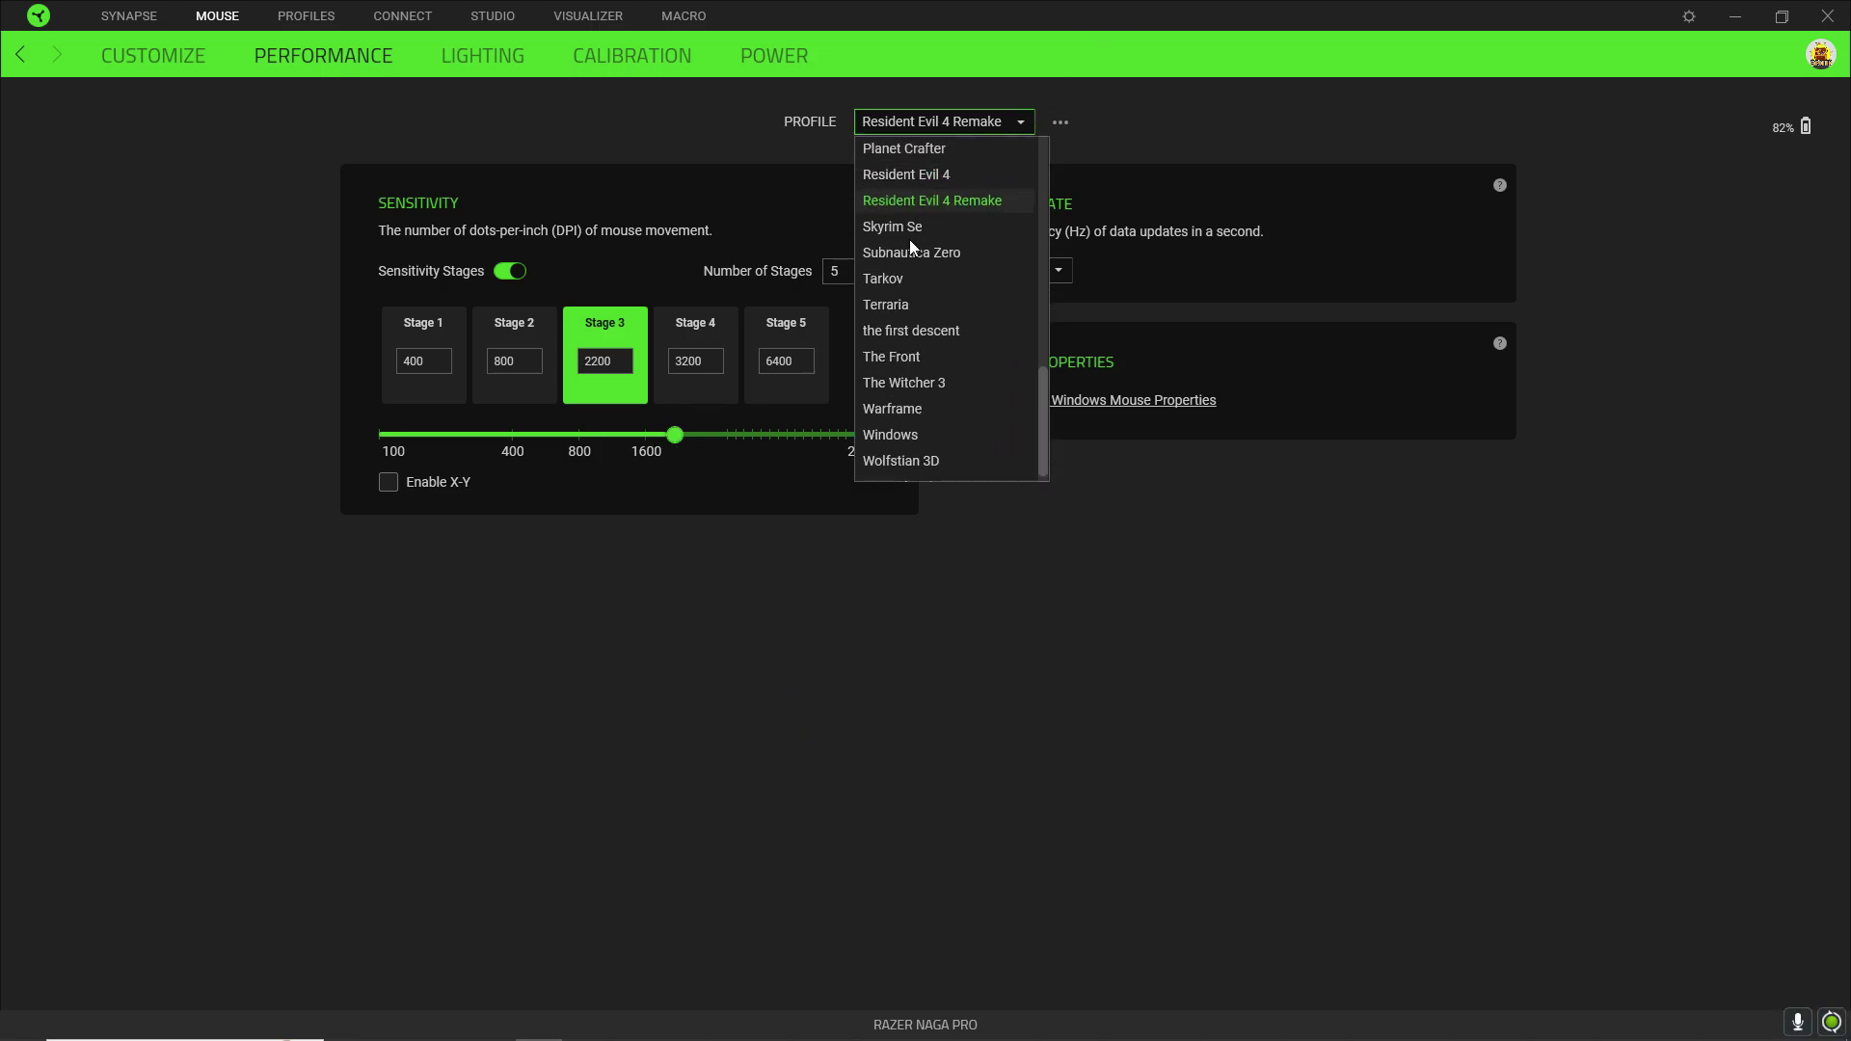
click(917, 227)
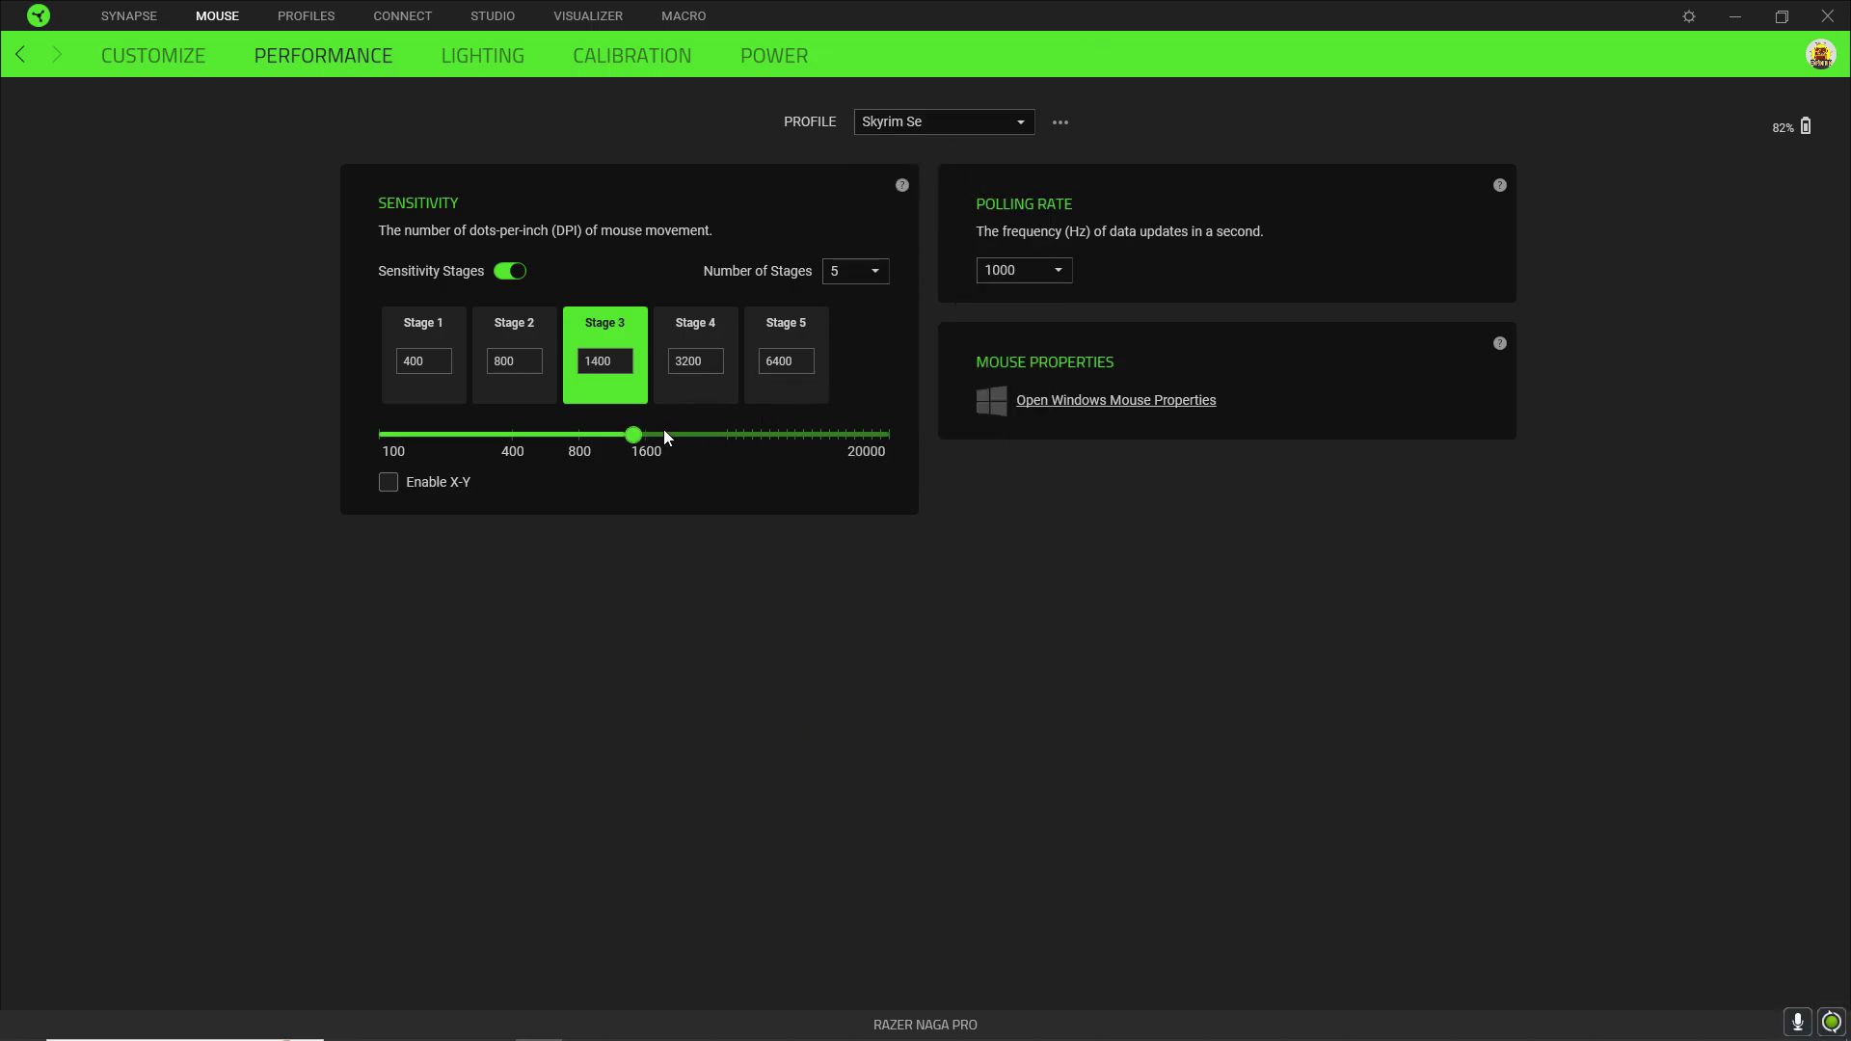
click(1005, 124)
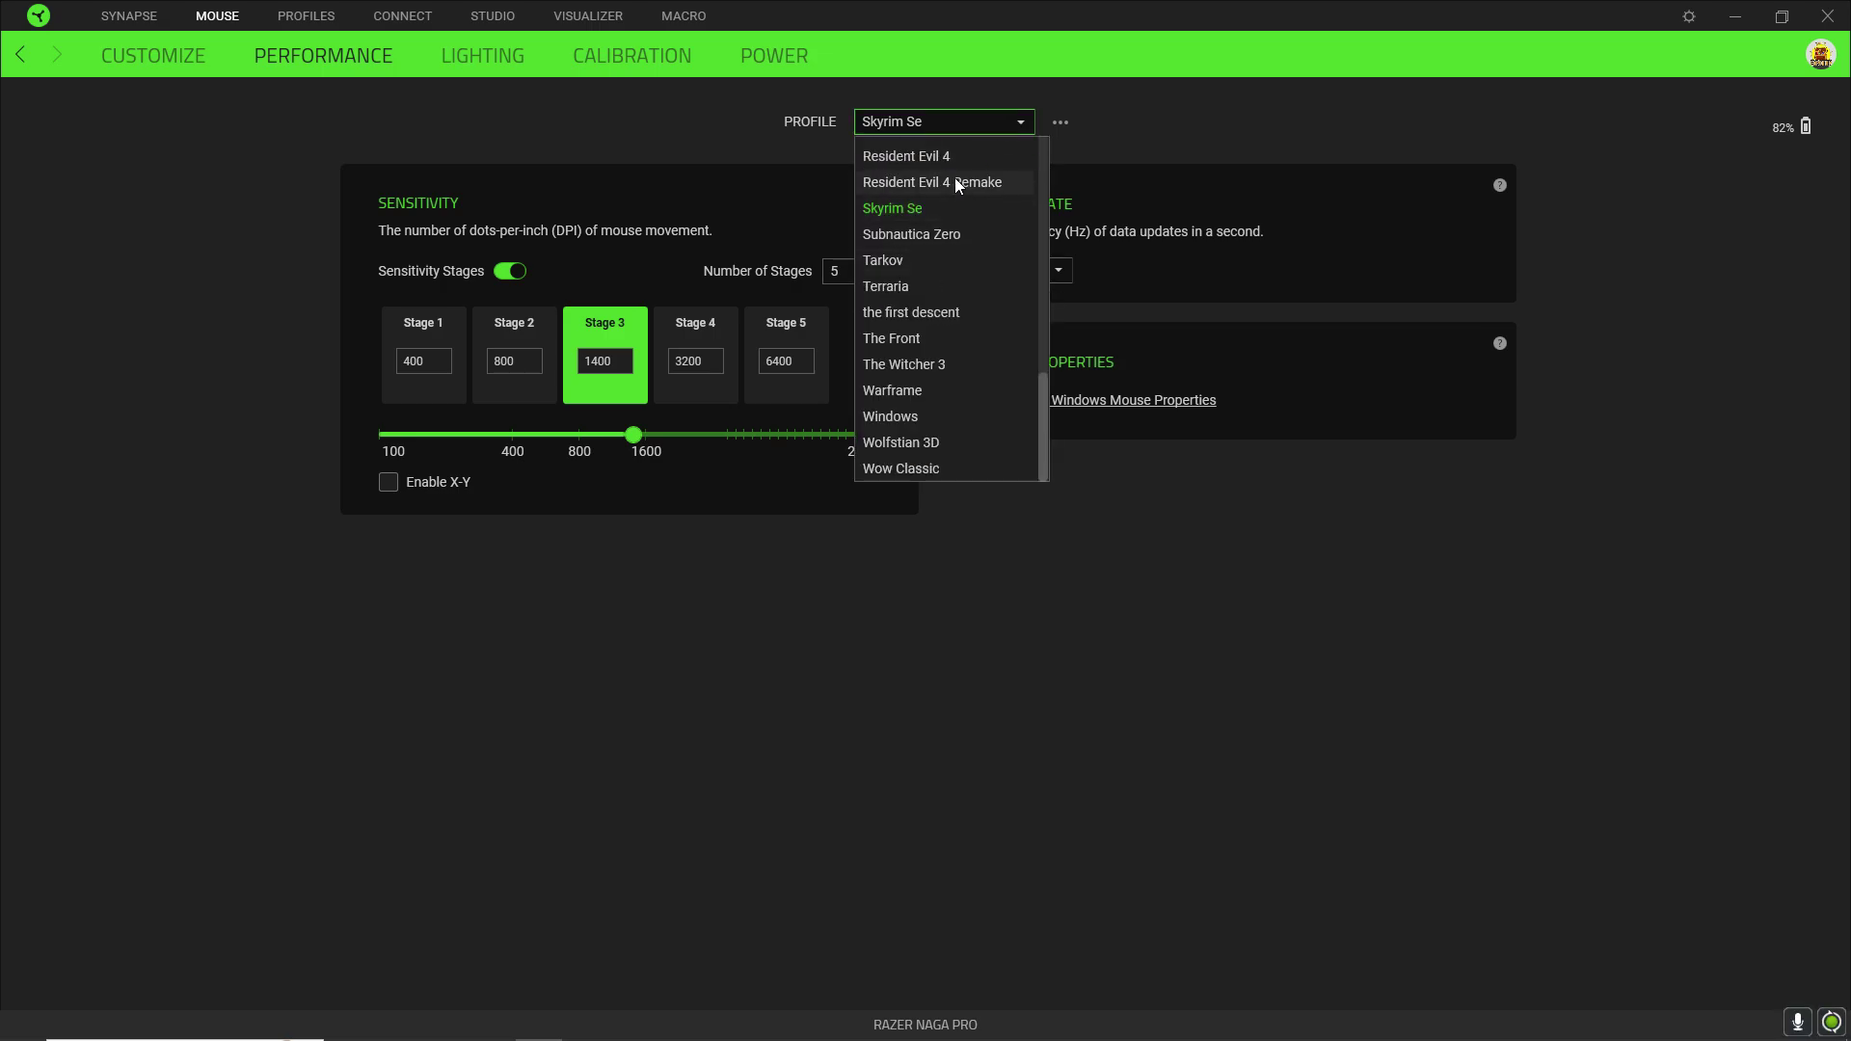
click(954, 182)
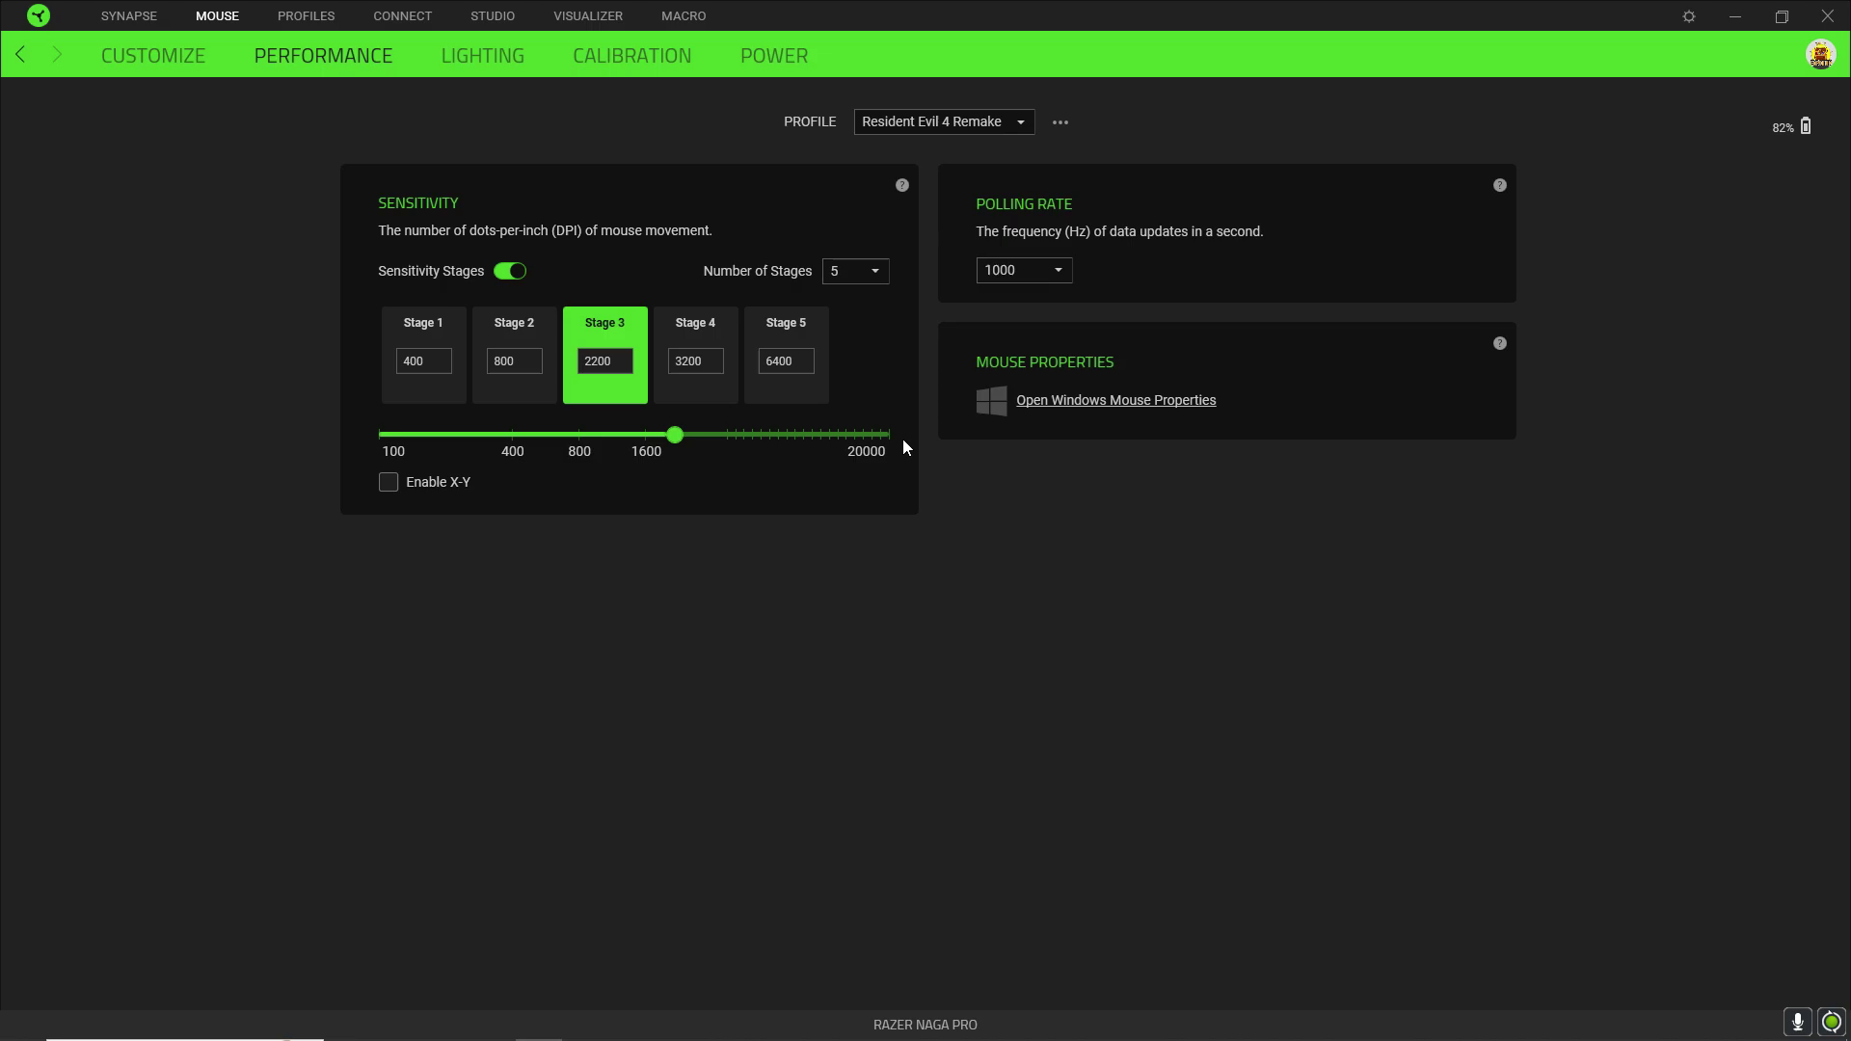
- Review the button assignments of each interchangeable side plate and the mouse's top view in the Resident Evil 4 Remake profile
click(172, 59)
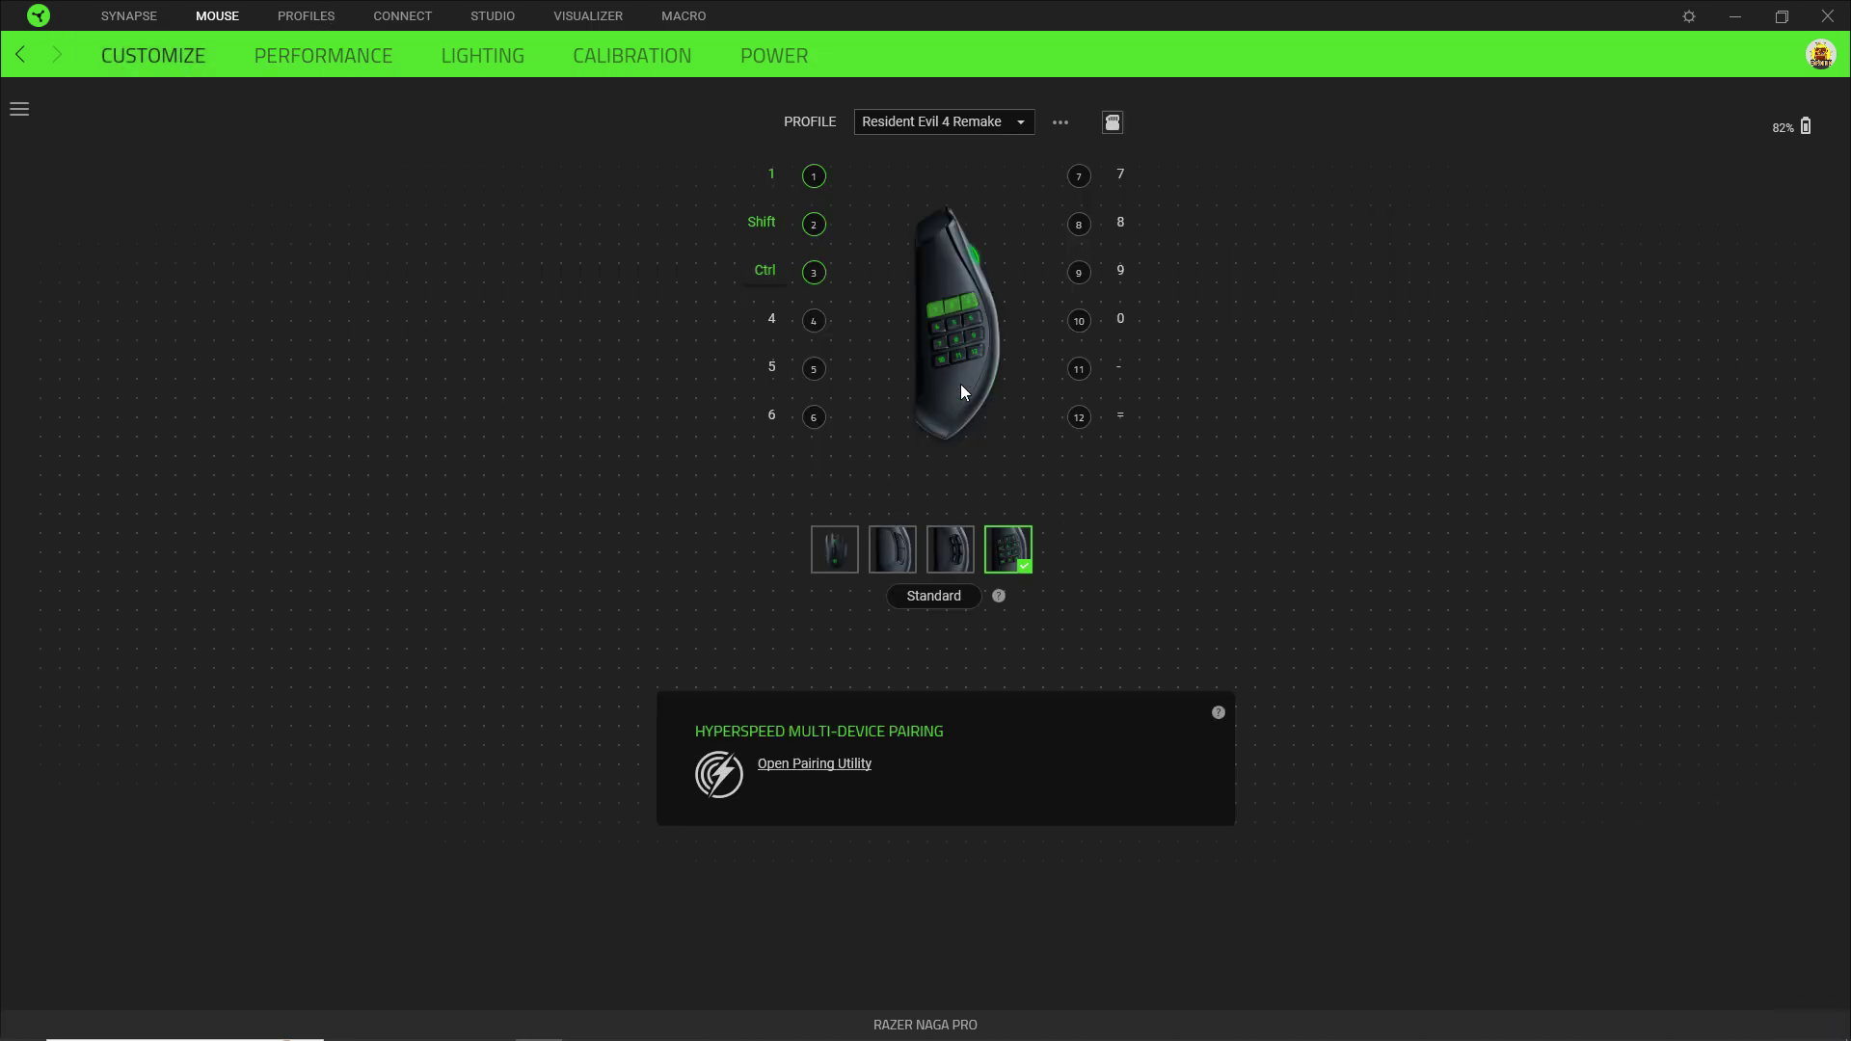
click(949, 546)
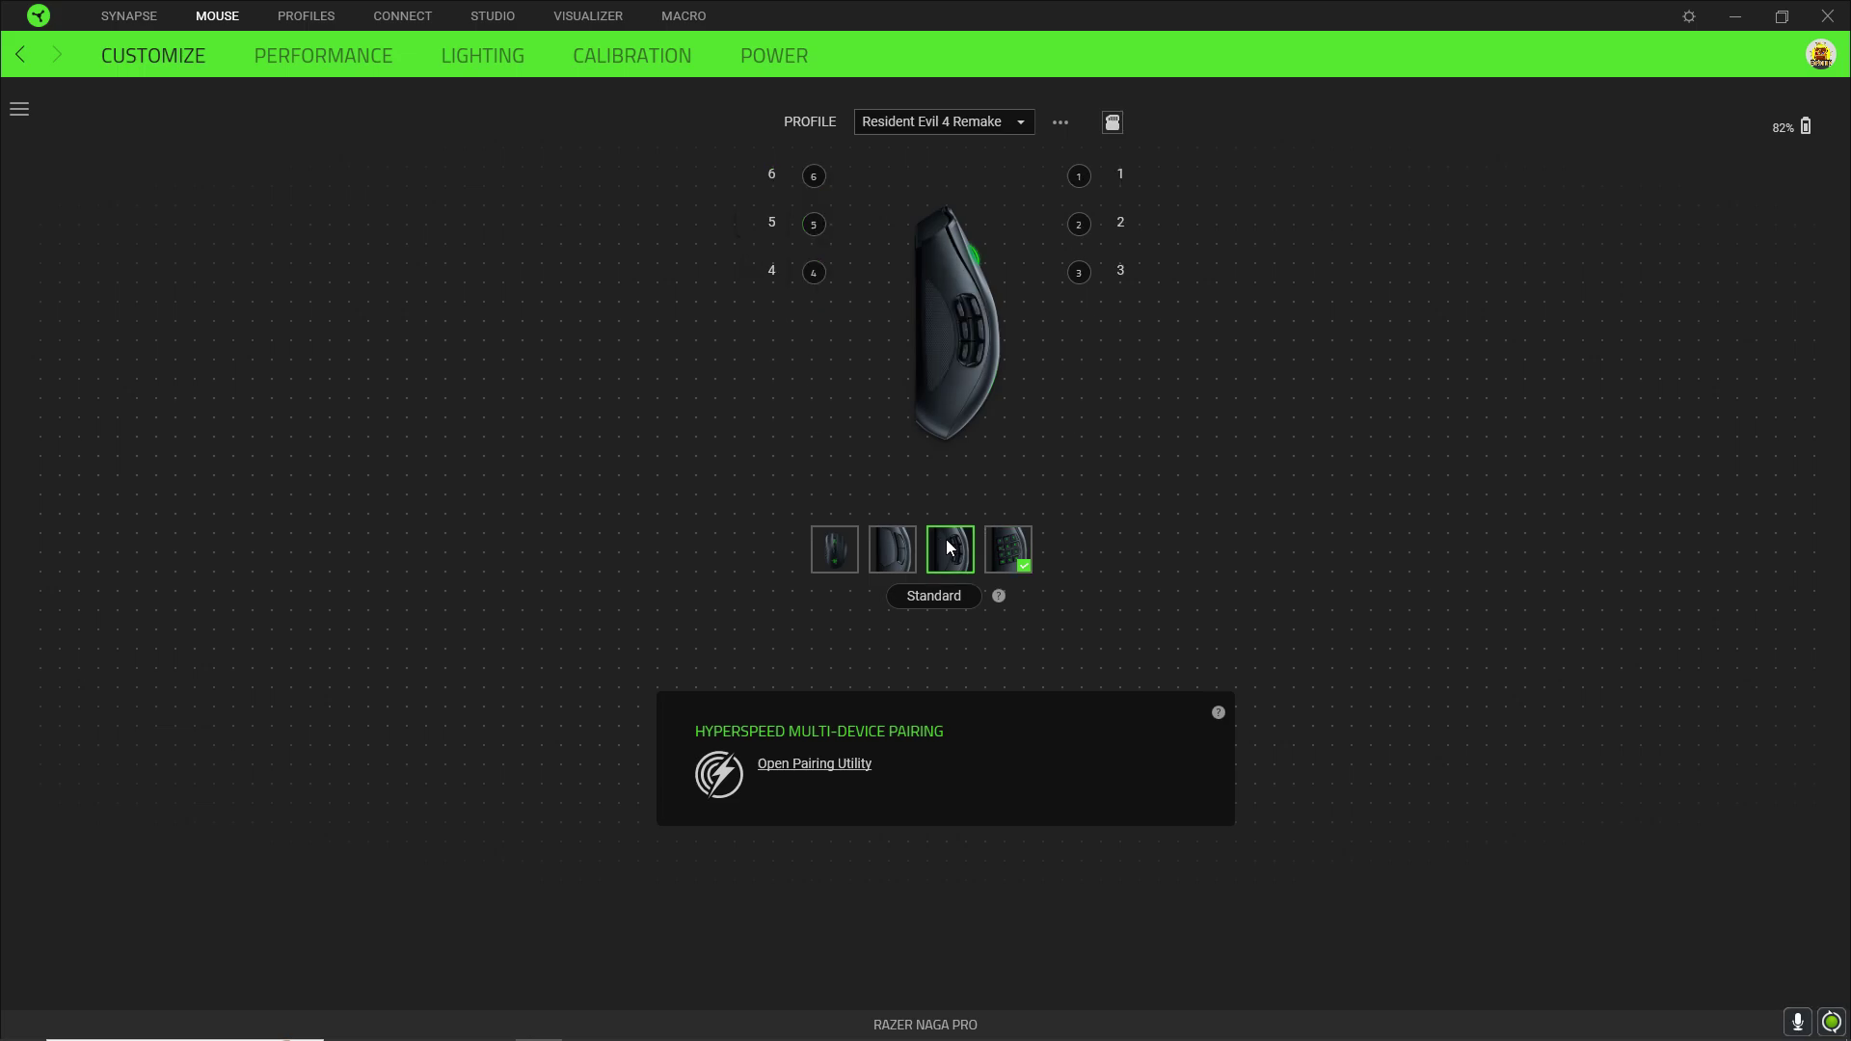
click(894, 546)
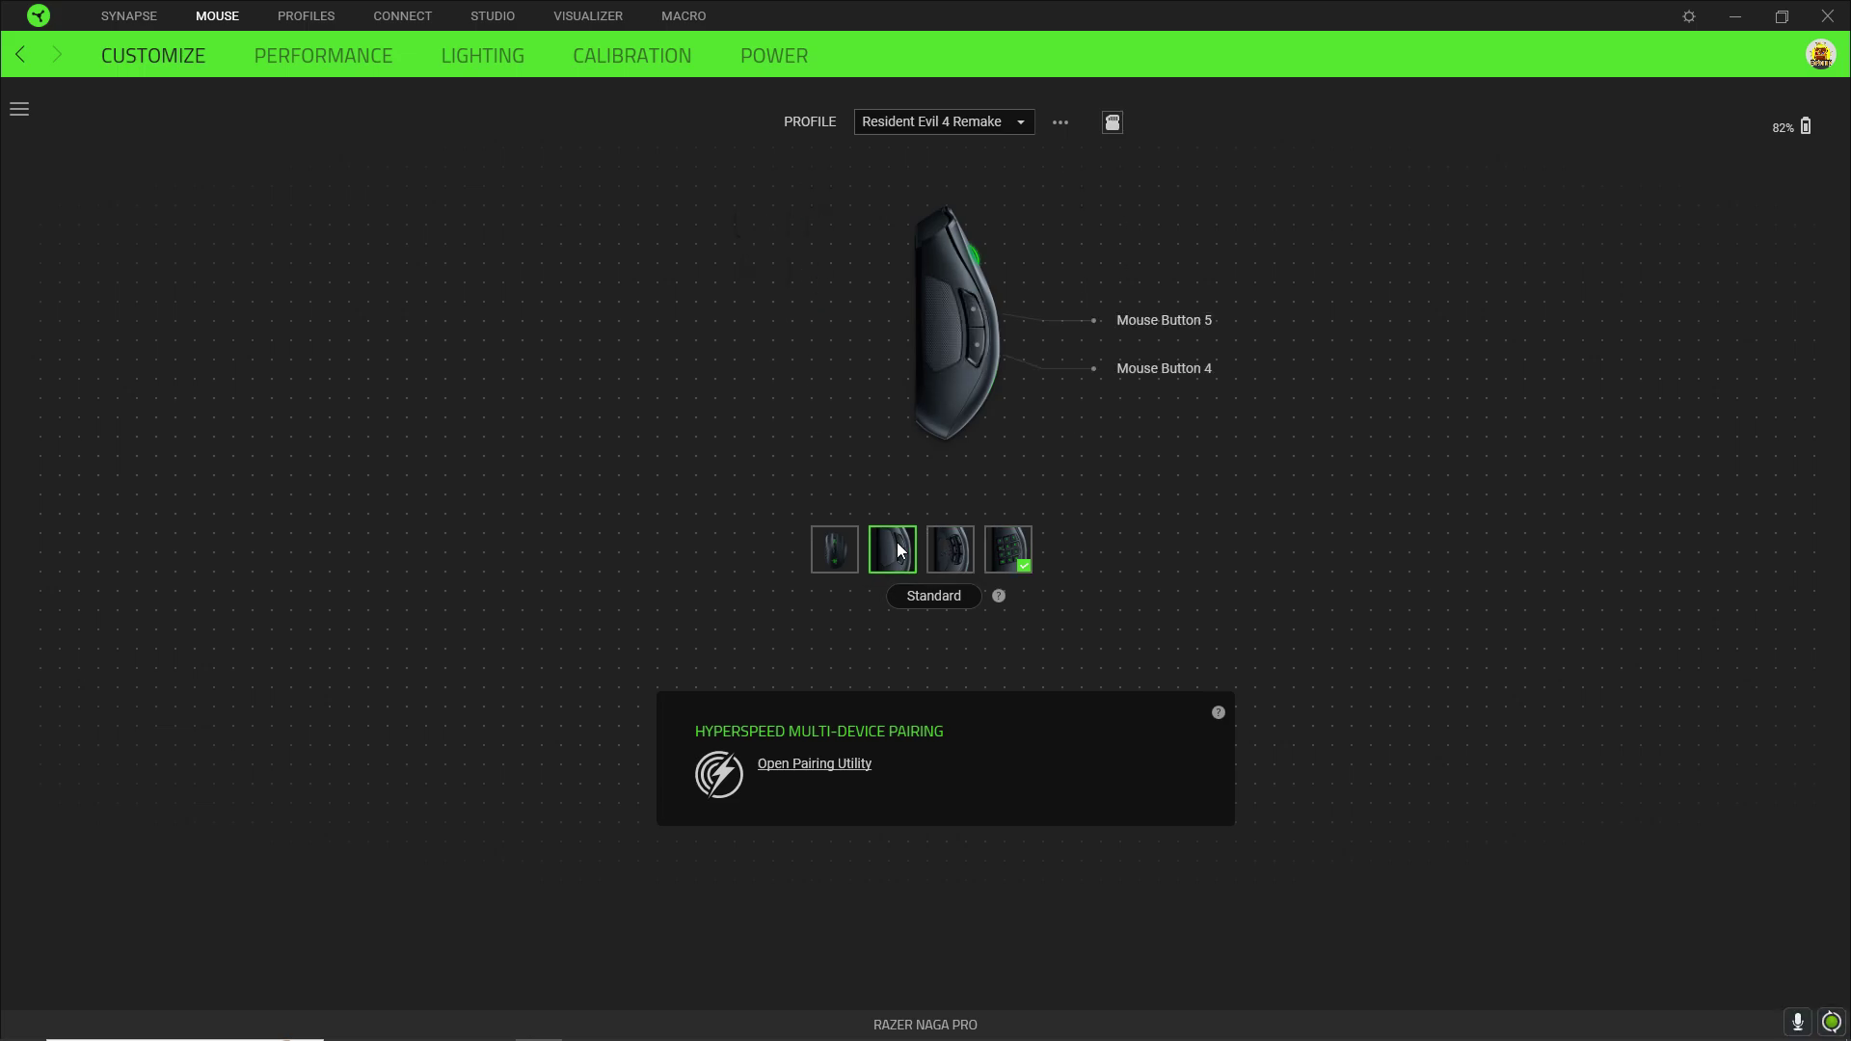
click(947, 551)
click(1009, 550)
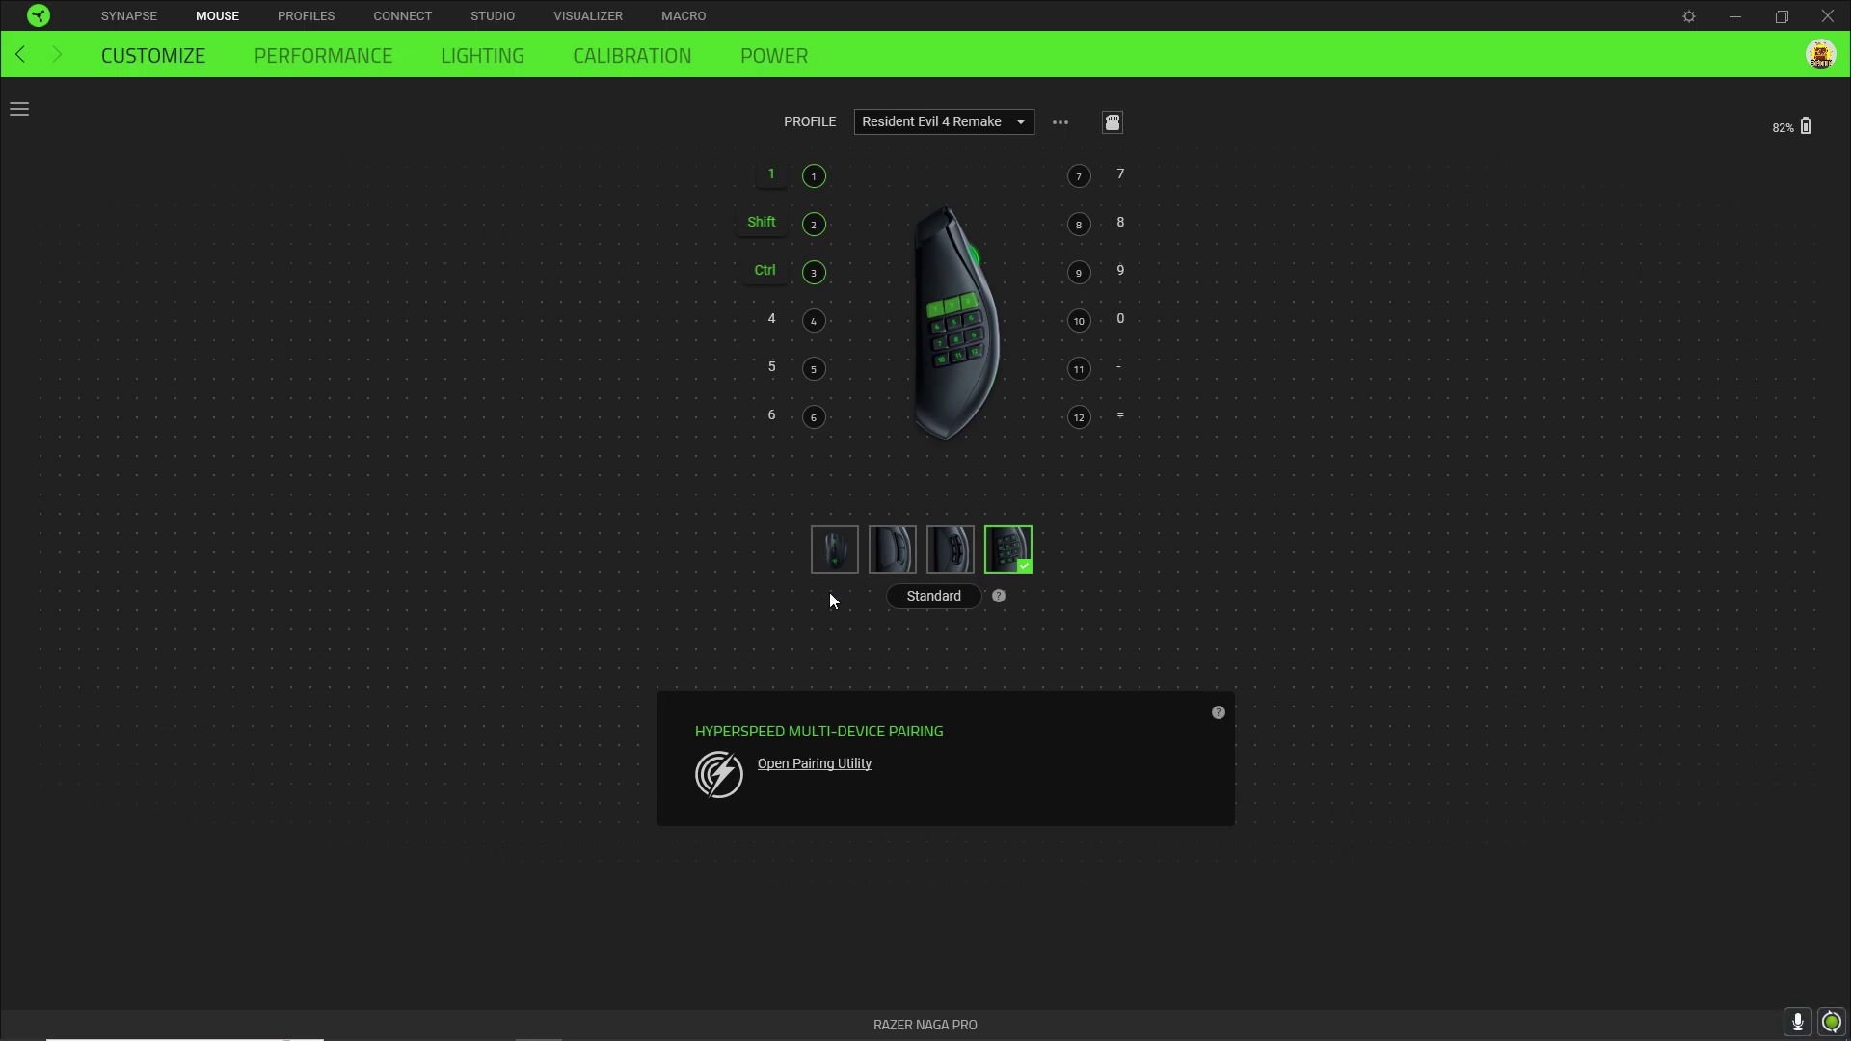
click(835, 559)
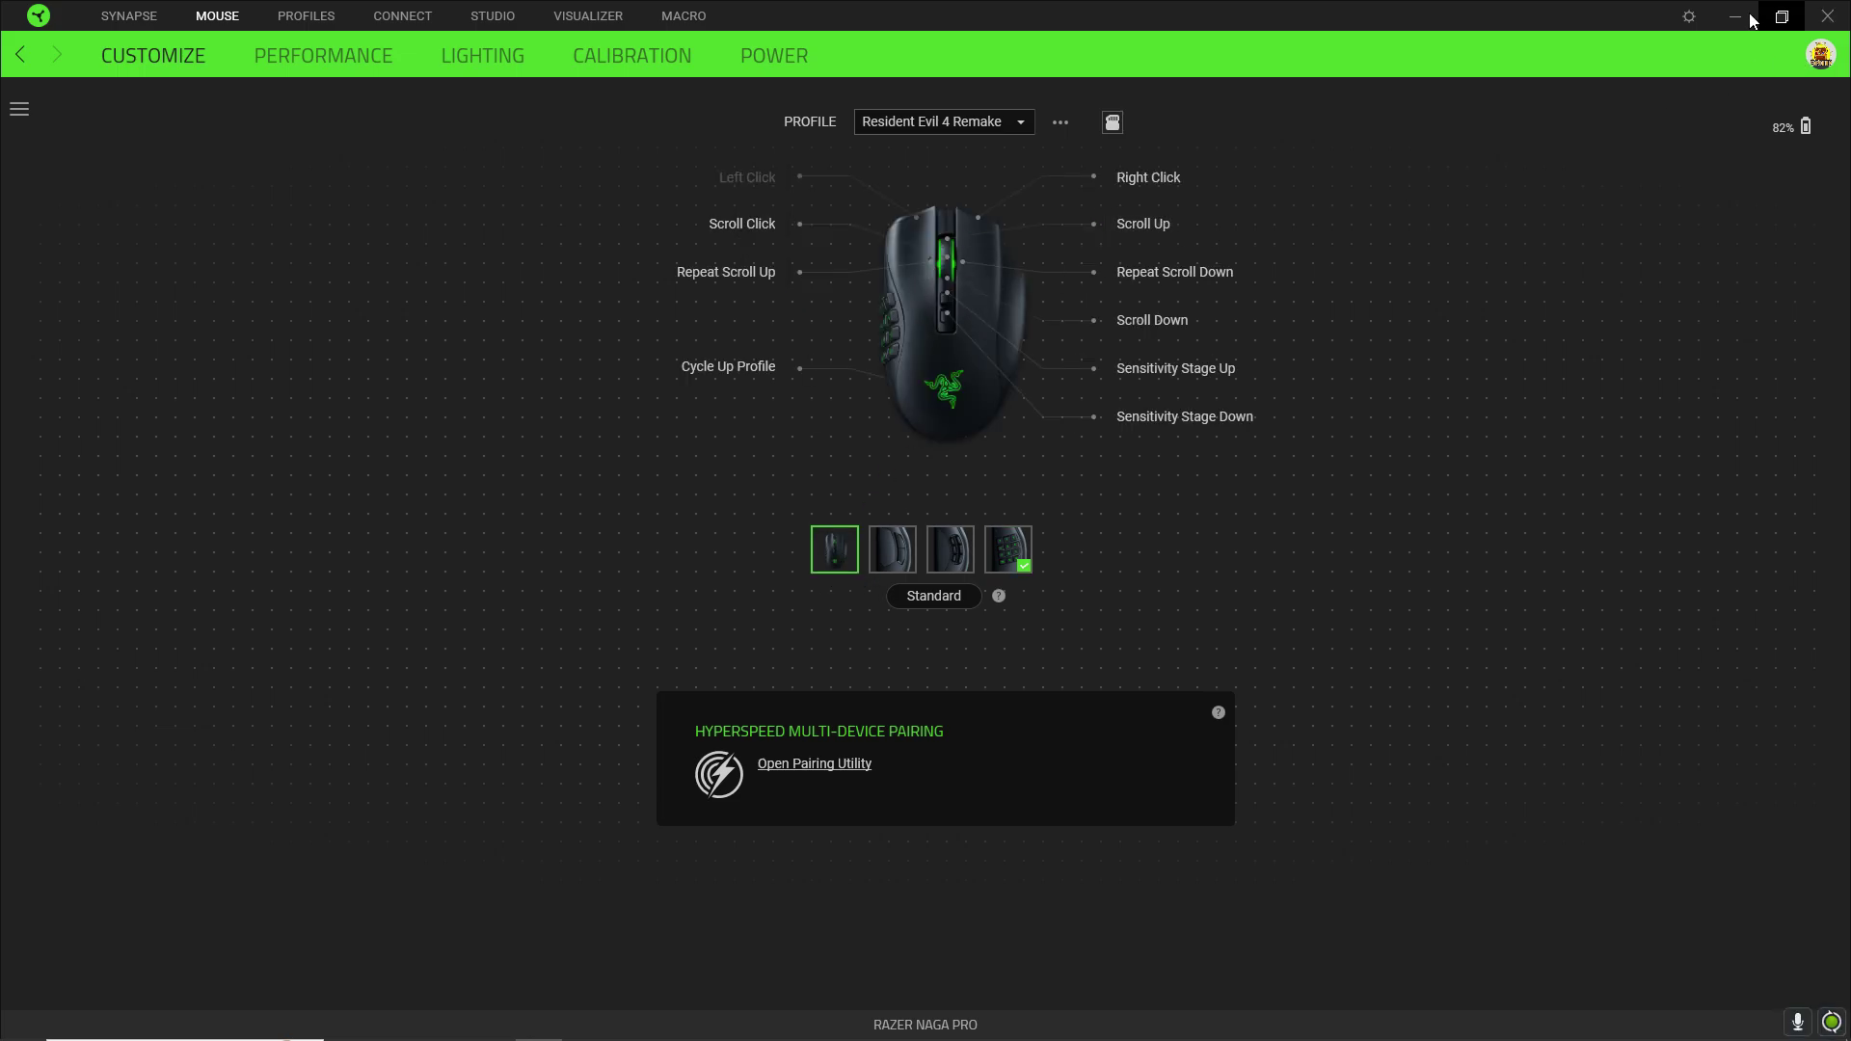
- Switch back to Resident Evil 4 and aim the pistol around the cart and barrel to check aiming movement
click(586, 1023)
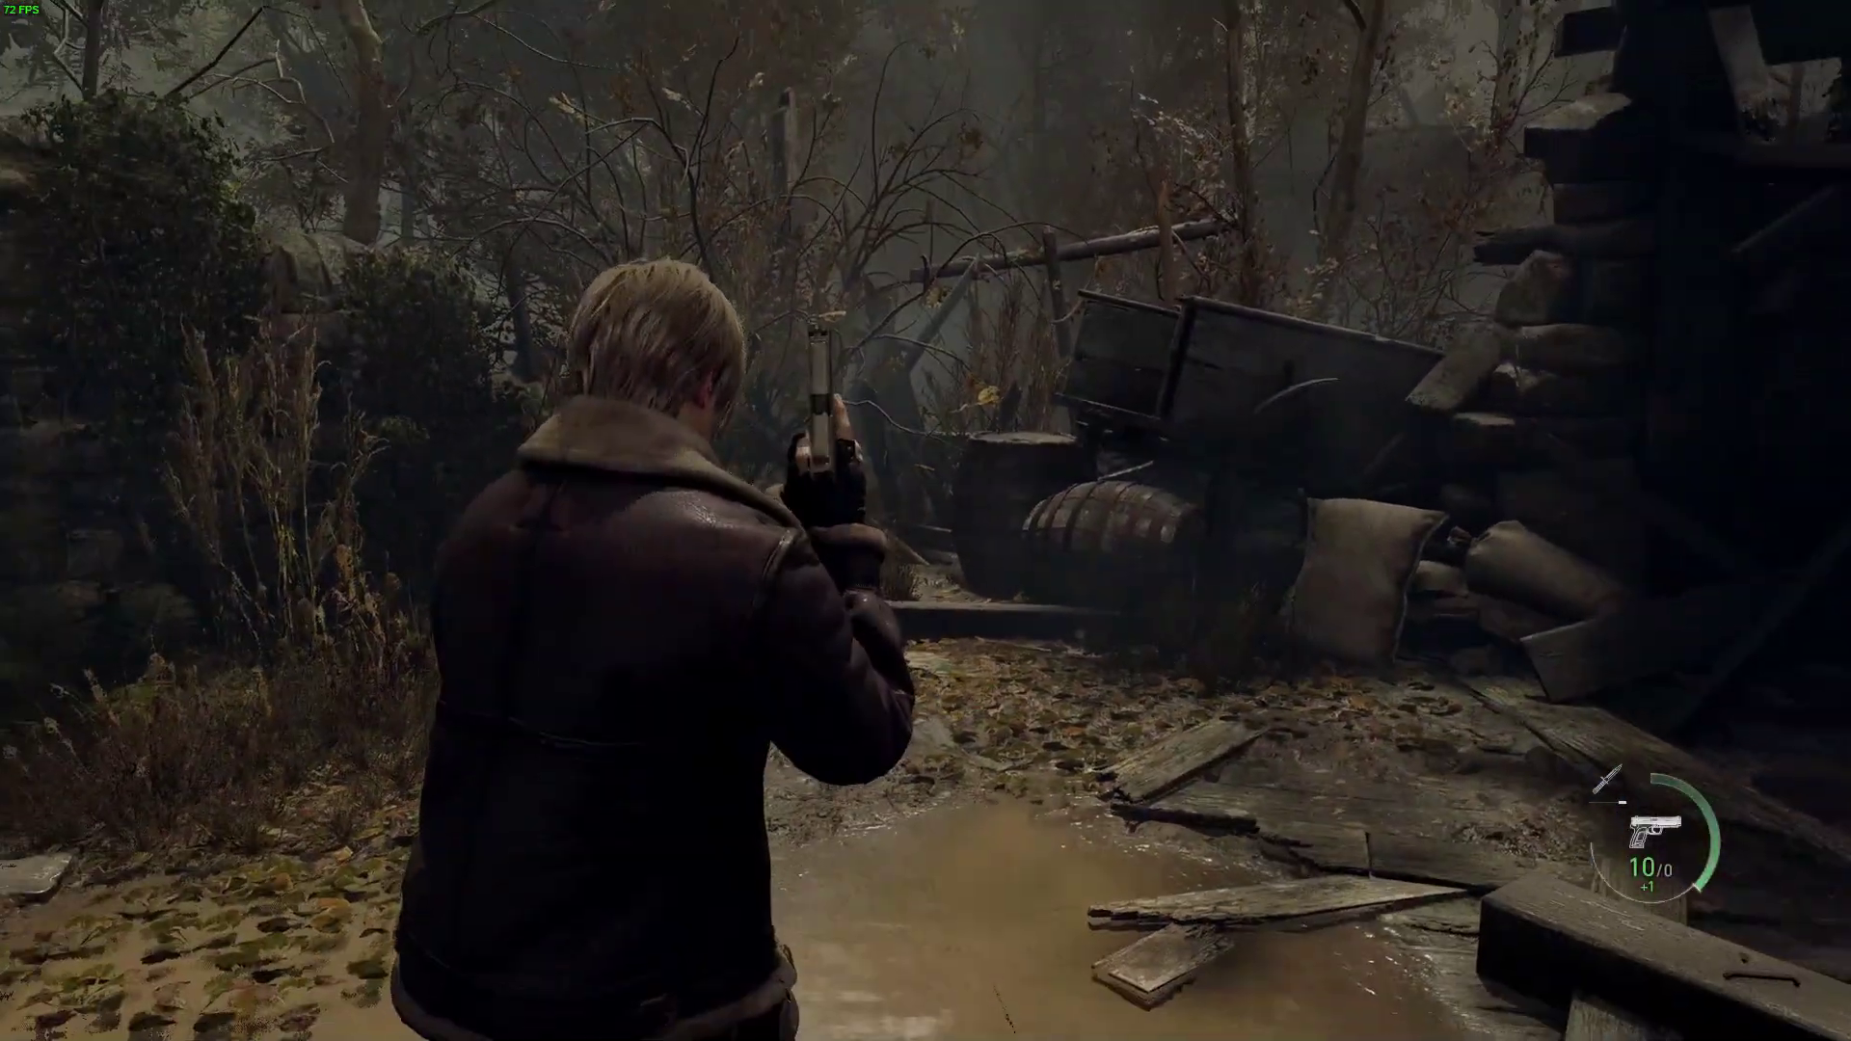
right_click(925, 521)
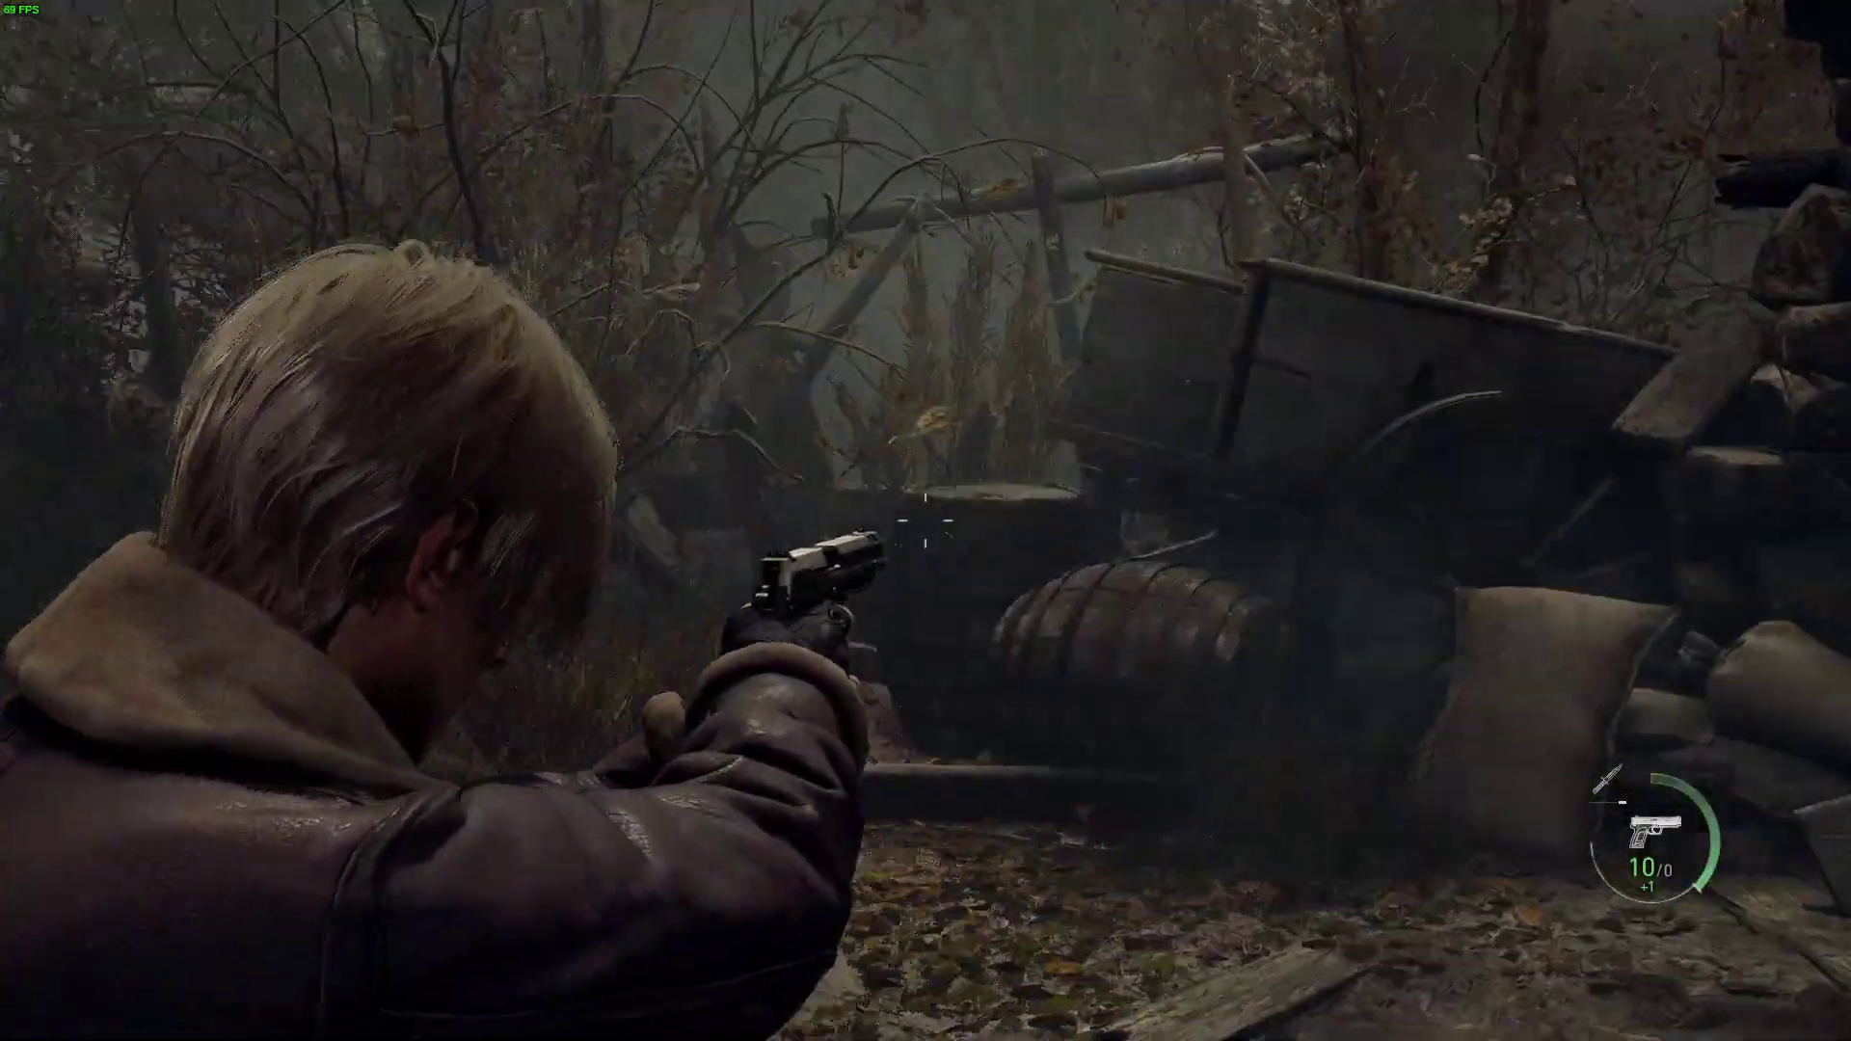